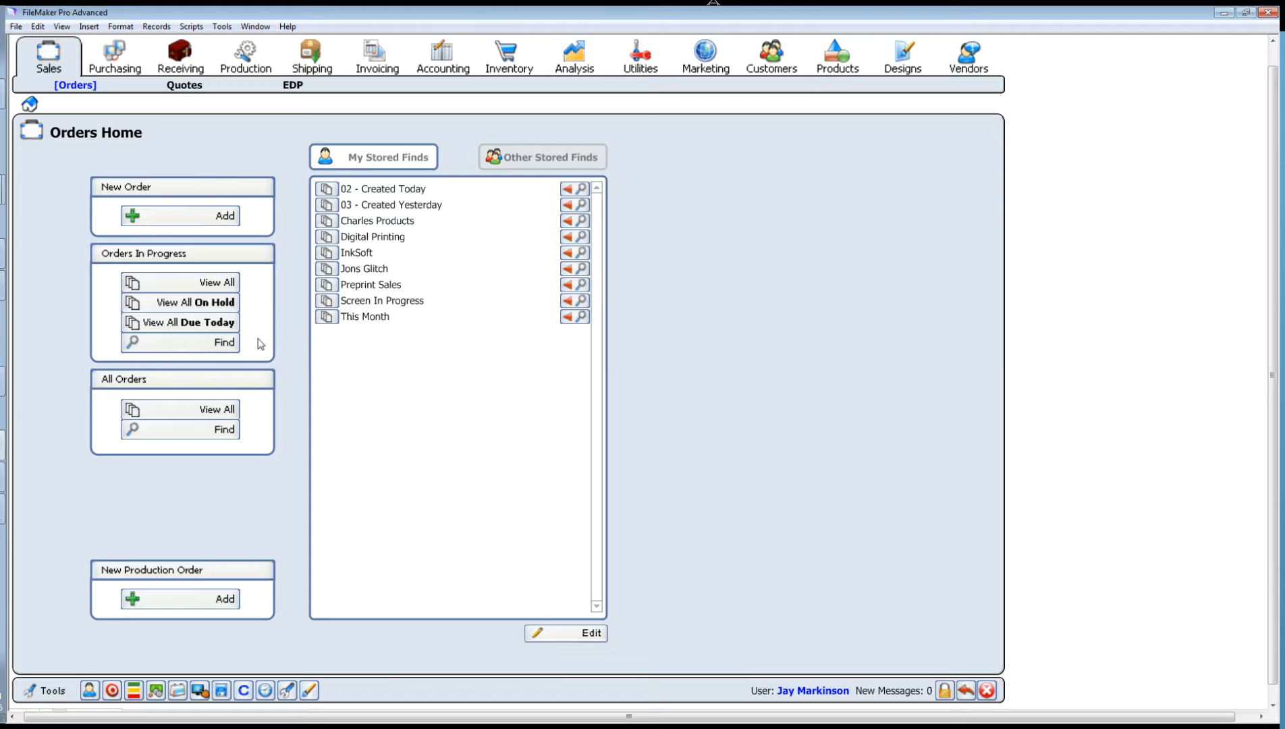
Step: Search in-progress orders by customer name 'special ioly' and open order 3008 from the results
left_click(197, 347)
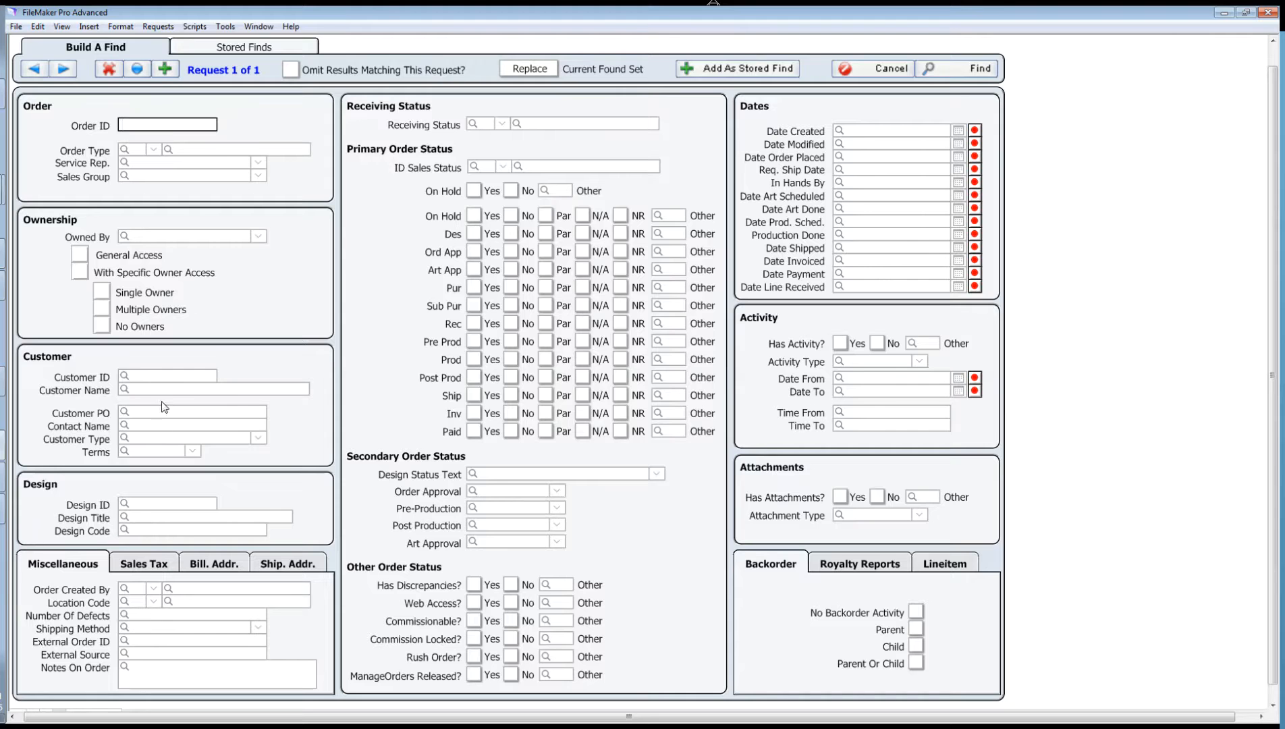
left_click(165, 390)
type("speci")
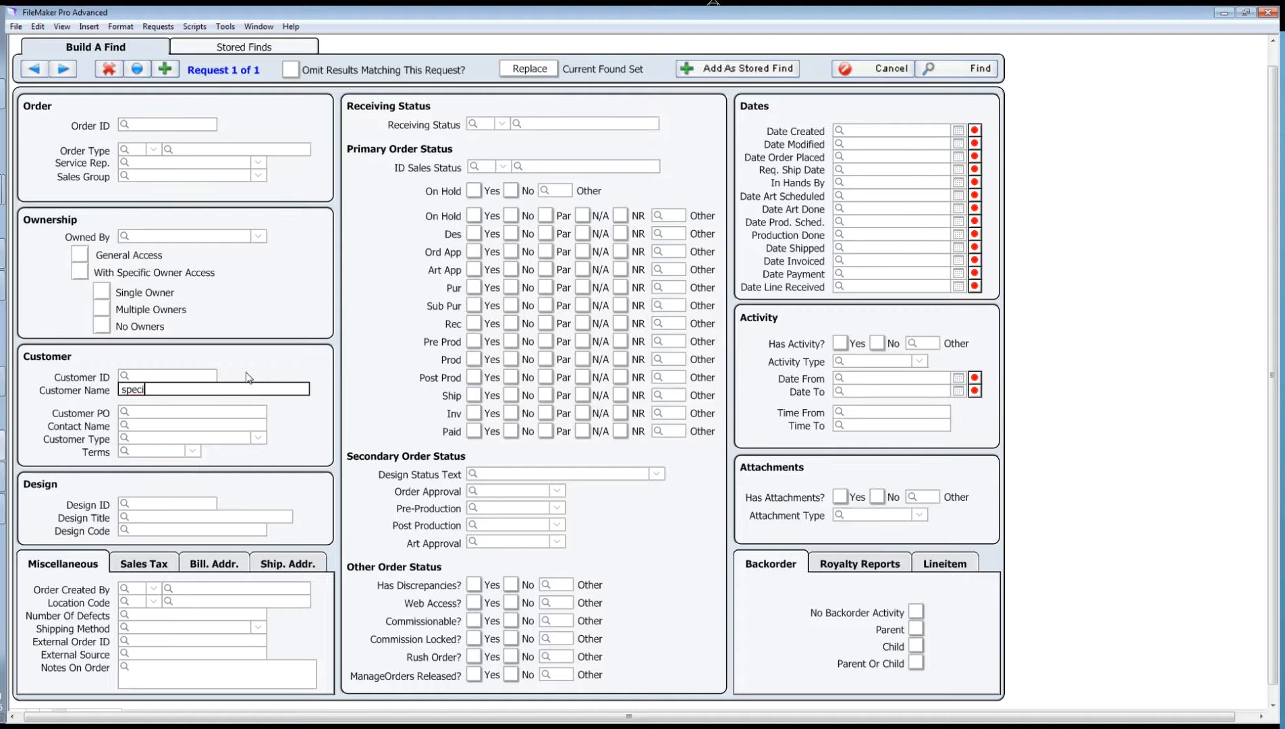
type("al ioly")
left_click(955, 70)
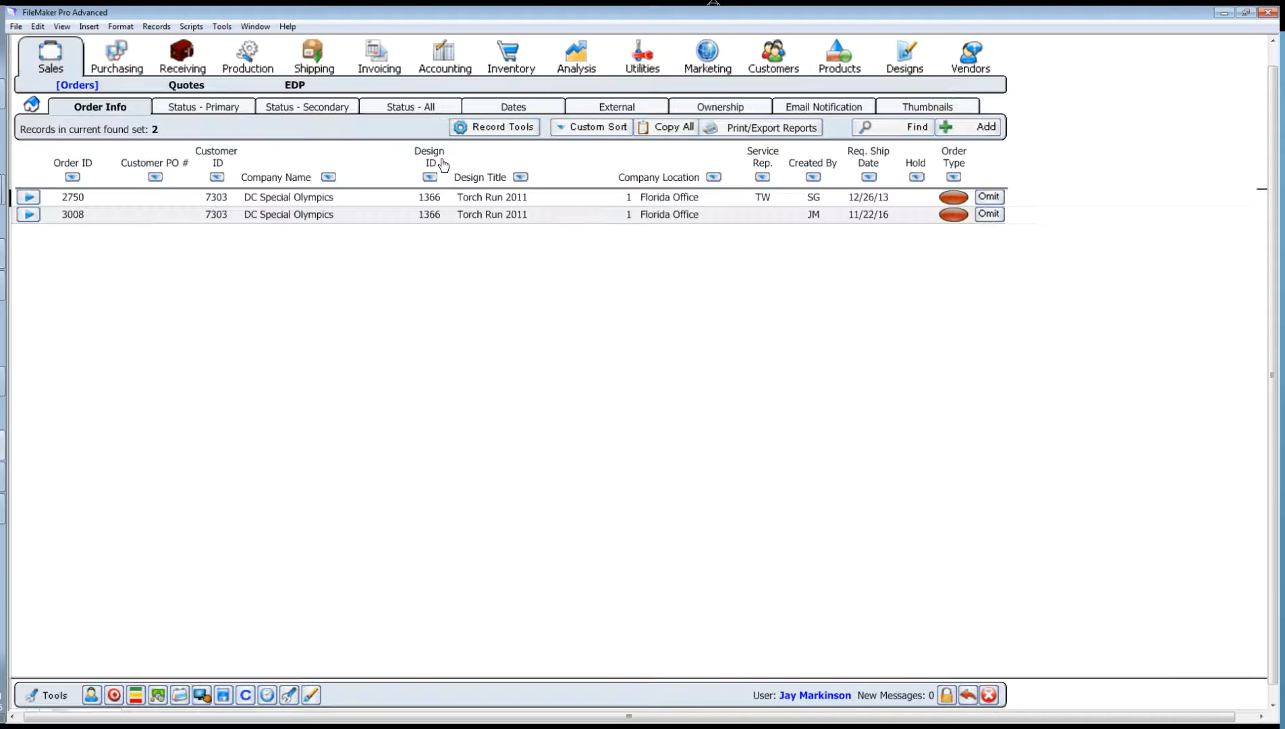
left_click(457, 224)
left_click(29, 215)
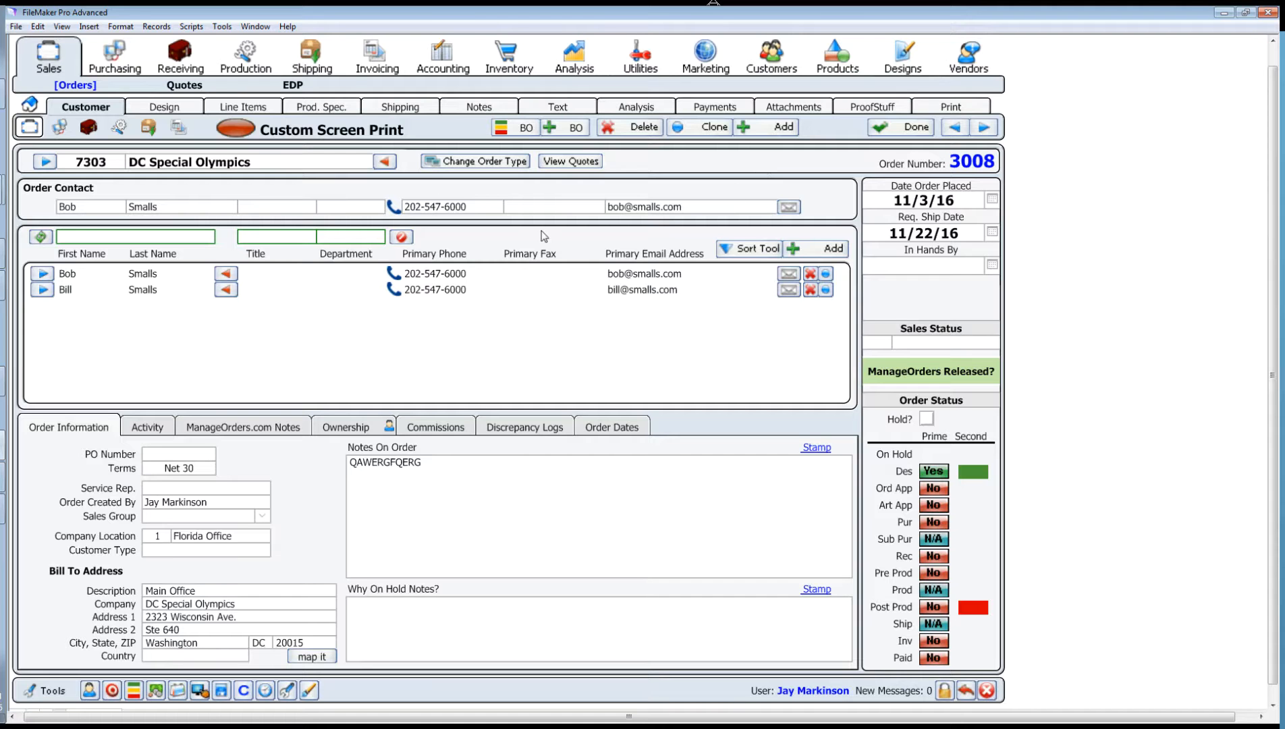
Step: Review order 3008's Design and Line Items tabs, then show its empty ProofStuff proof list
left_click(180, 112)
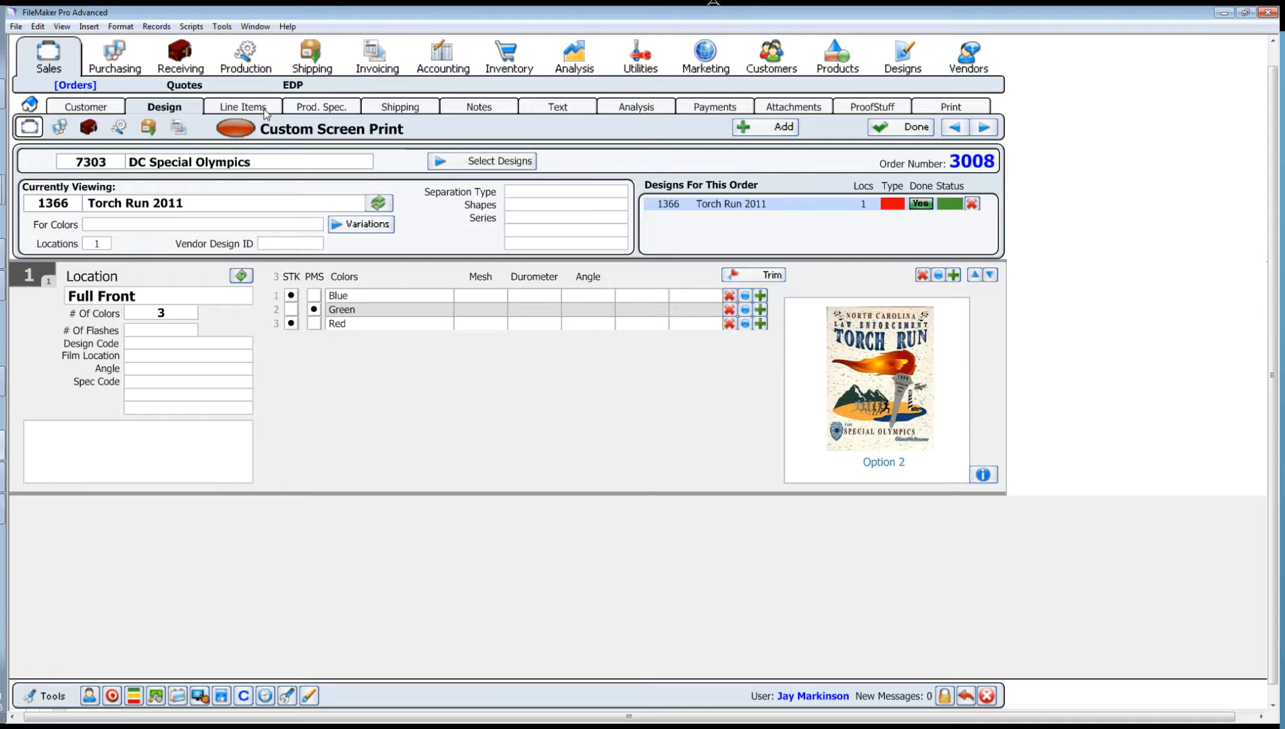
left_click(265, 110)
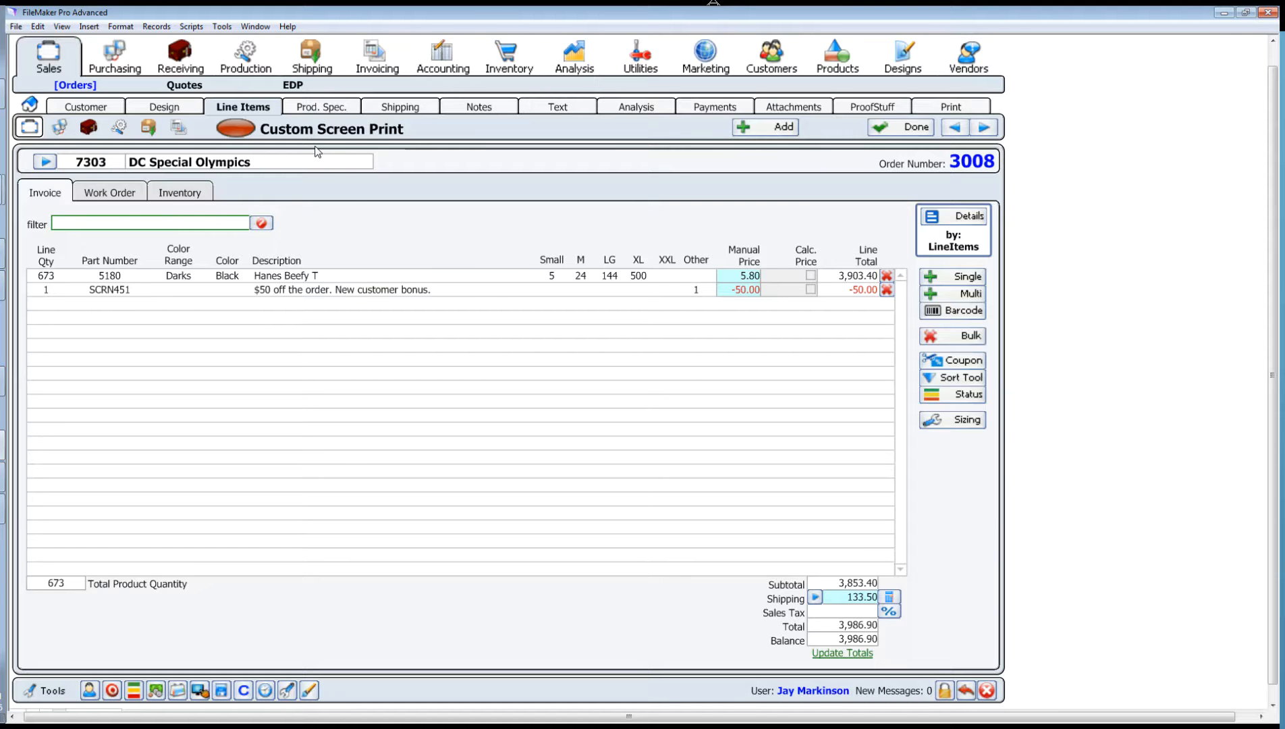
left_click(858, 111)
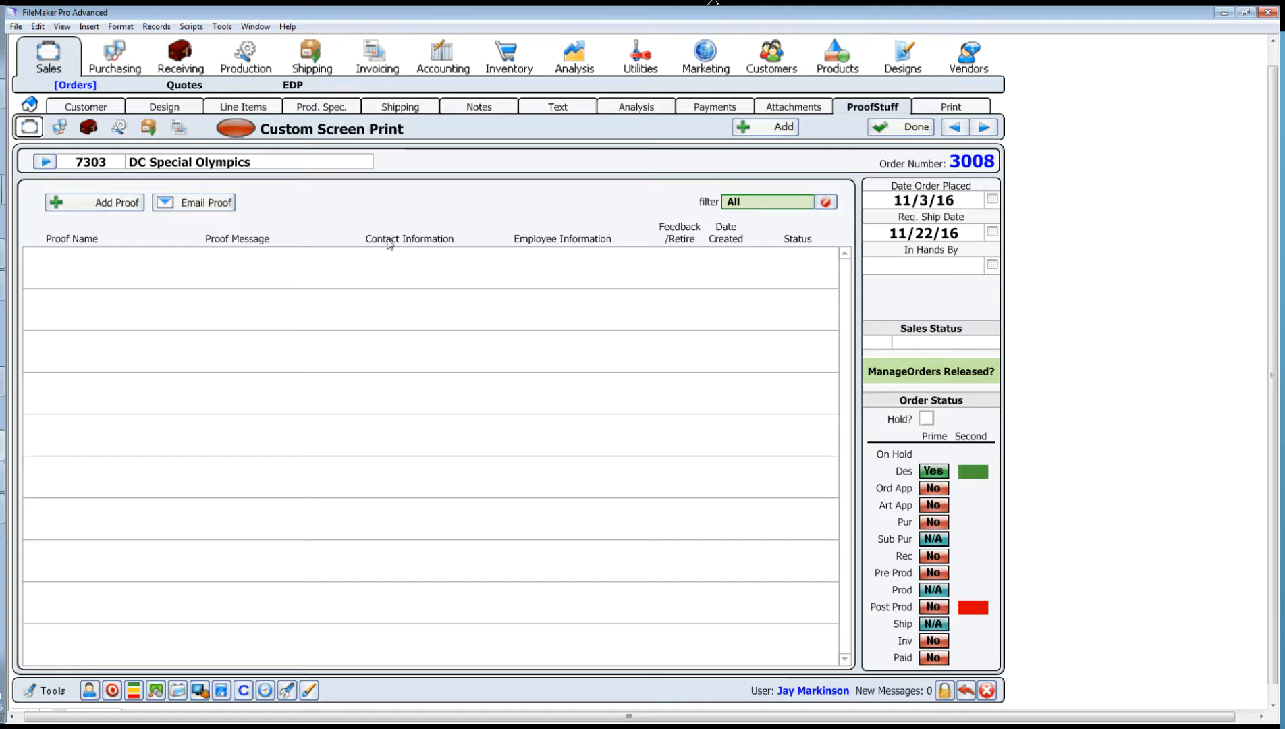
Step: Add a new proof named 'Design Choices' and bring up the file-upload picker
left_click(118, 206)
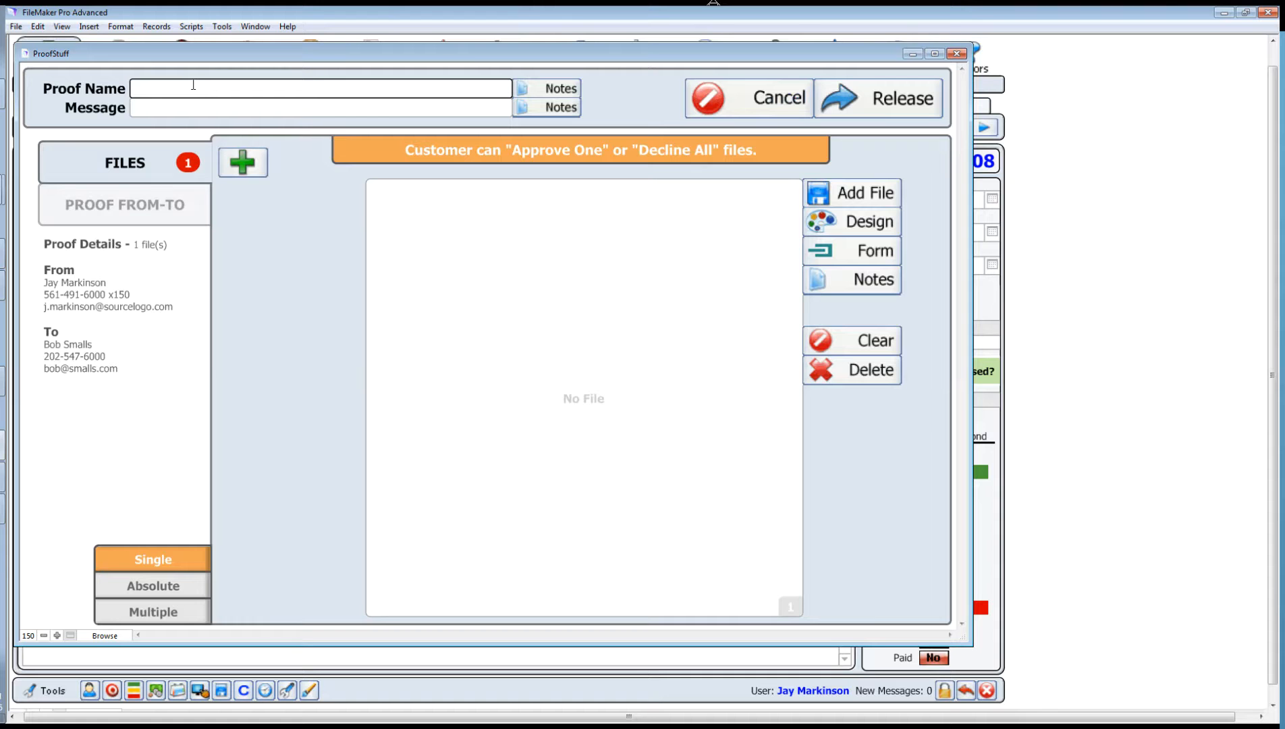
type("Design Ch")
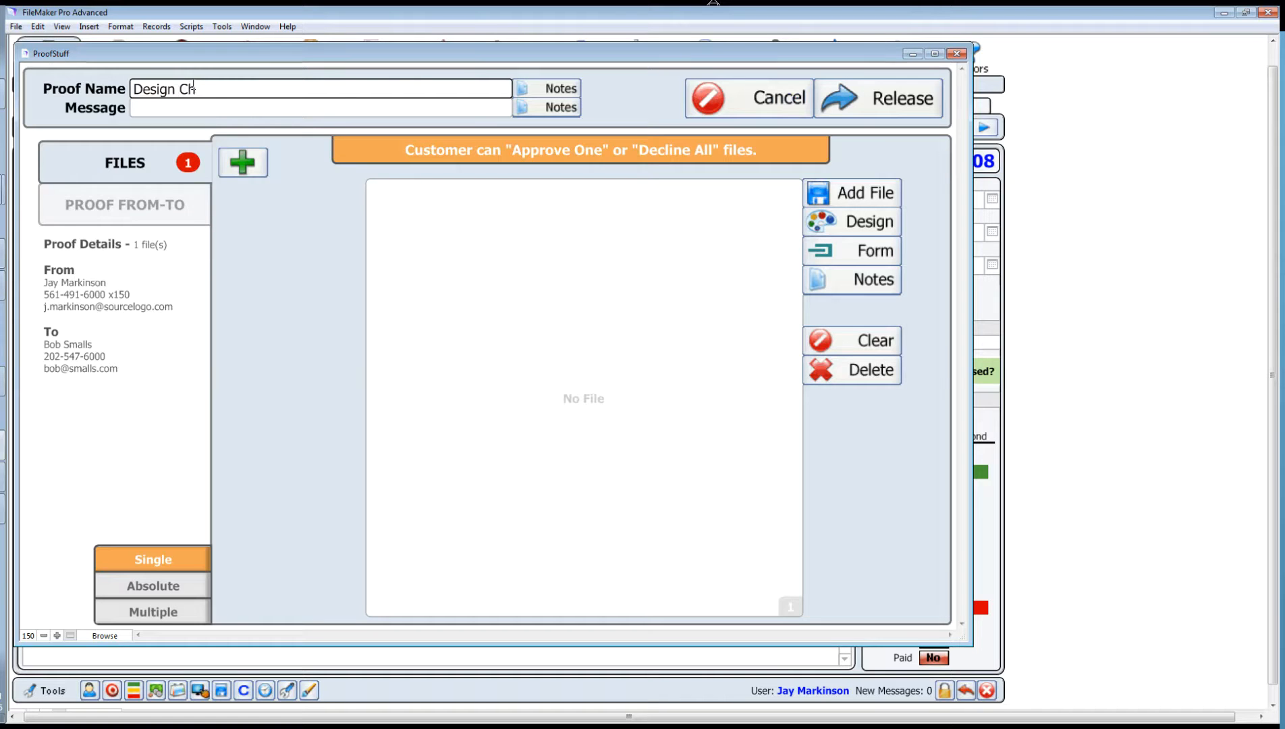
type("oices")
left_click(255, 379)
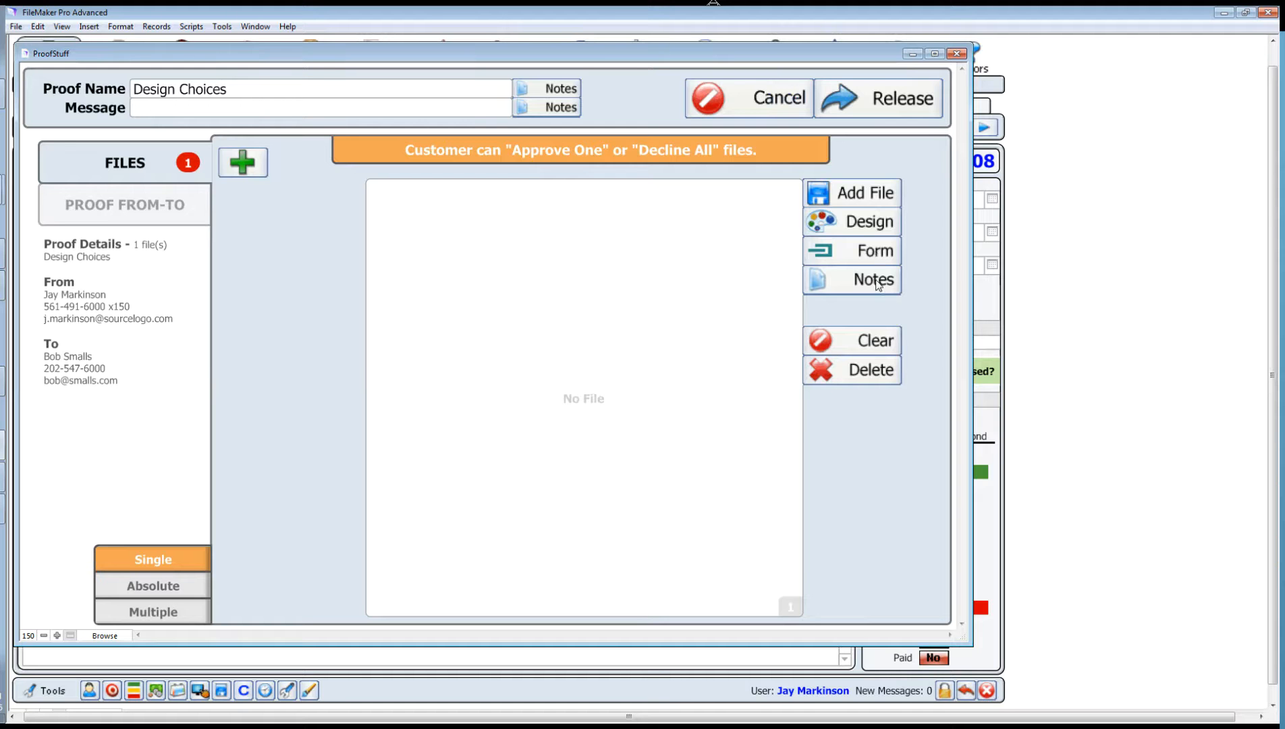
left_click(874, 195)
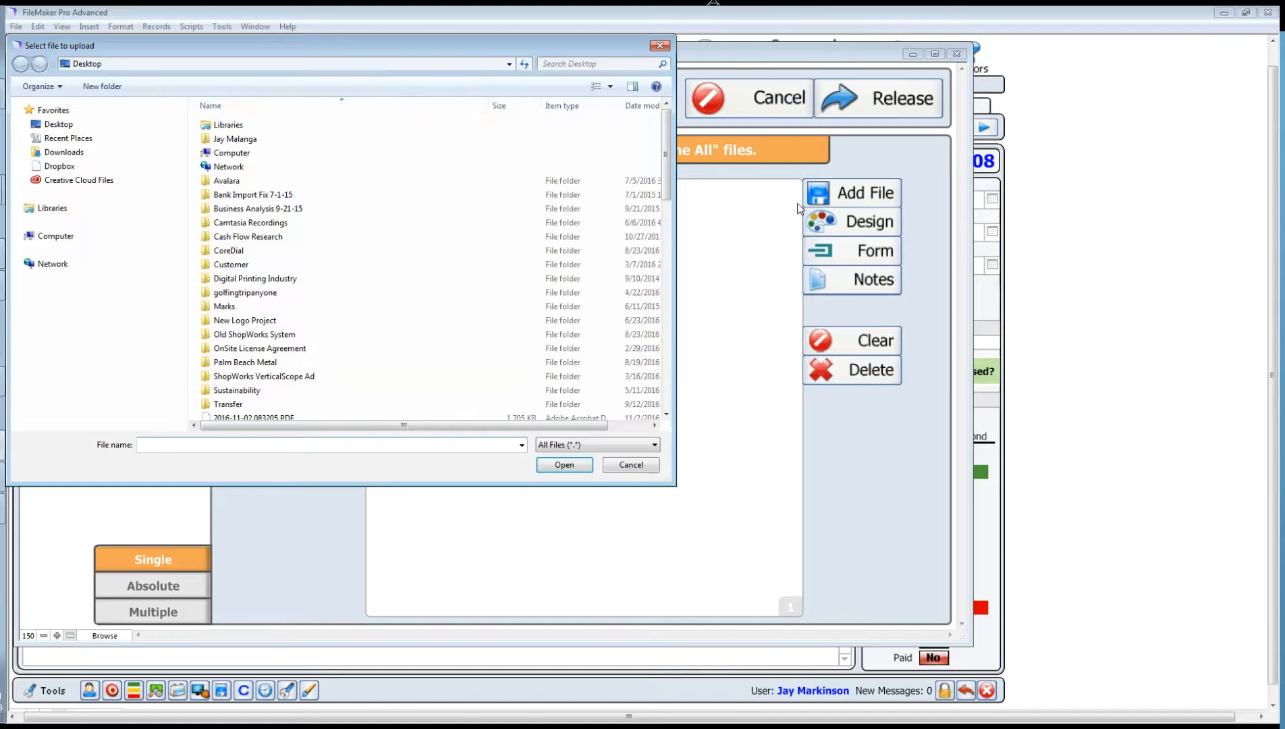
Step: Insert the Torch Run 2011 design artwork into the proof, then exit it without posting
left_click(618, 464)
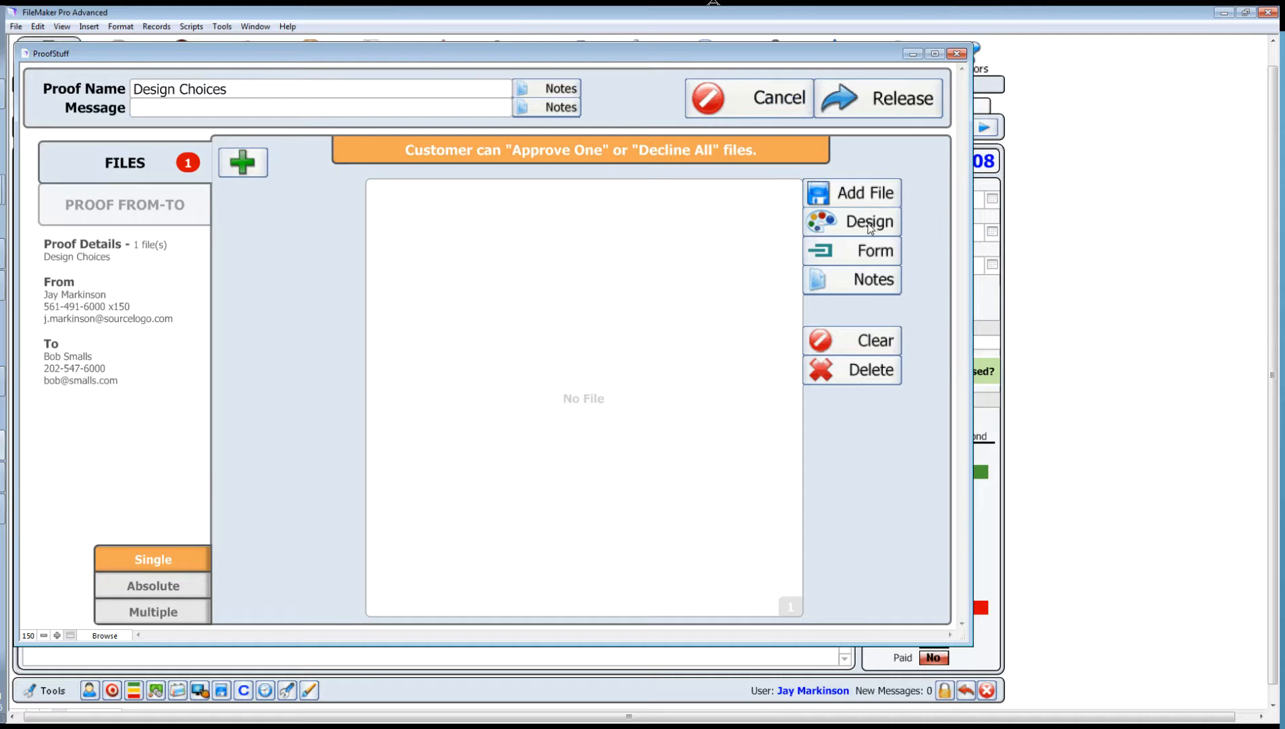
left_click(870, 227)
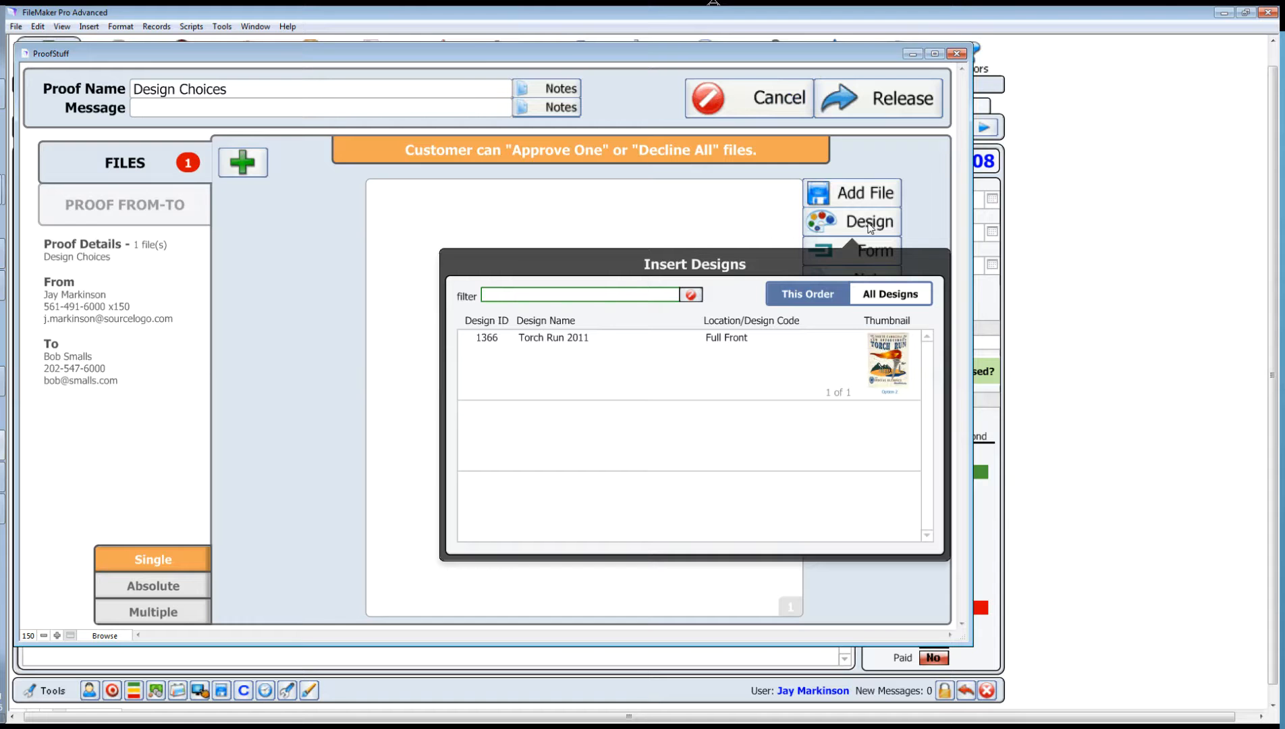
left_click(739, 365)
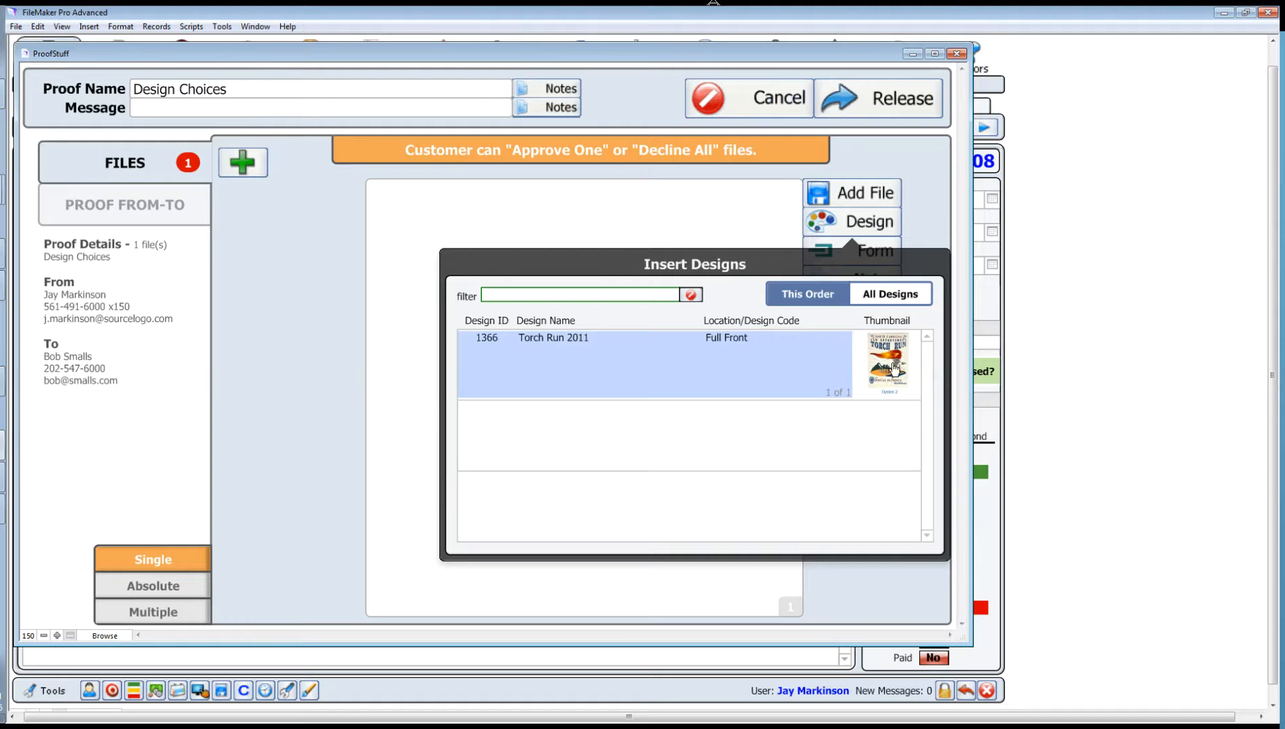
left_click(553, 342)
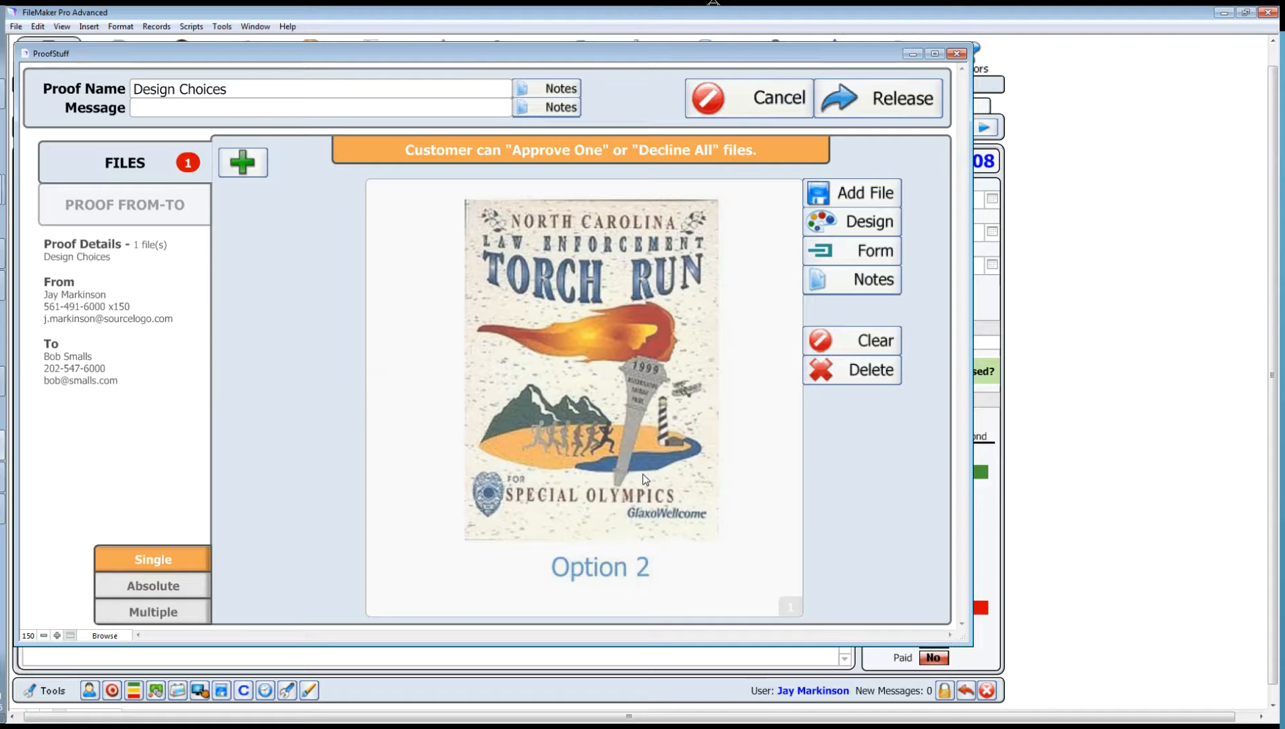
left_click(721, 102)
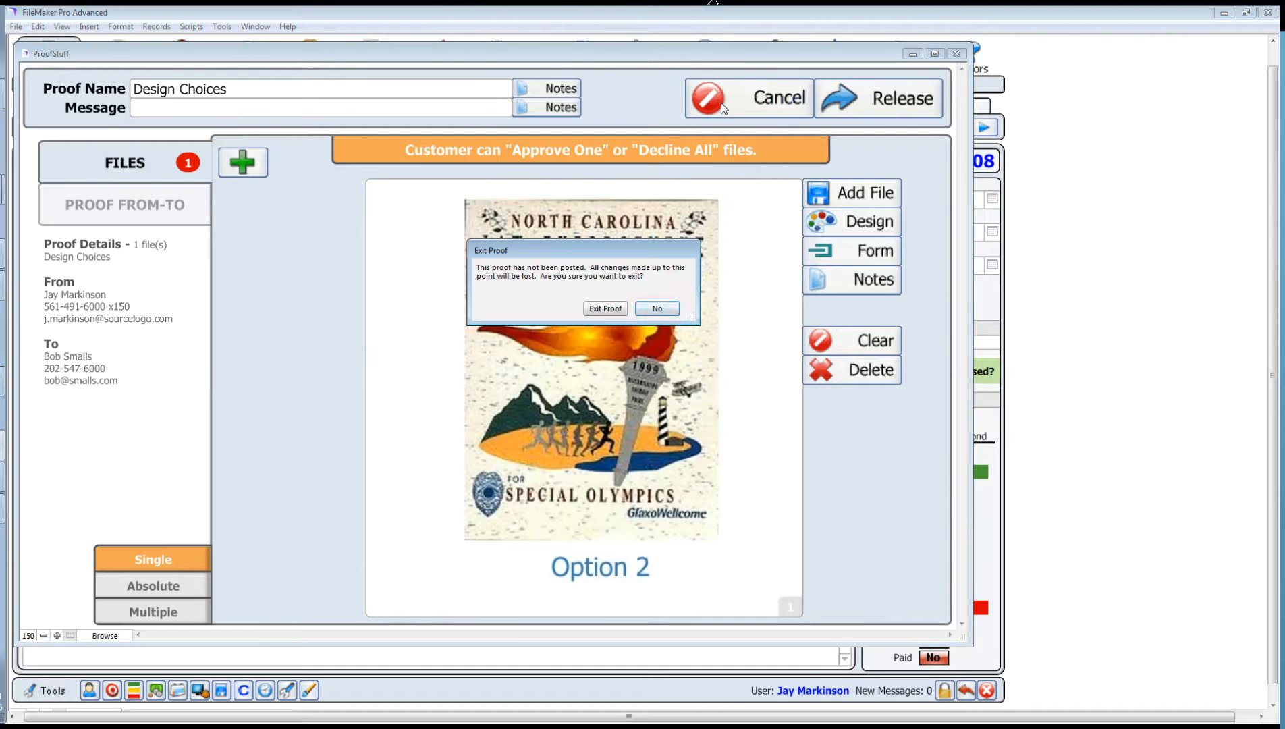
left_click(605, 309)
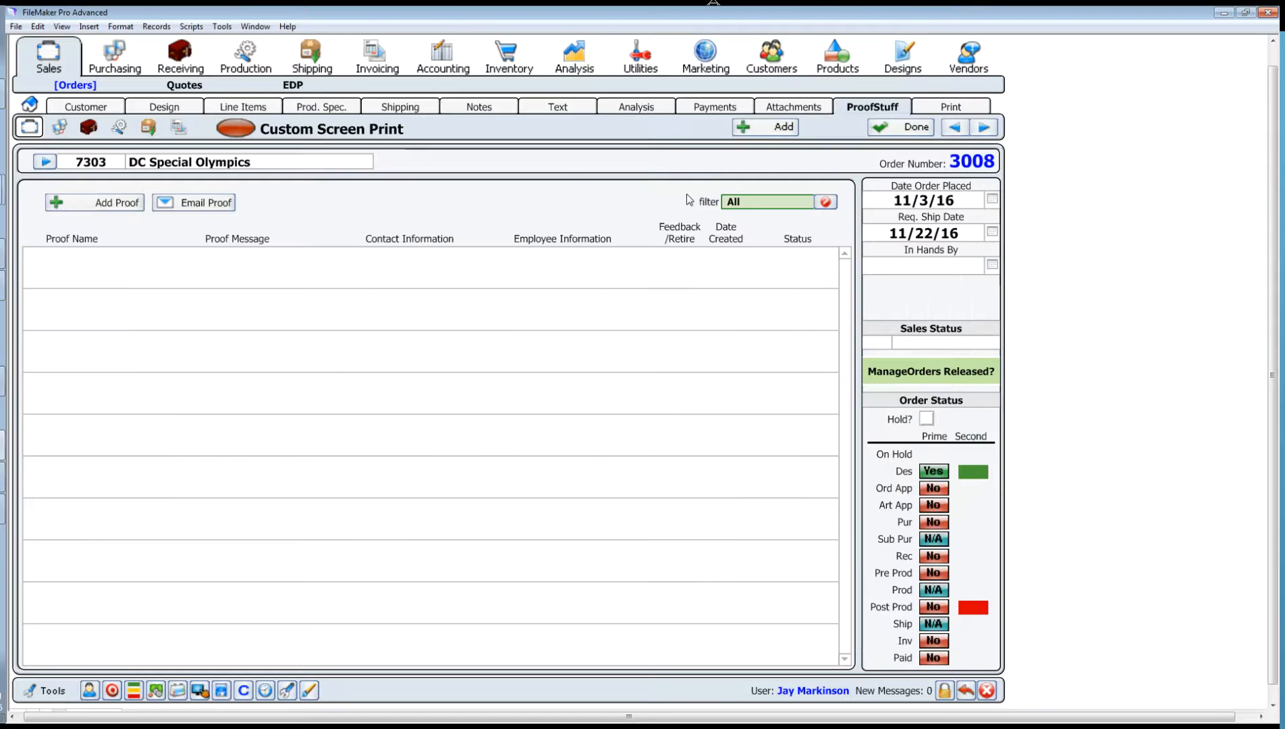
Step: Check a new proof's empty order-forms list, discard that proof, and go to the Print forms page
left_click(182, 108)
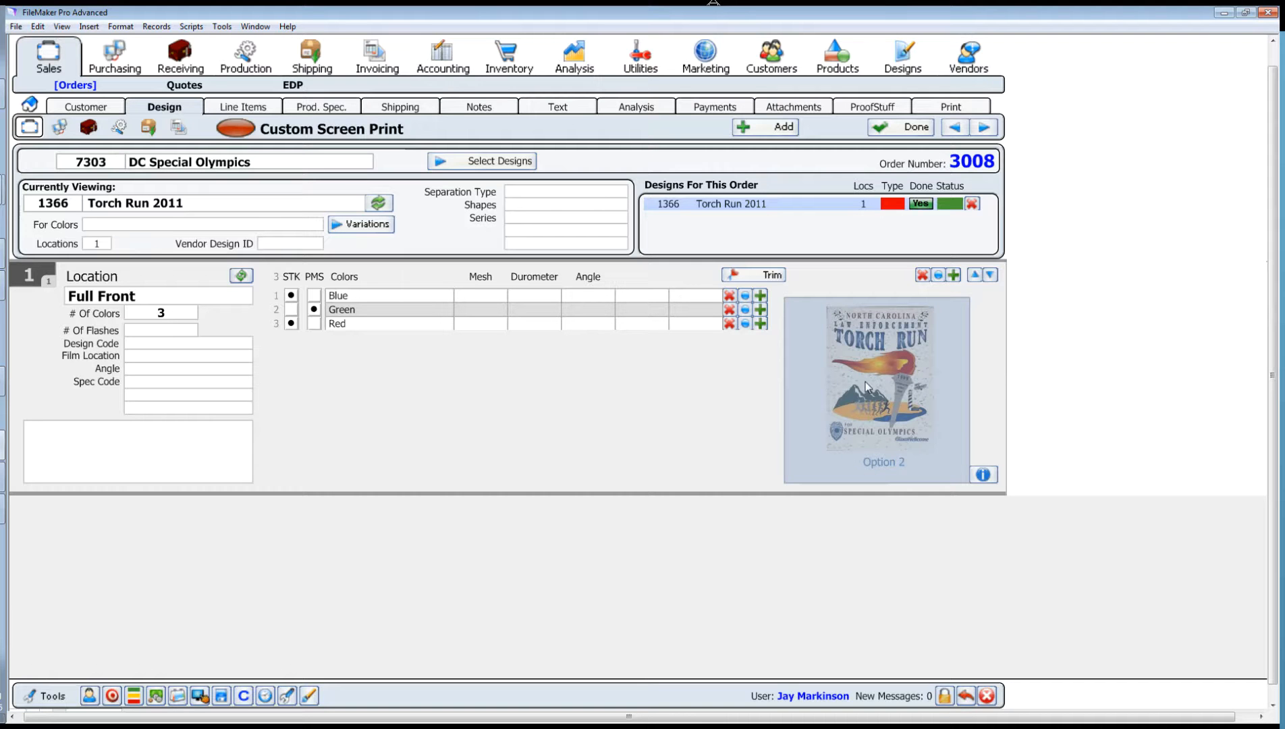
left_click(881, 111)
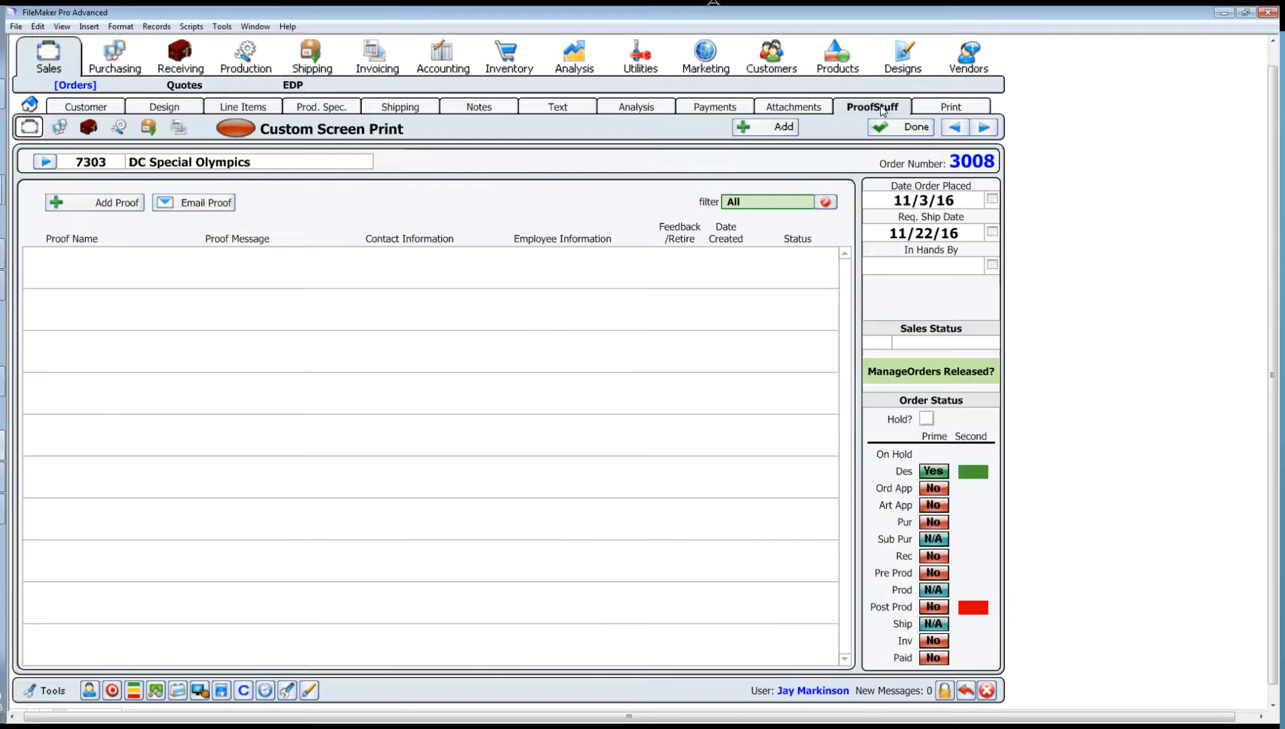
left_click(117, 202)
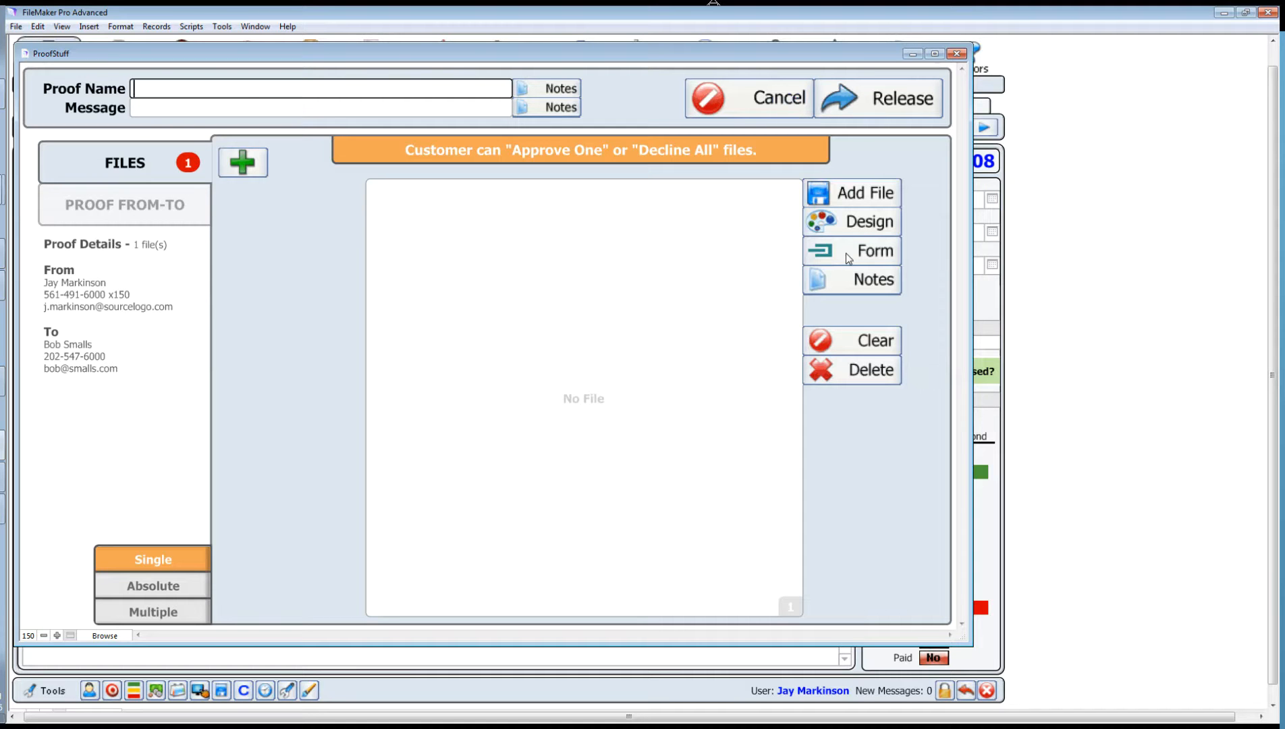
left_click(878, 252)
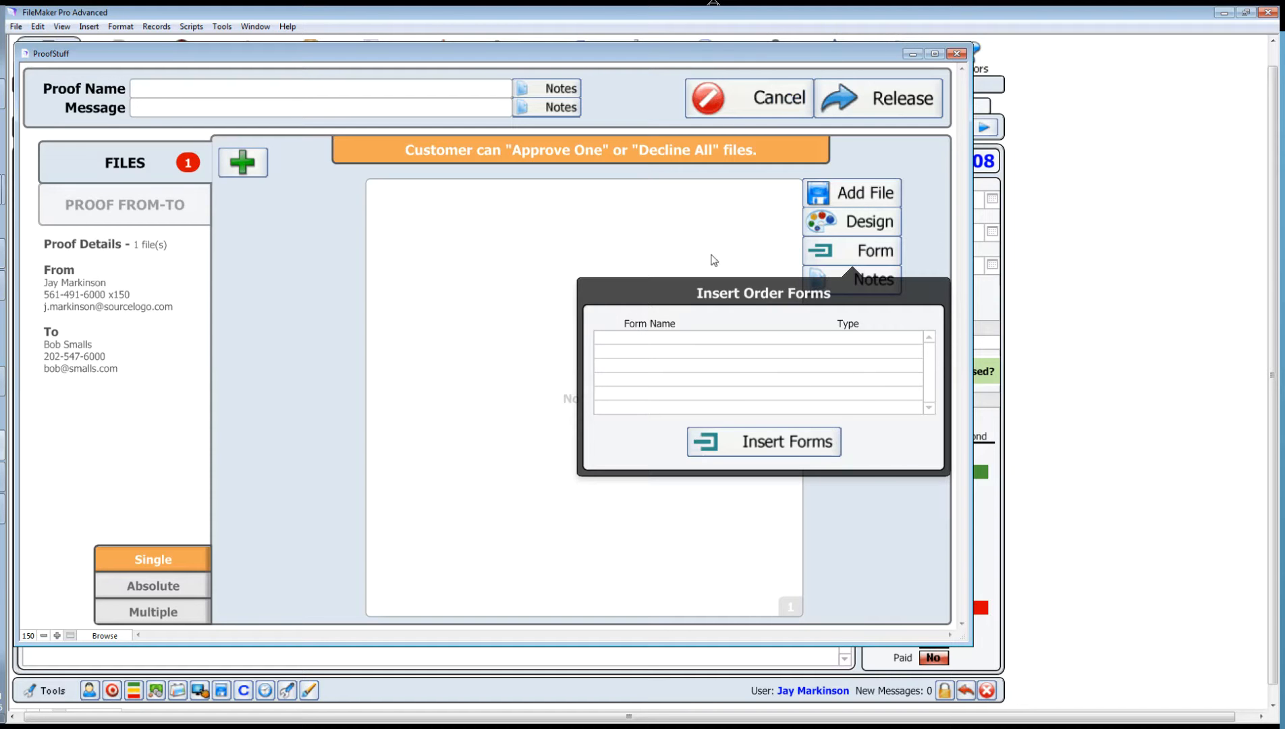
left_click(704, 236)
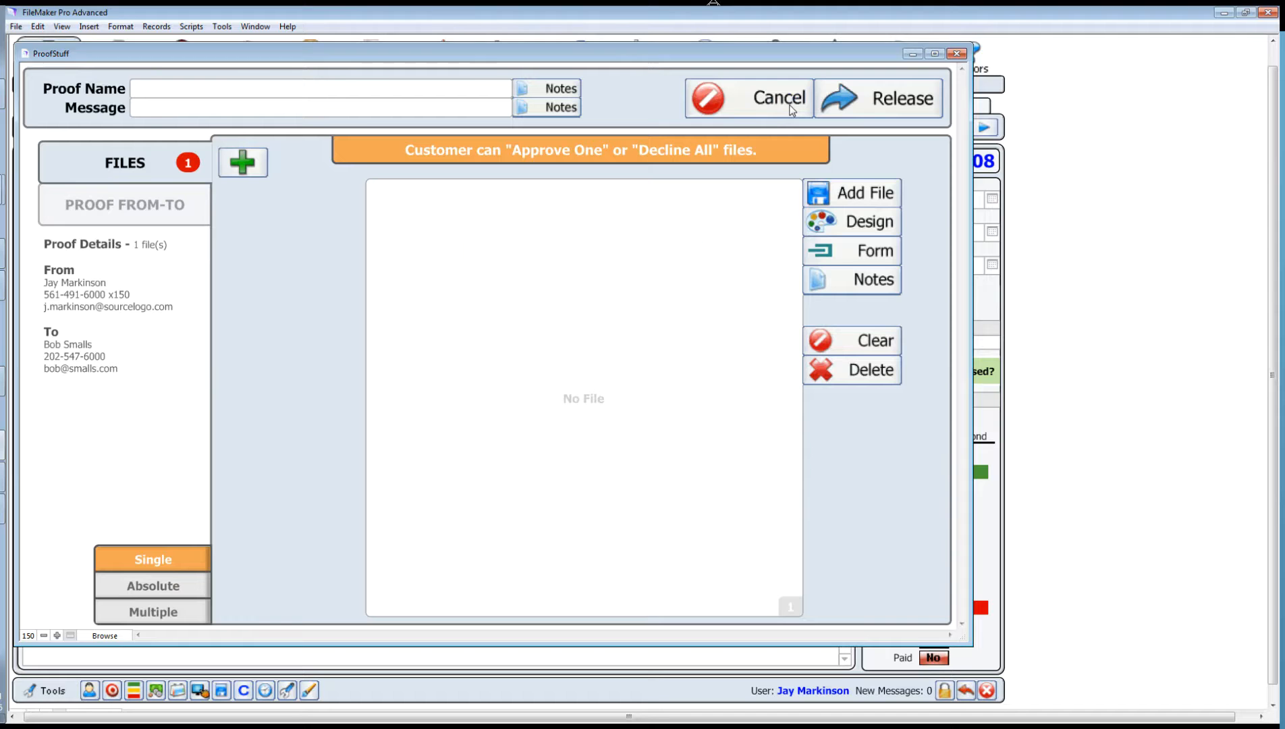
left_click(771, 111)
left_click(605, 306)
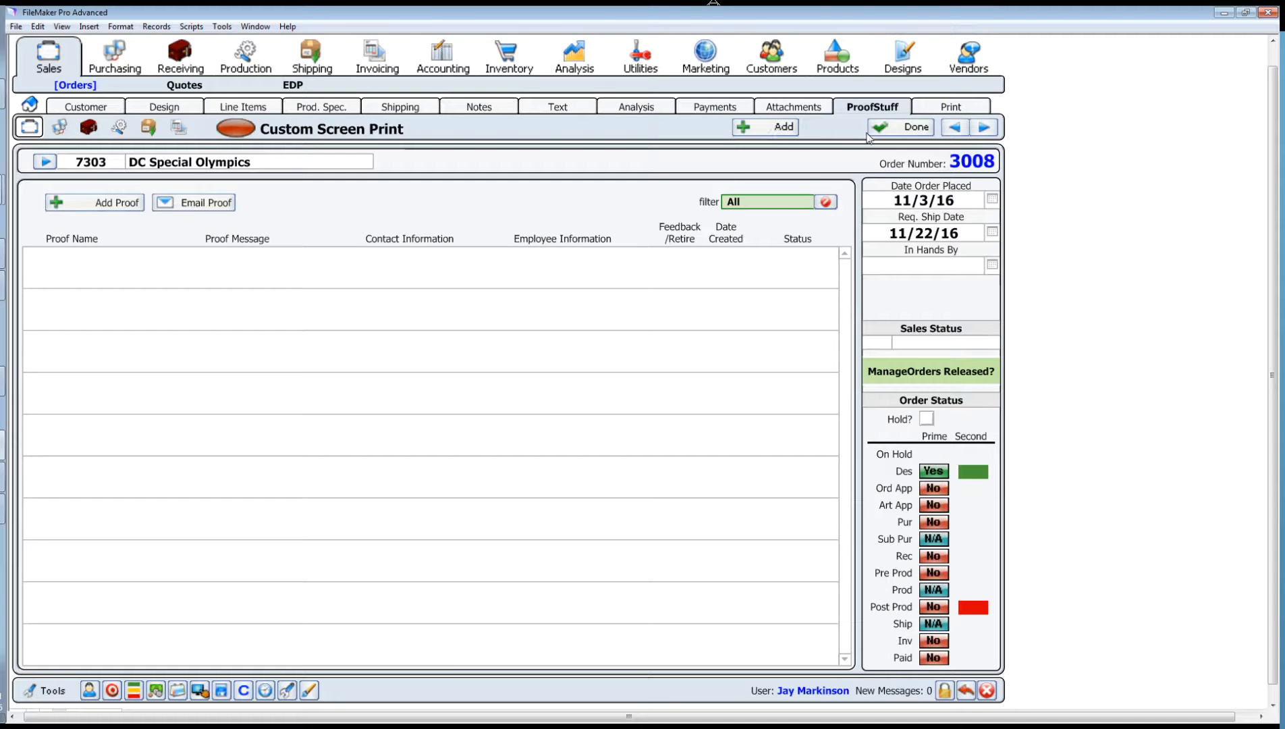
left_click(965, 110)
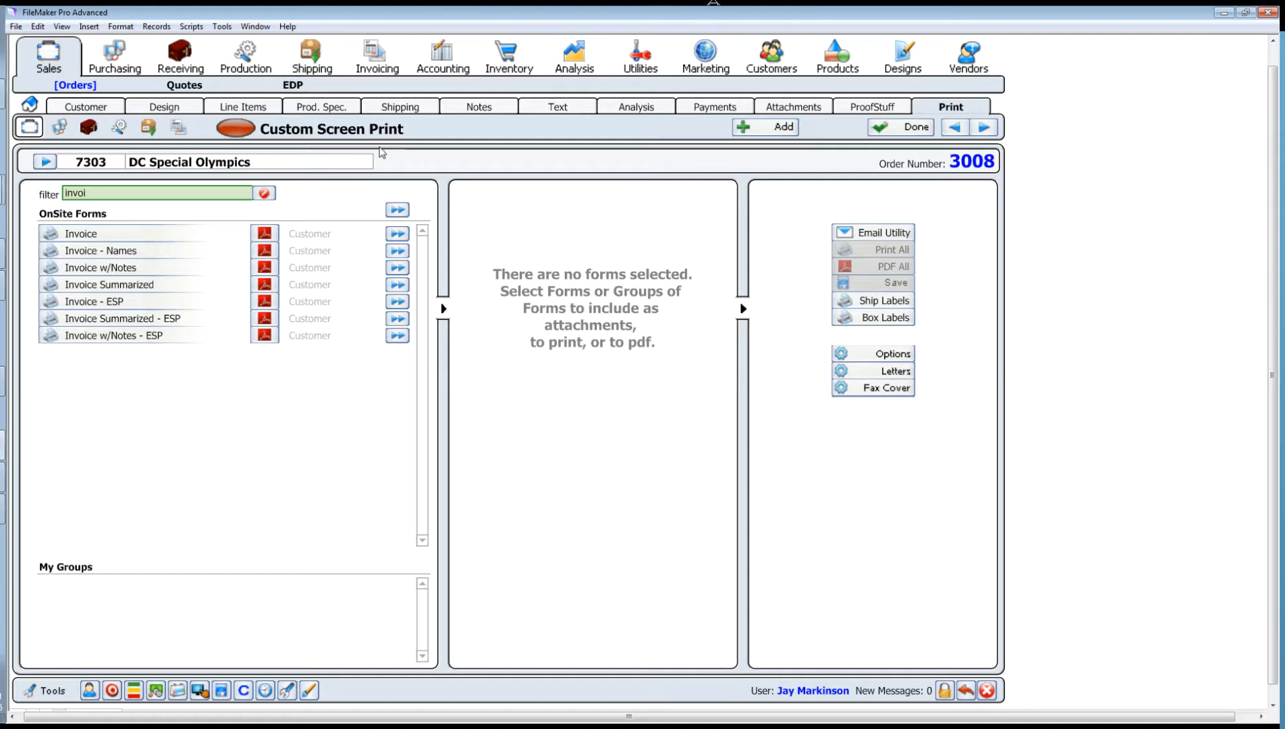
Step: Queue the Invoice in Selected Forms and return to the ProofStuff proof list
left_click(396, 234)
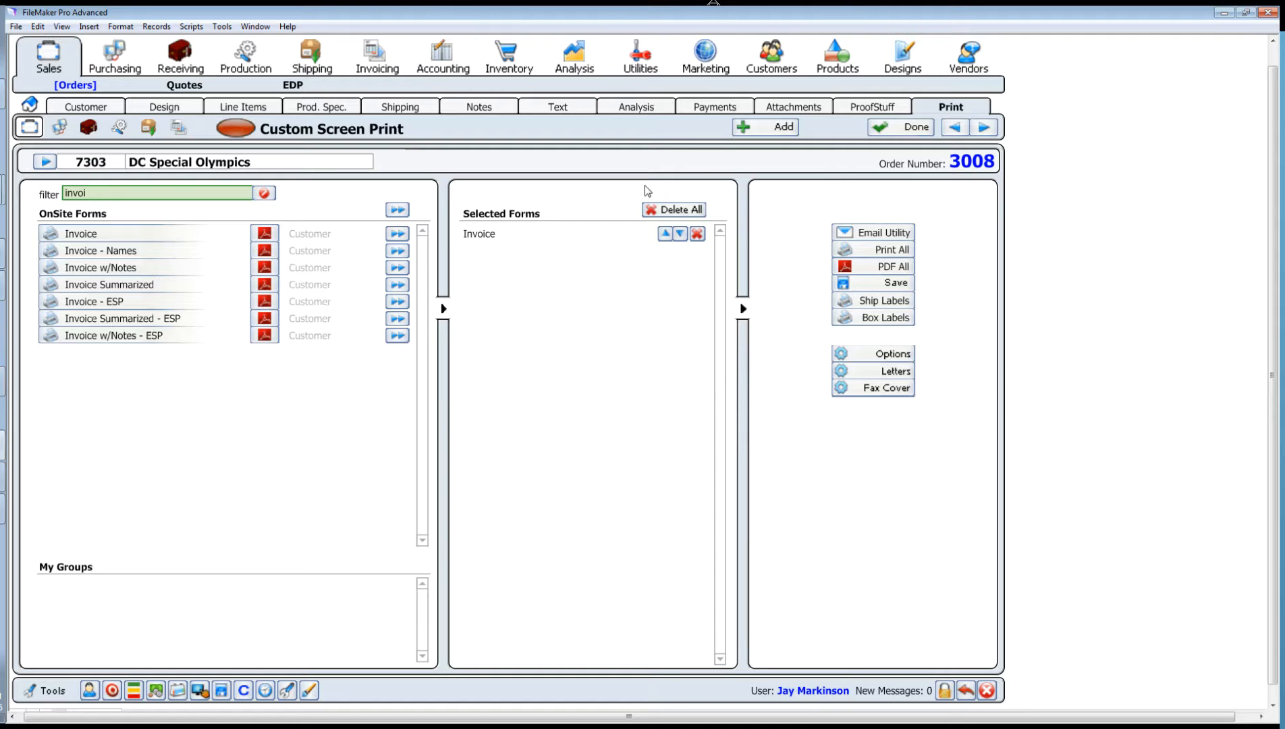
left_click(867, 104)
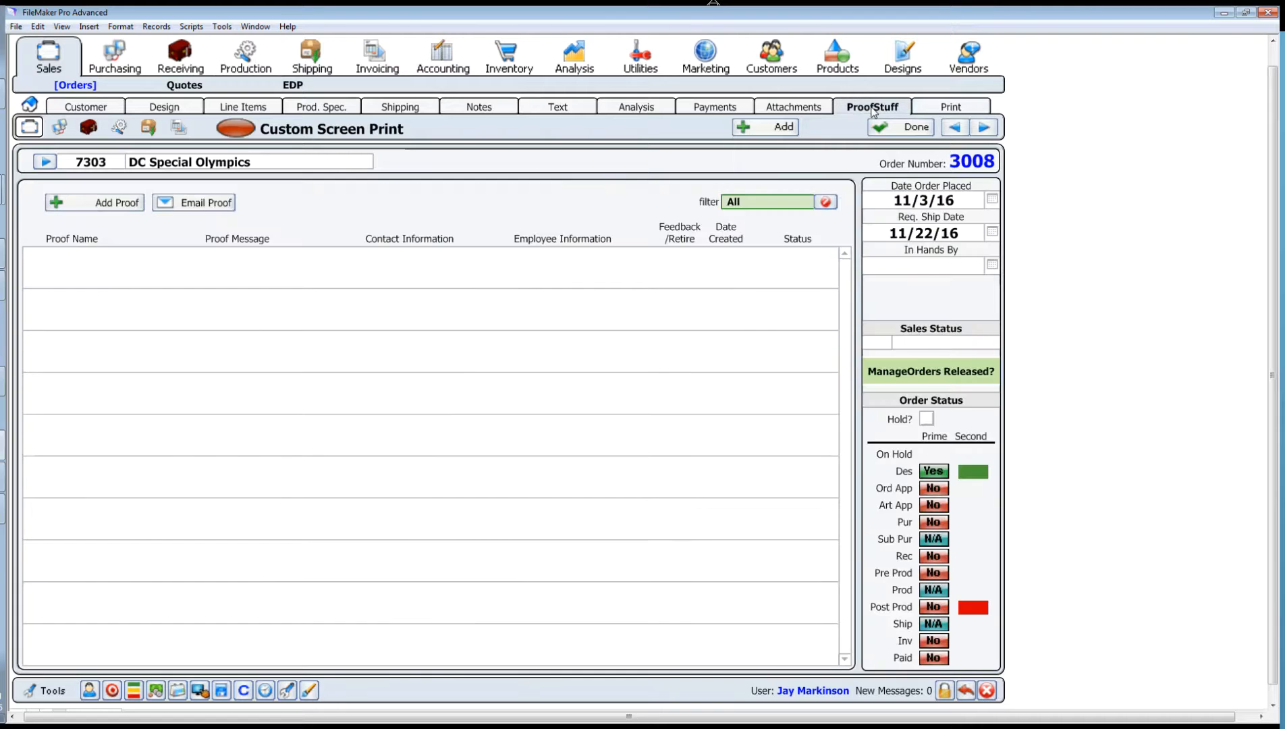
Step: Start a new proof, insert the Invoice order form as its file, then clear the slot
left_click(95, 203)
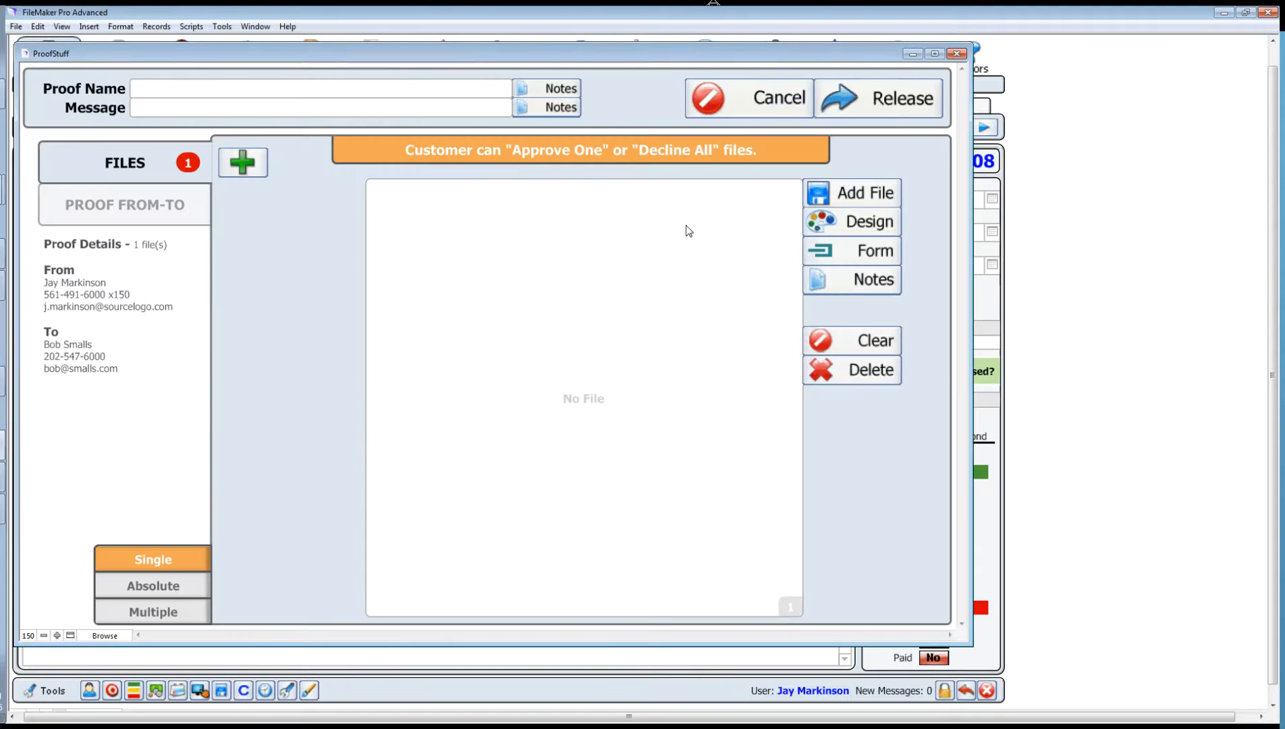
left_click(864, 260)
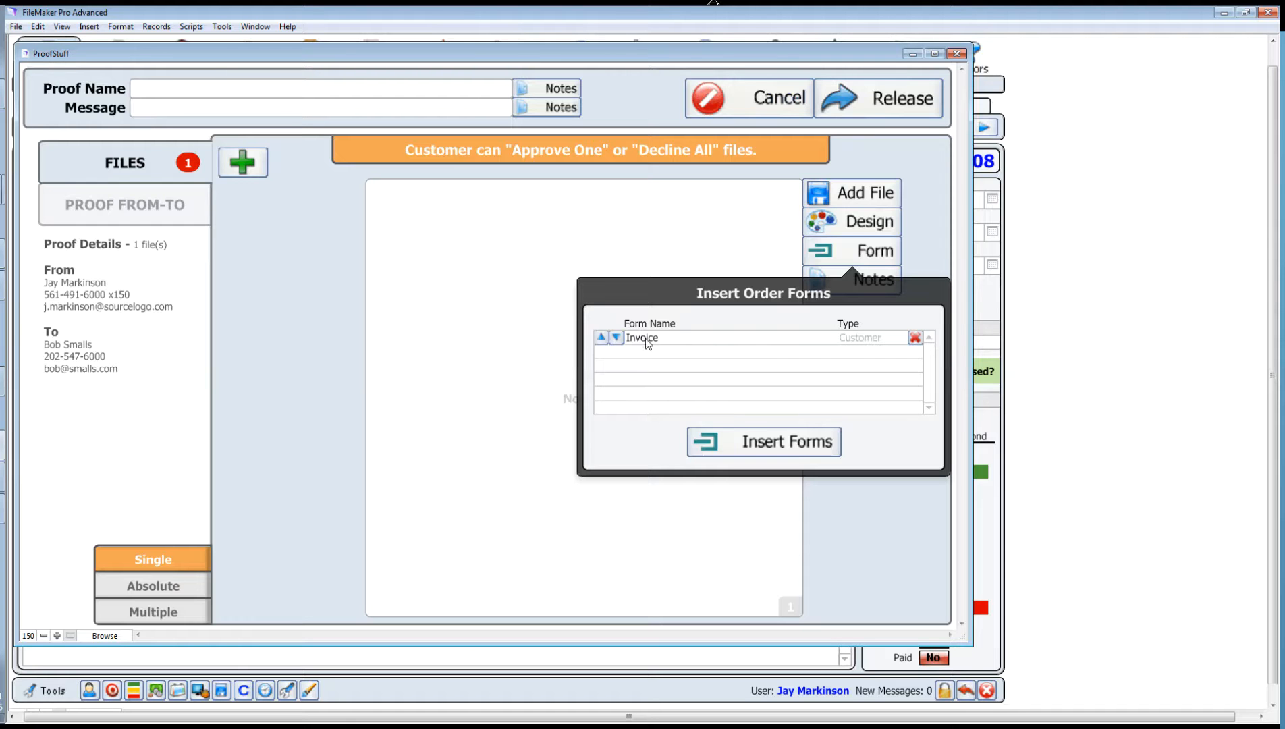
left_click(748, 448)
left_click(608, 364)
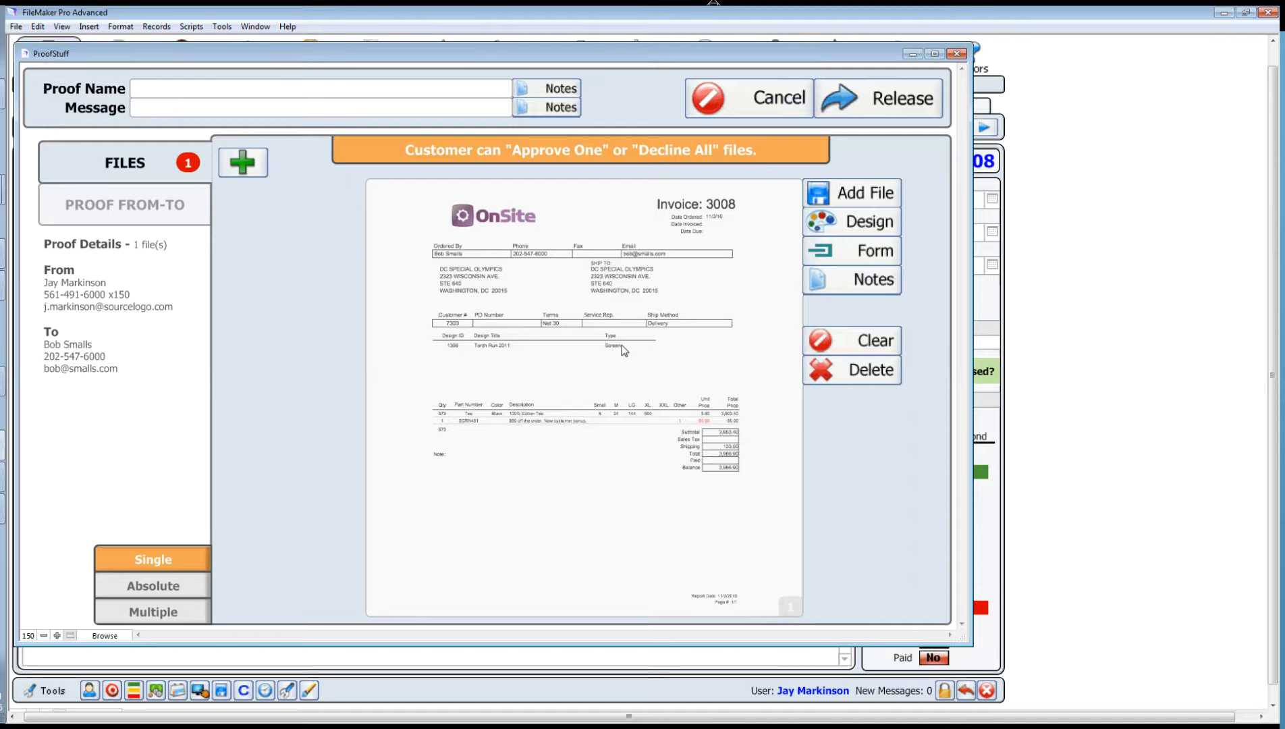
left_click(876, 349)
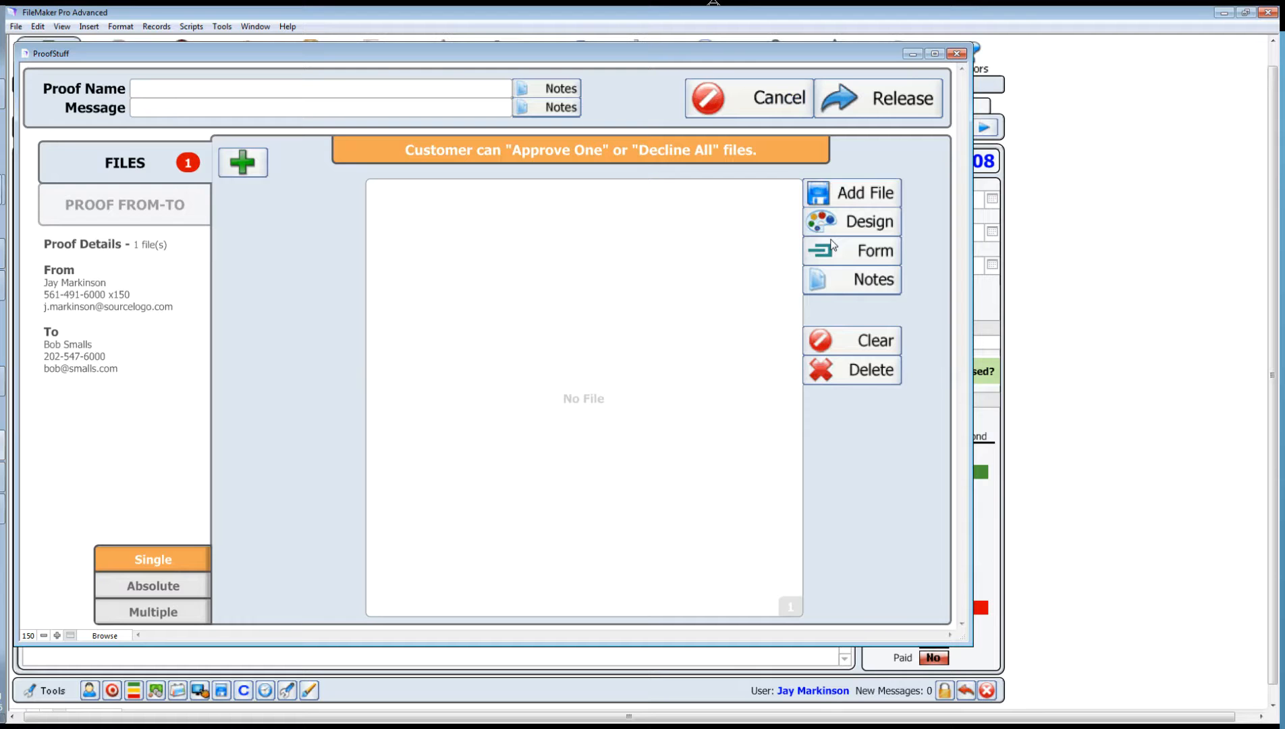
Step: Upload torch_01.jpg from C:\images\TShirt Art as the proof's first option
left_click(866, 199)
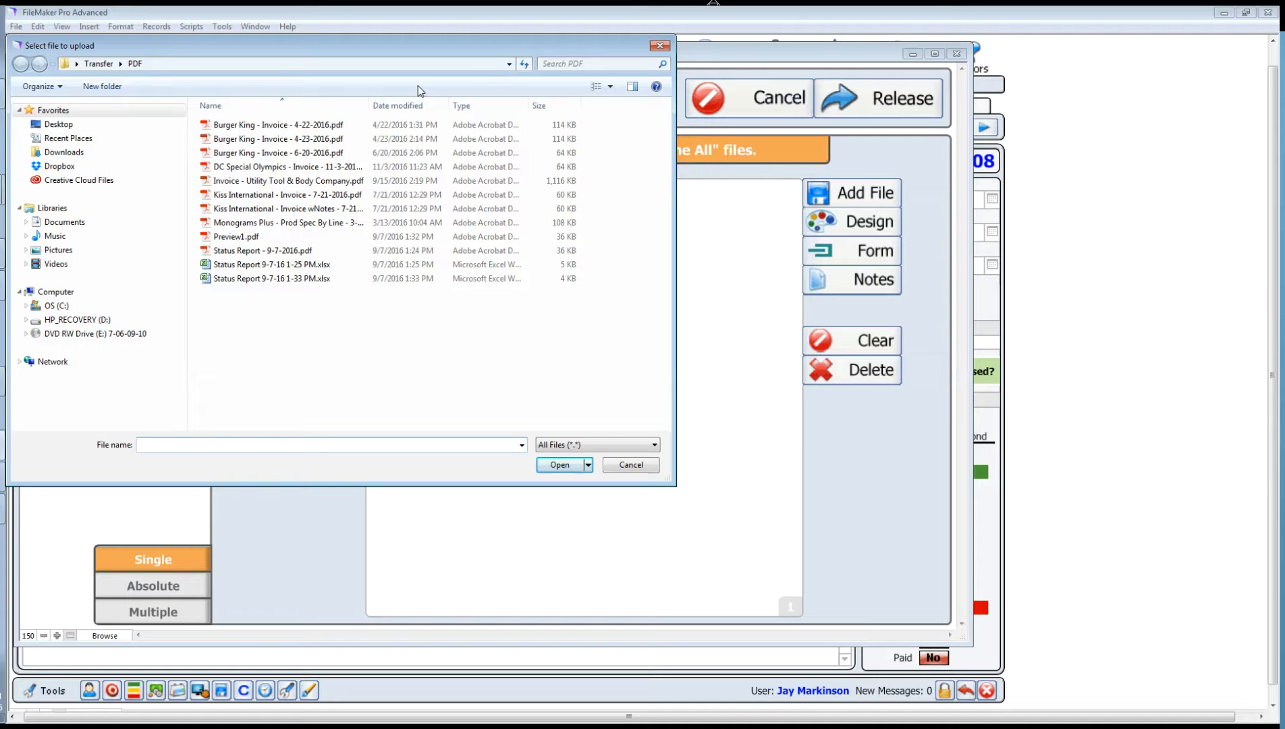
left_click(63, 306)
left_click(221, 140)
double_click(219, 143)
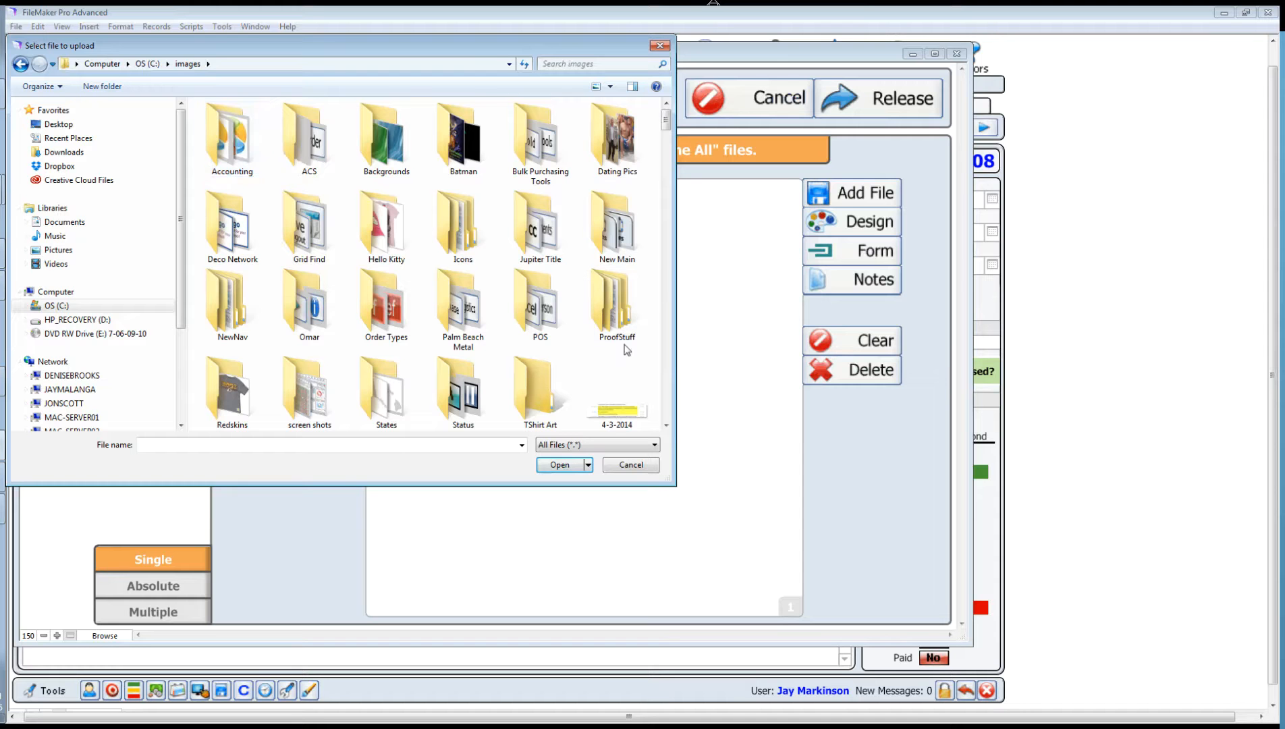
double_click(529, 397)
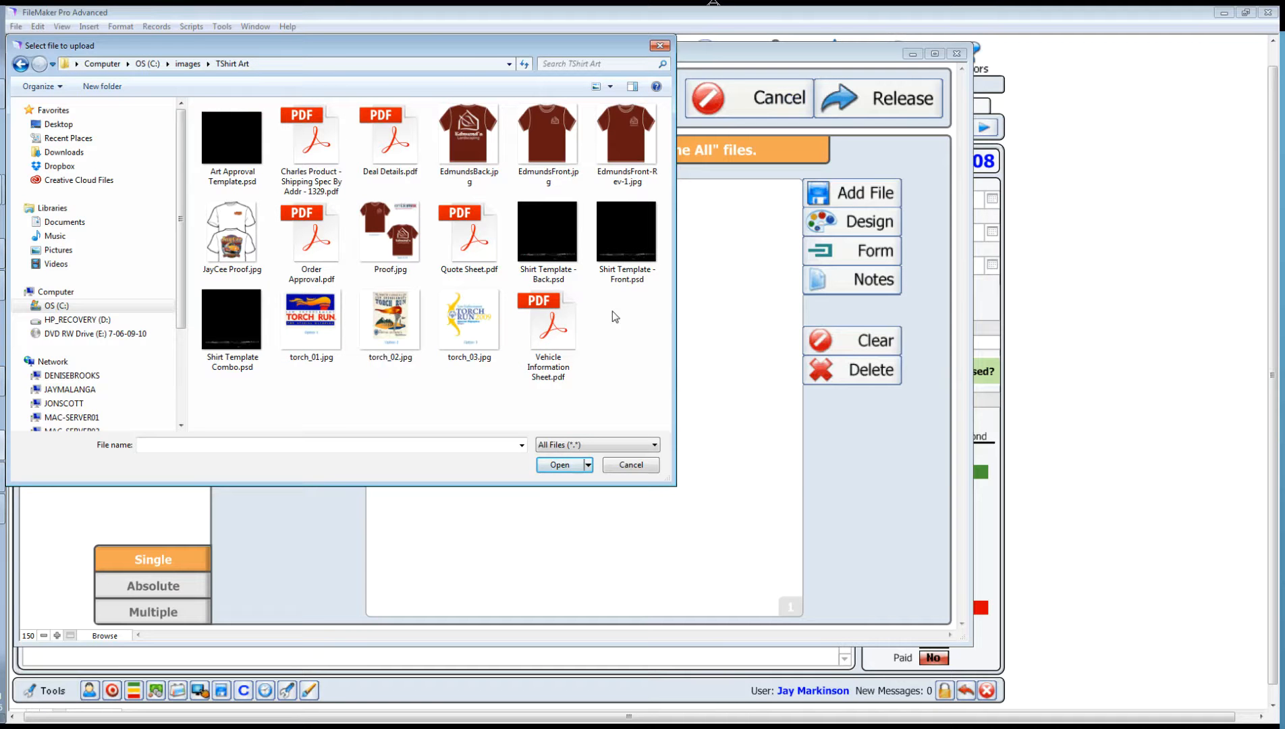
left_click(312, 341)
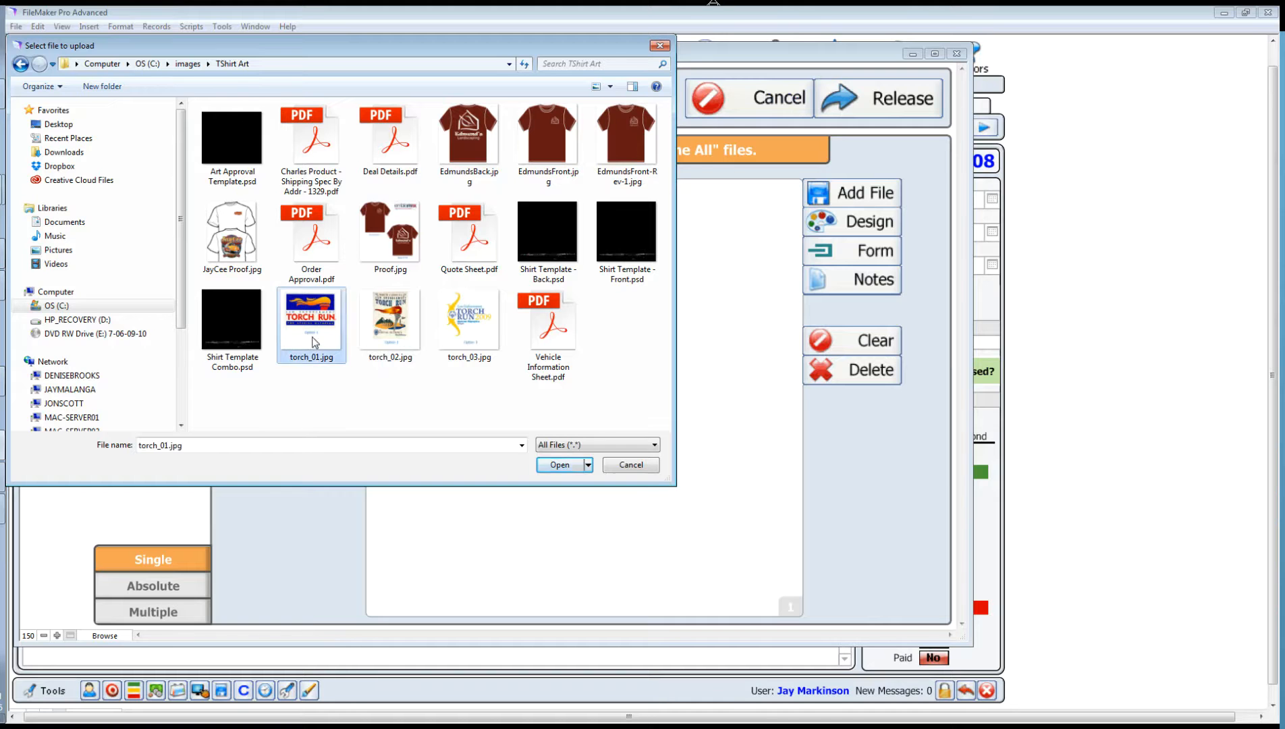
left_click(561, 465)
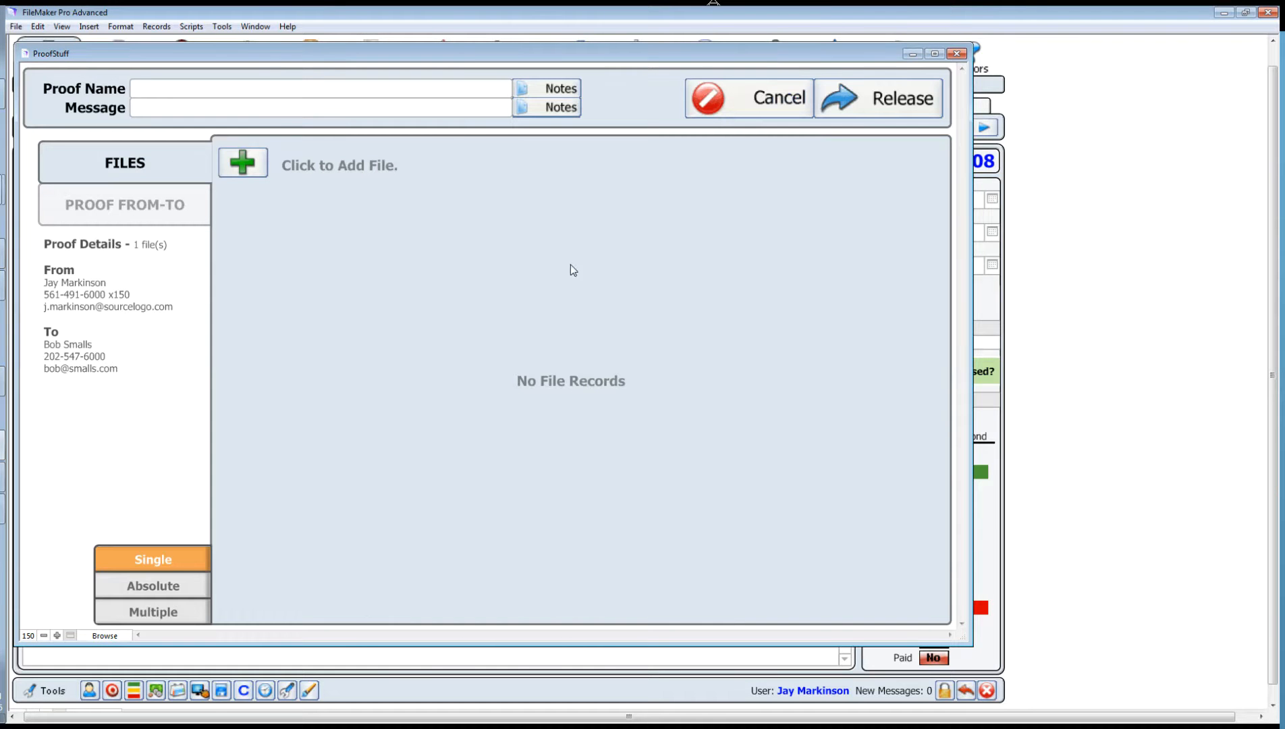
Step: Add a second file slot and upload torch_02.jpg into it as Option 2
left_click(236, 167)
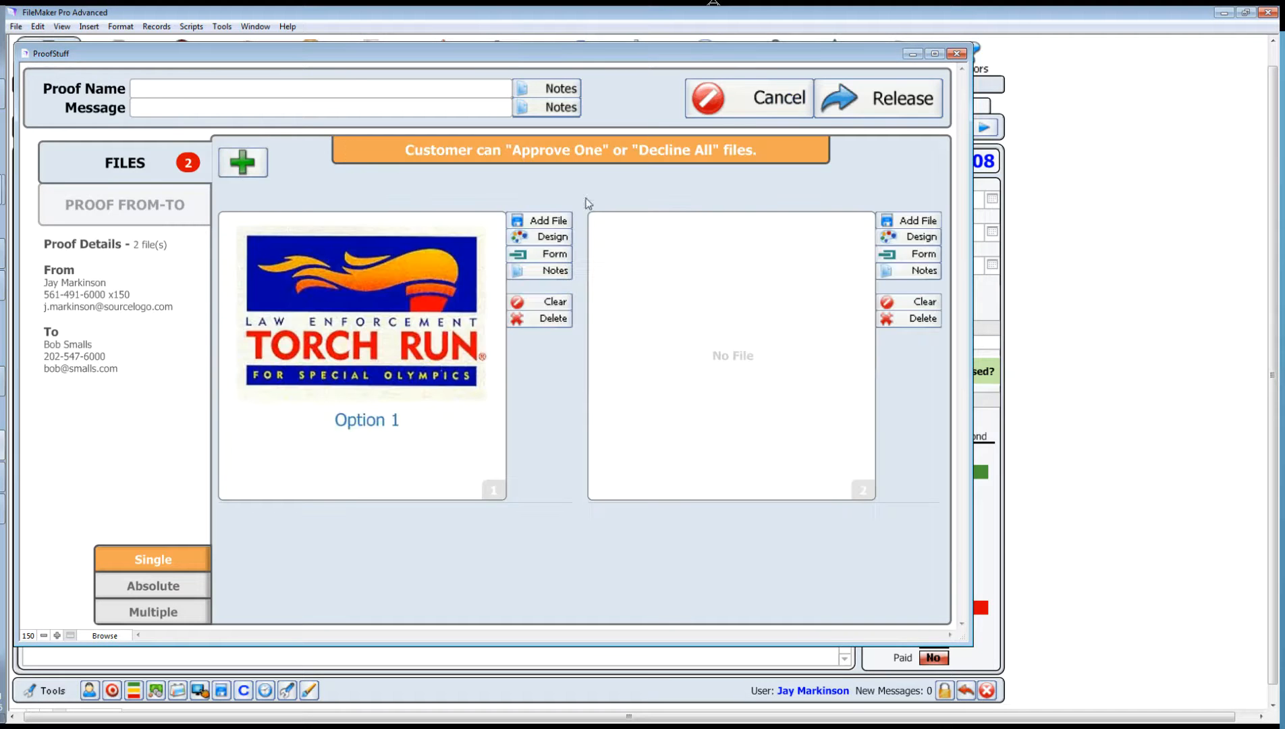
left_click(911, 222)
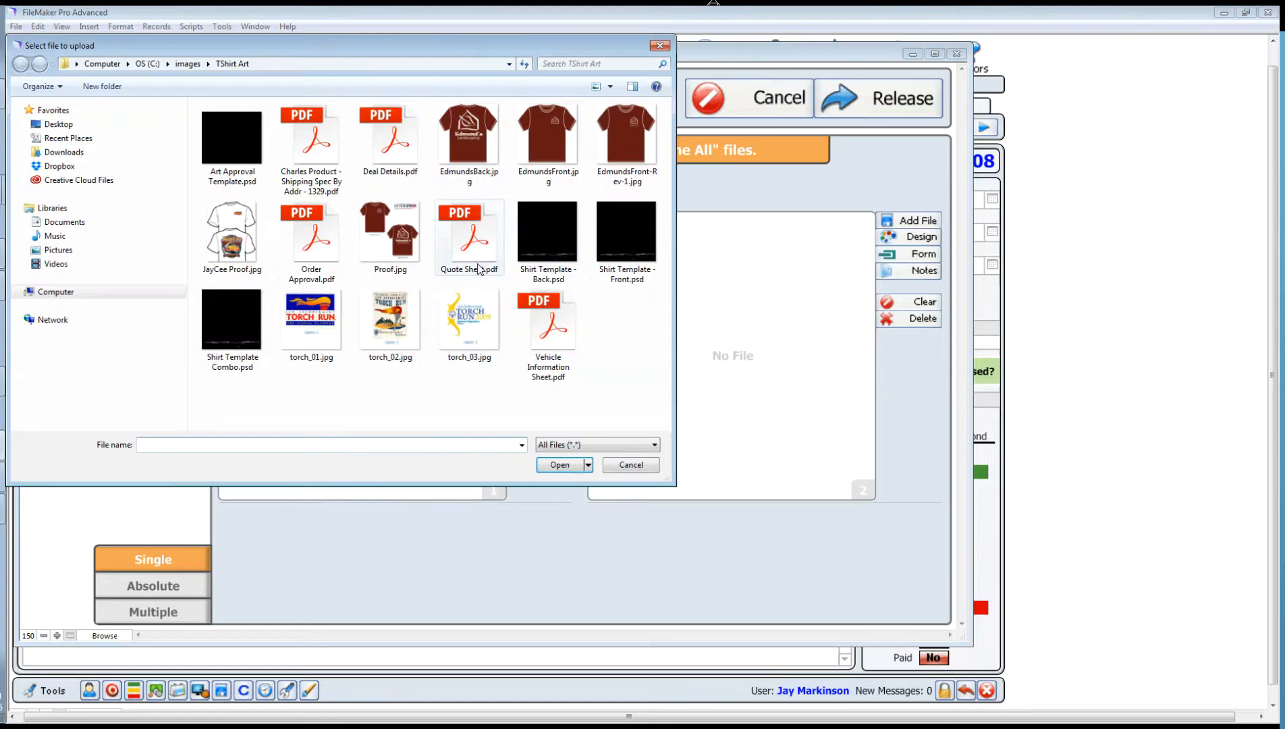
left_click(391, 321)
left_click(558, 465)
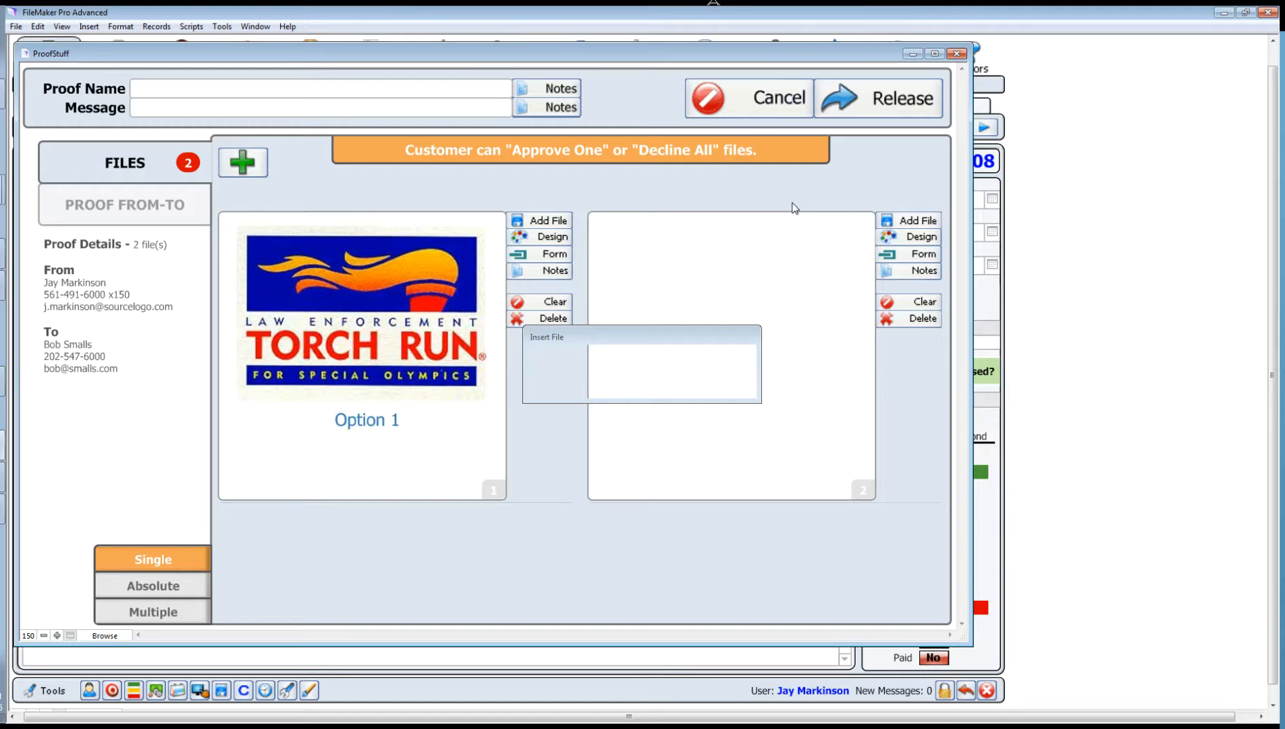
left_click(918, 223)
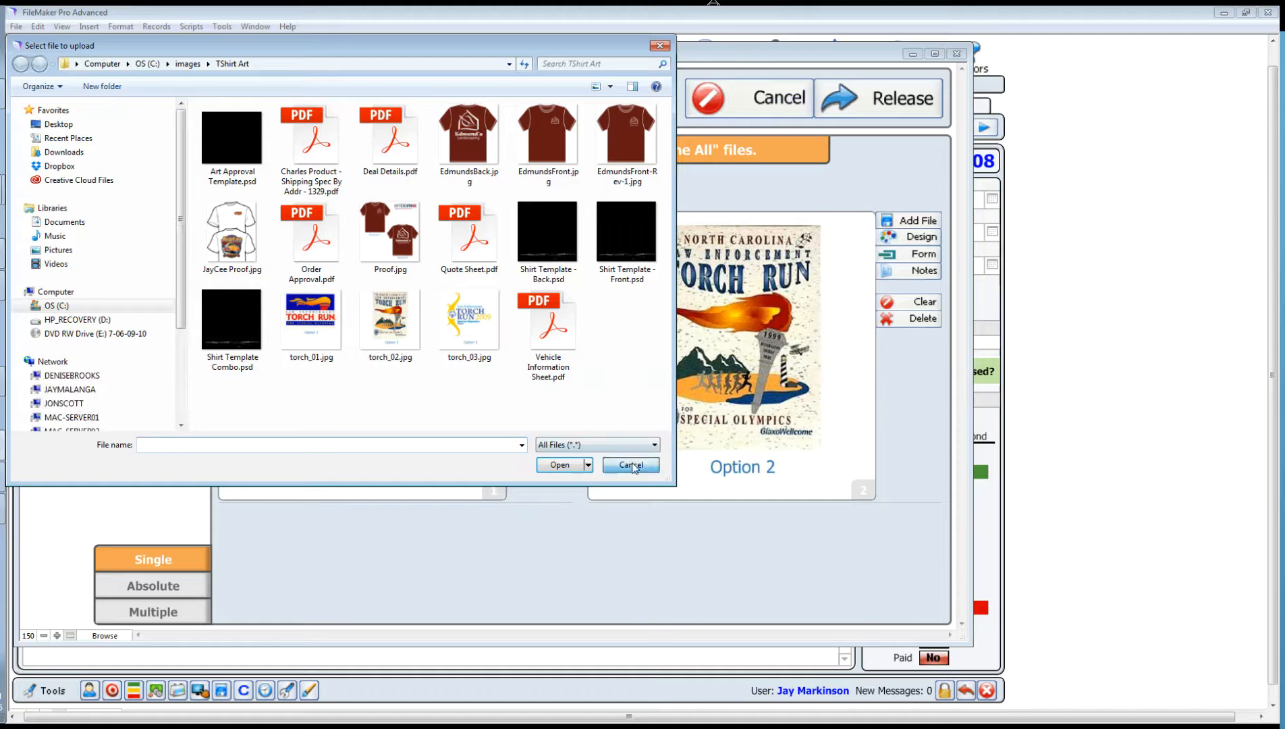
left_click(631, 465)
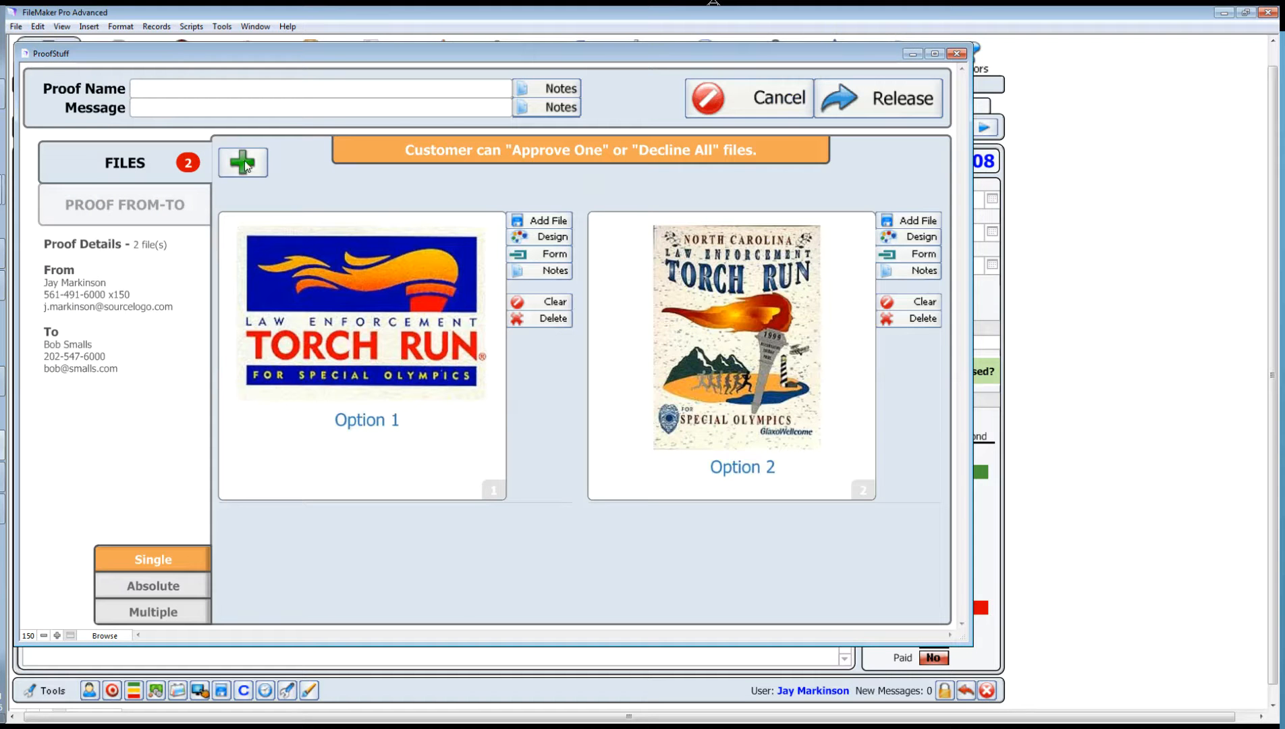
Step: Add a third file slot and upload torch_03.jpg into it
left_click(243, 167)
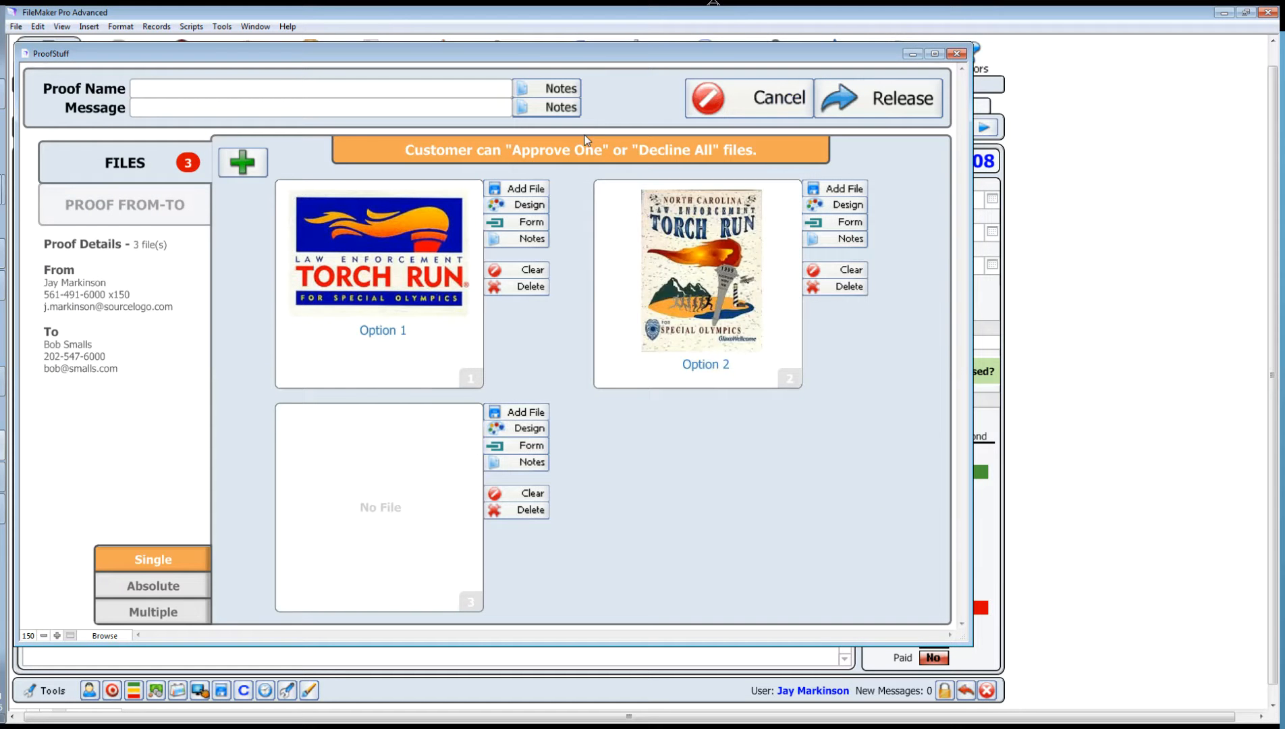
left_click(519, 412)
left_click(469, 341)
left_click(559, 465)
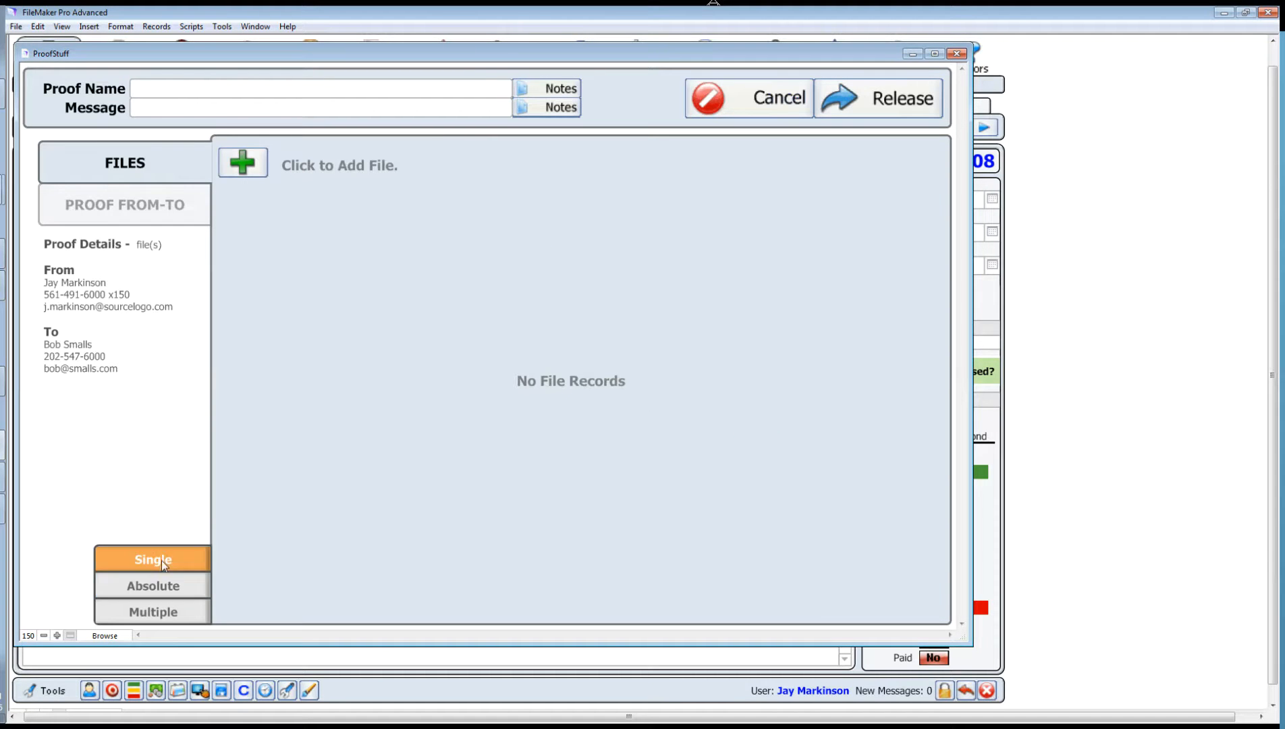
Step: Refresh the file slots and delete the empty fourth slot, keeping three Torch Run files
left_click(247, 169)
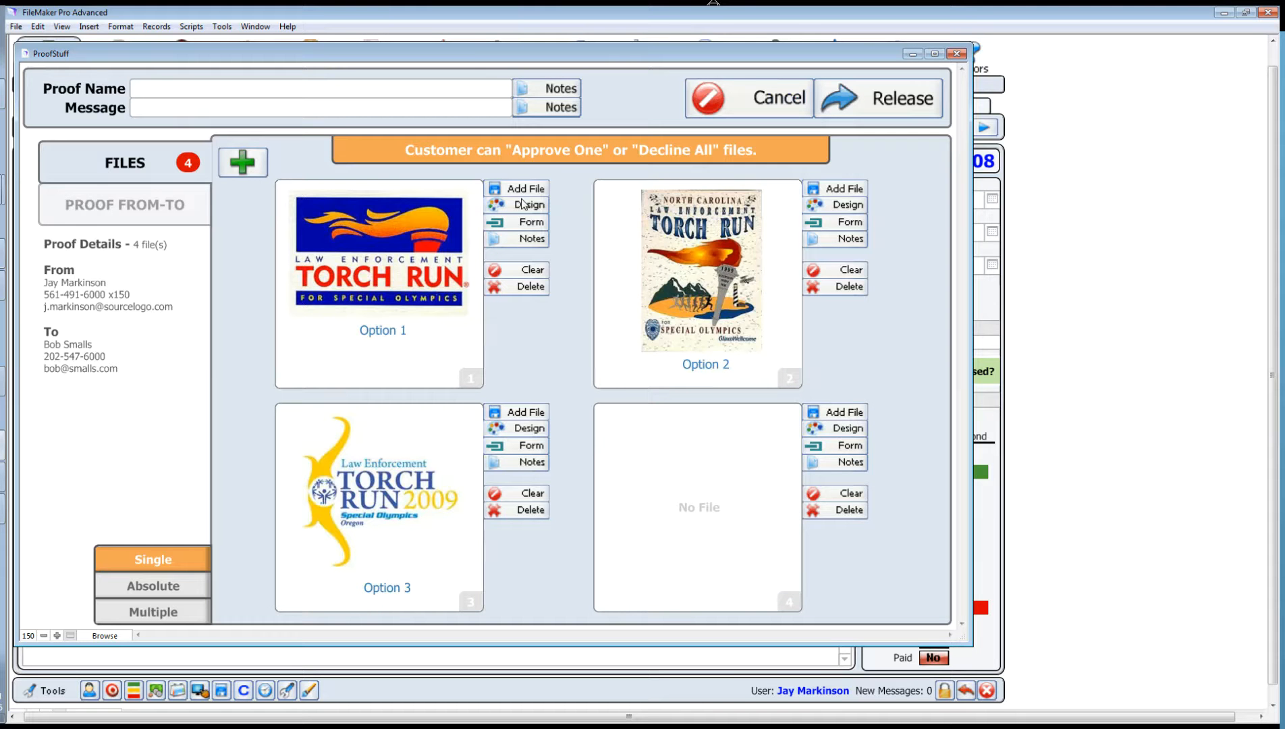
left_click(839, 511)
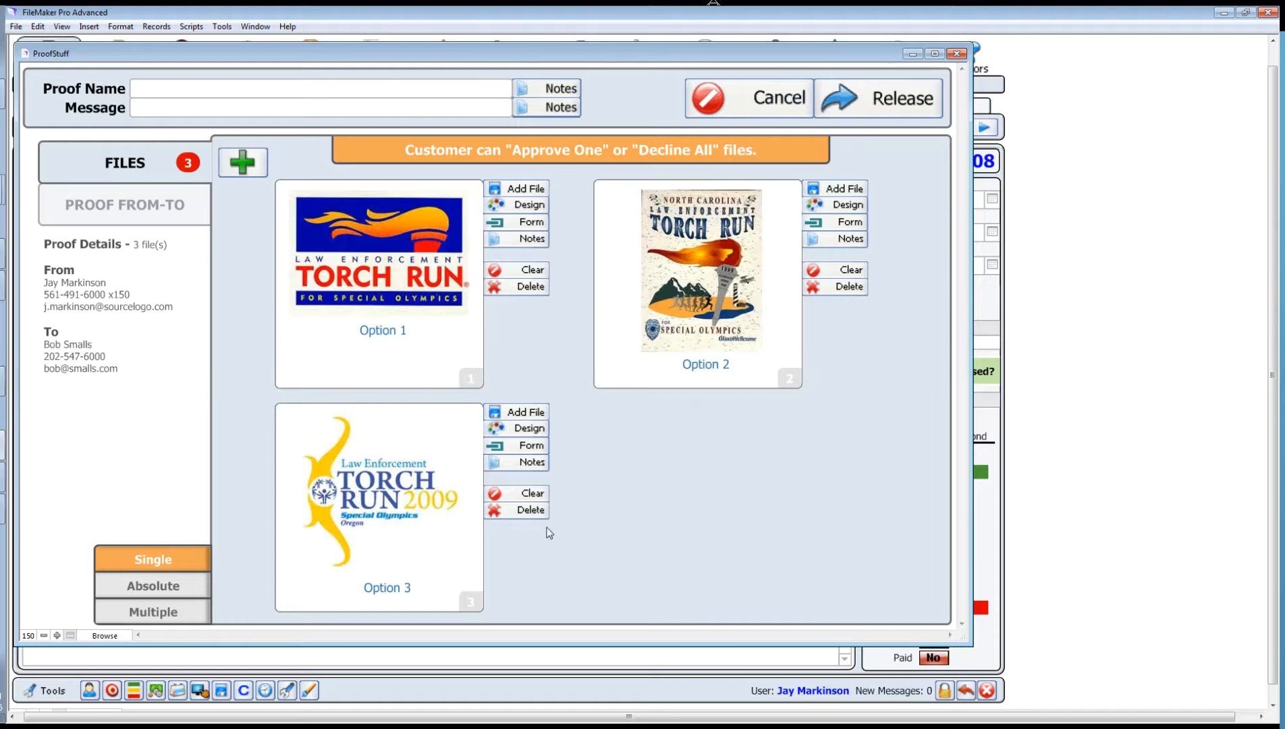
left_click(525, 511)
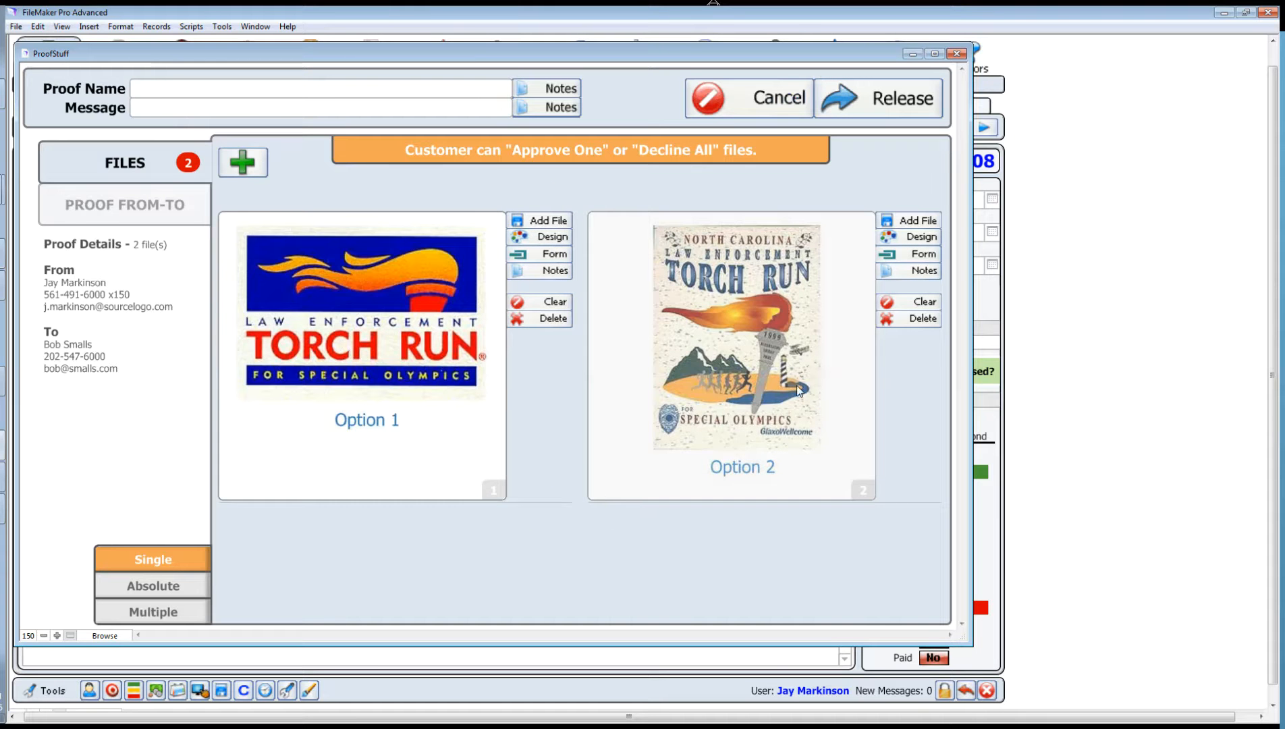
left_click(257, 173)
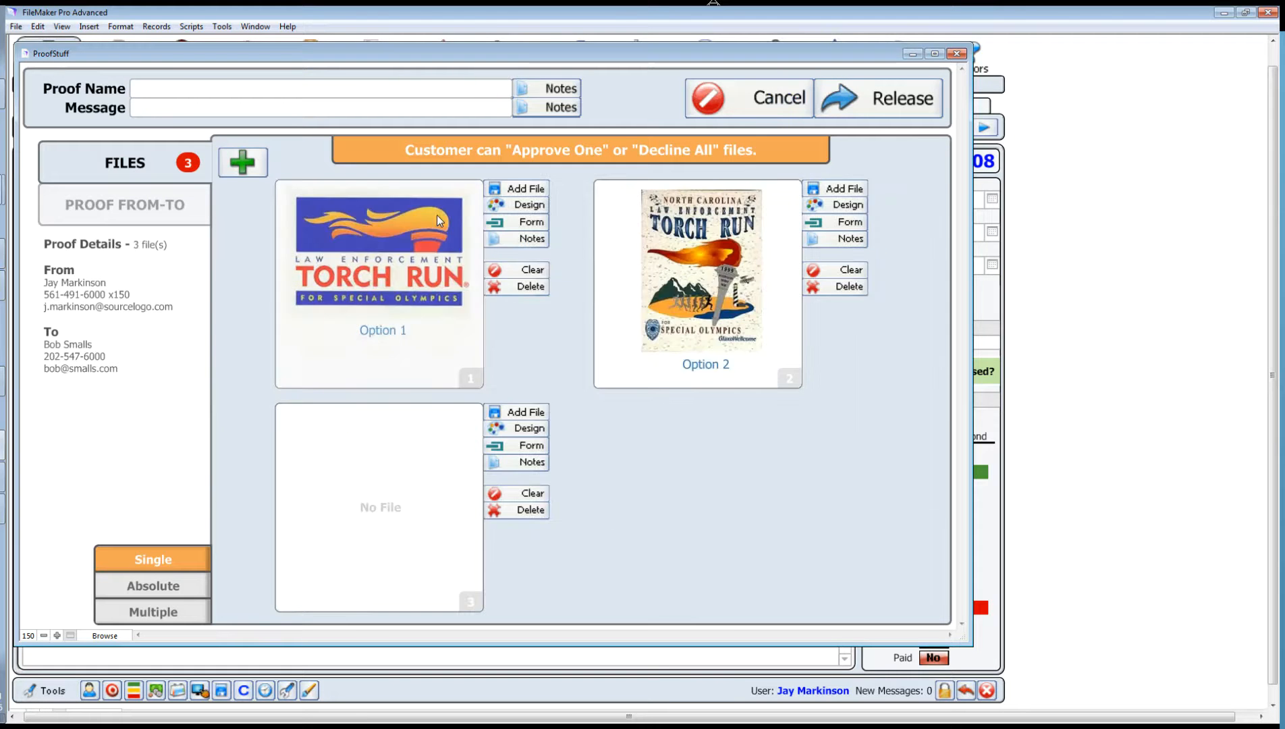
left_click(507, 413)
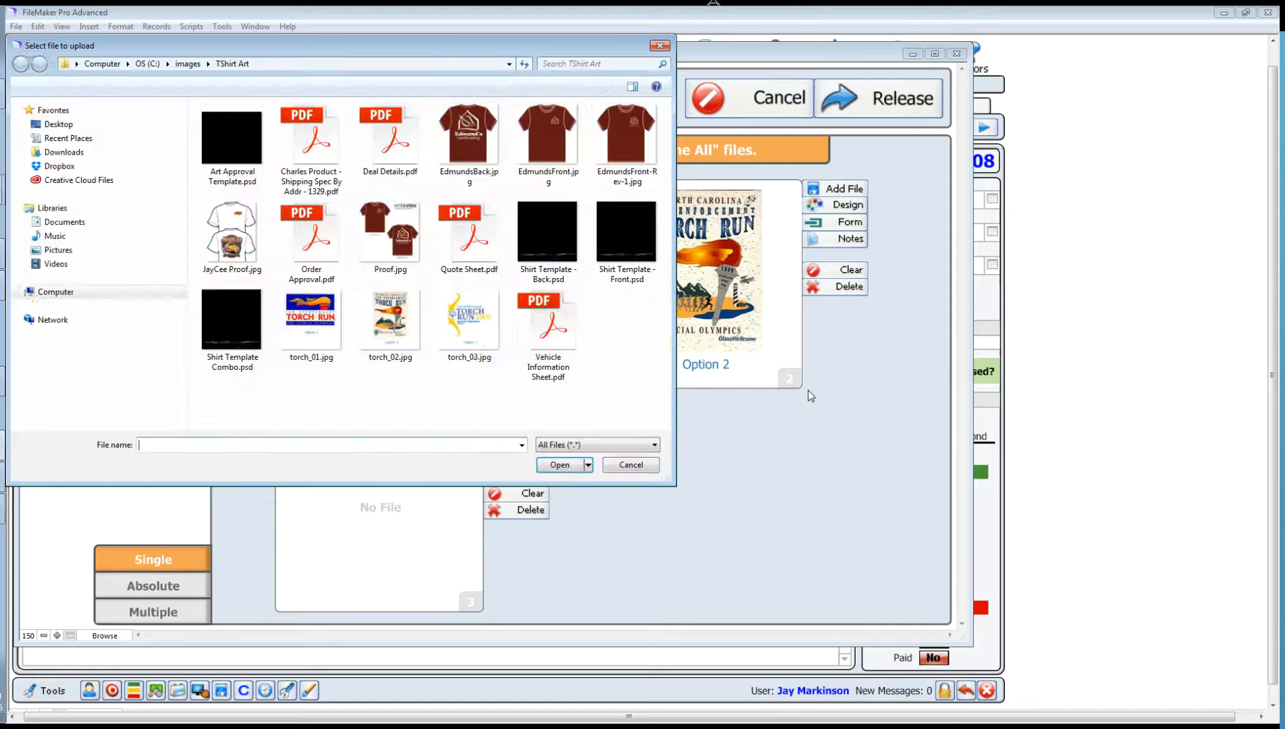
double_click(482, 338)
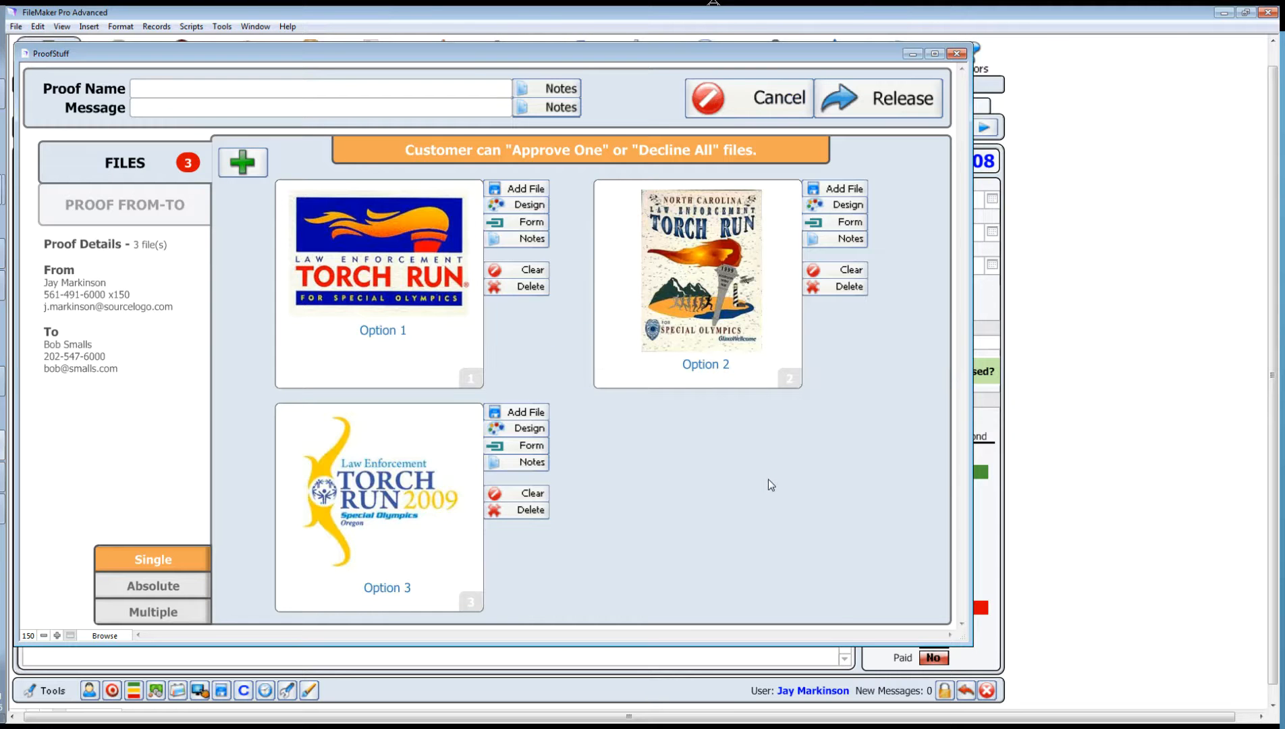
Step: Name the proof 'Torch Run Options' and release it to the customer
left_click(215, 95)
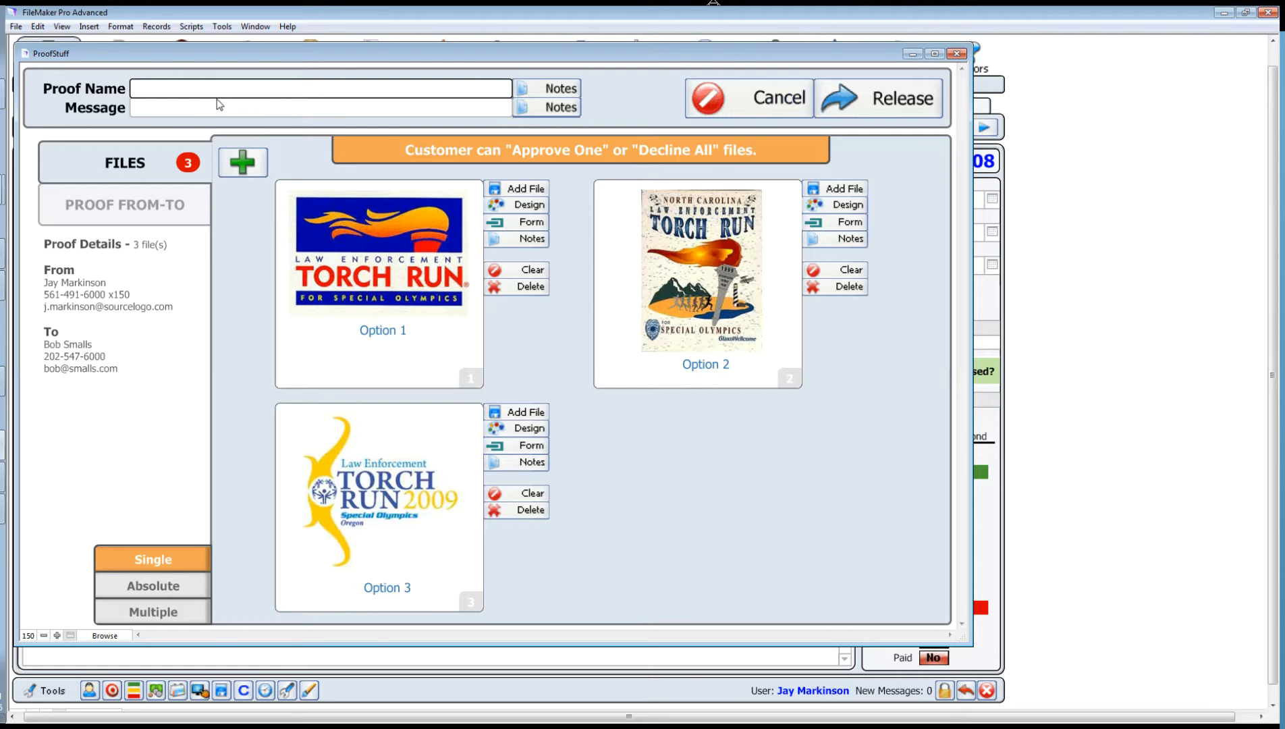
type("Torch Run Options")
left_click(677, 494)
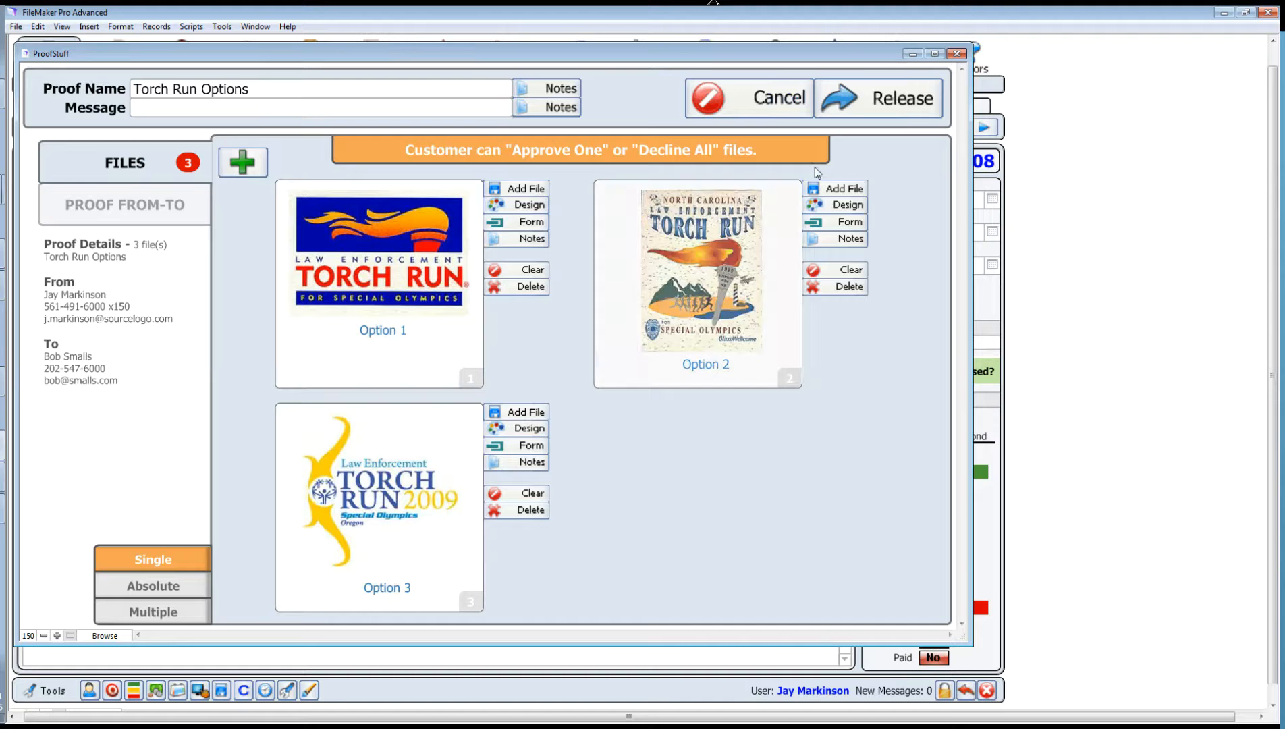
left_click(902, 105)
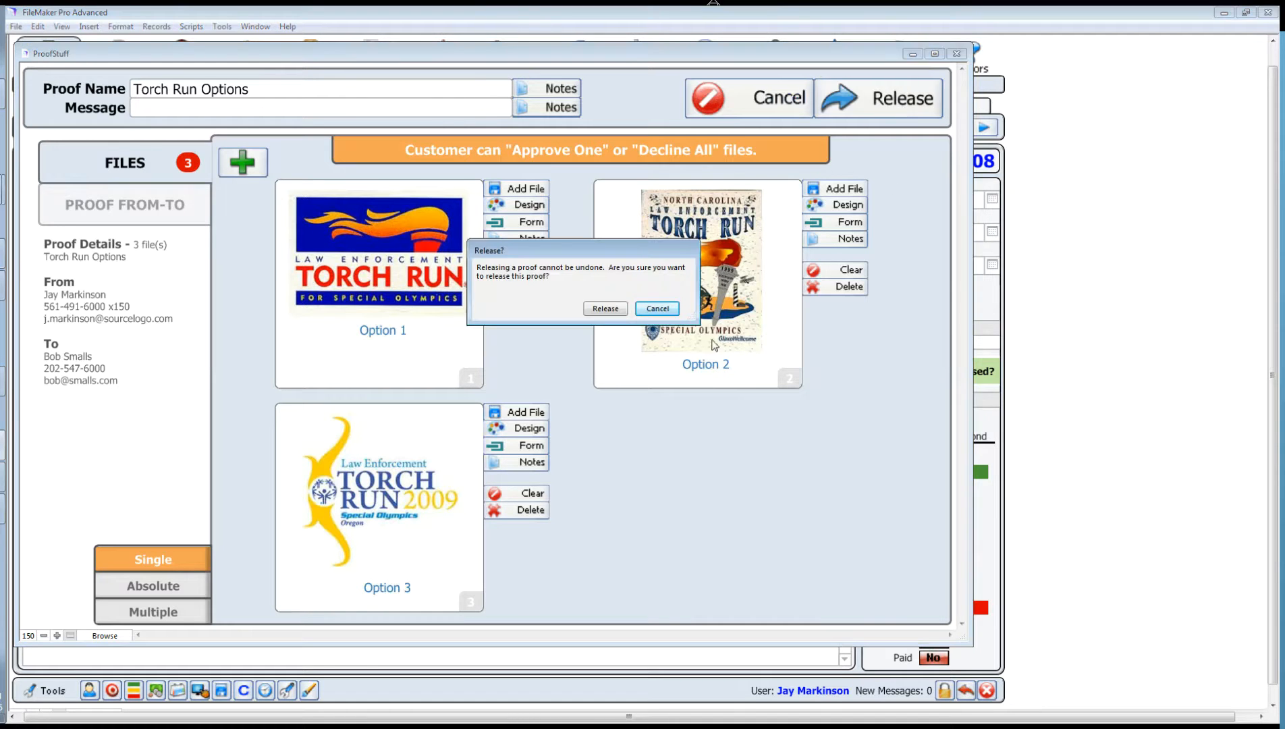
left_click(606, 309)
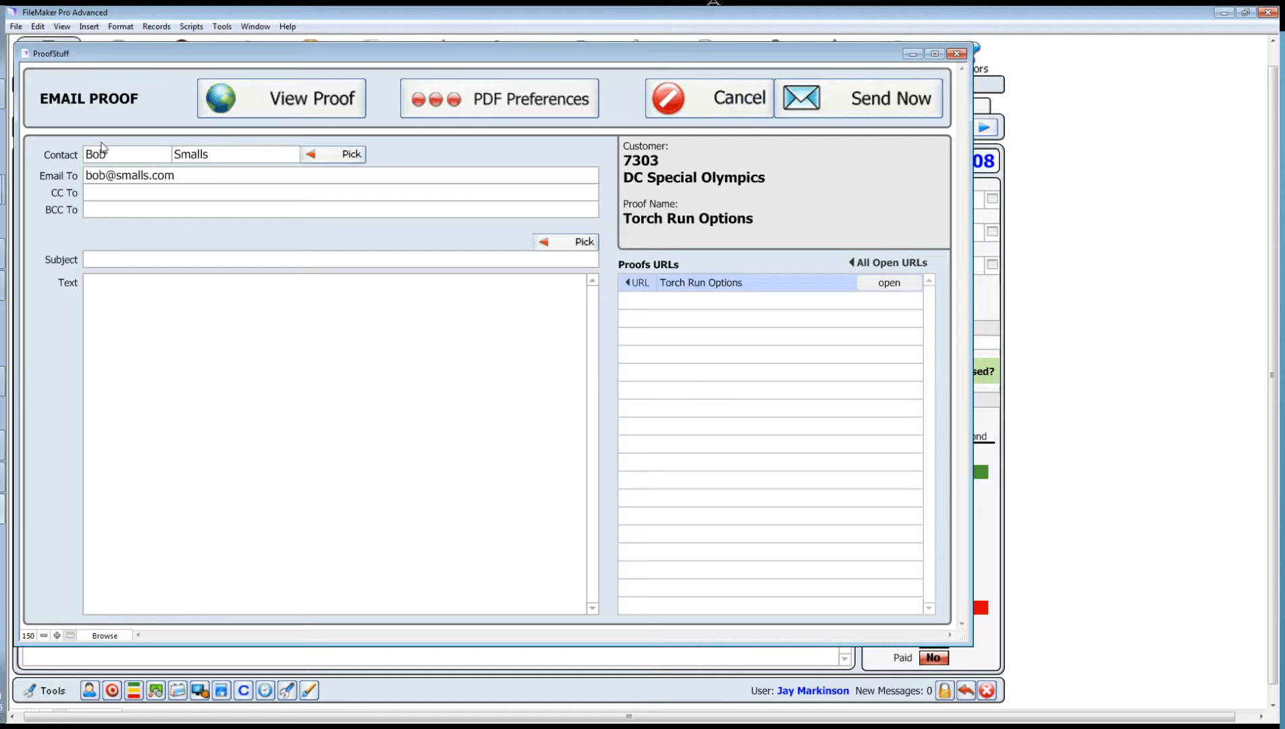
Step: Check the contact list and load the Design Approval template into the proof e-mail, then cancel it
left_click(351, 155)
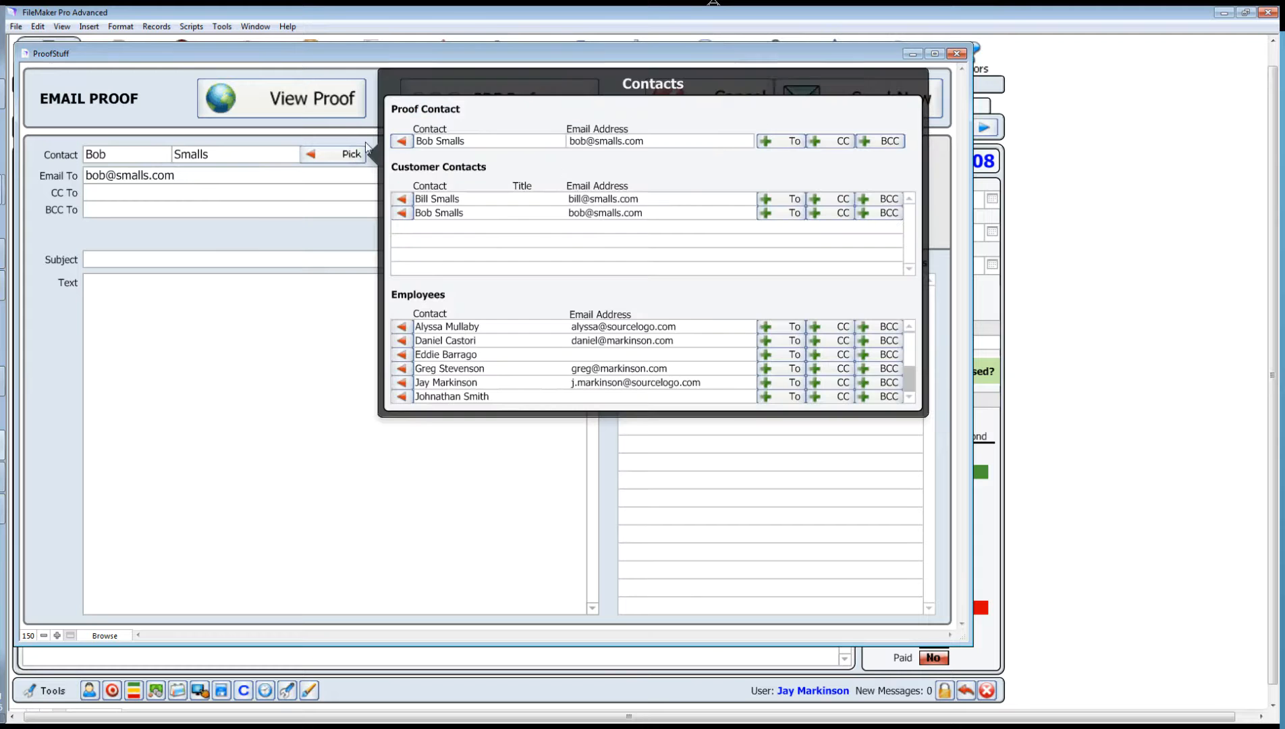
left_click(278, 241)
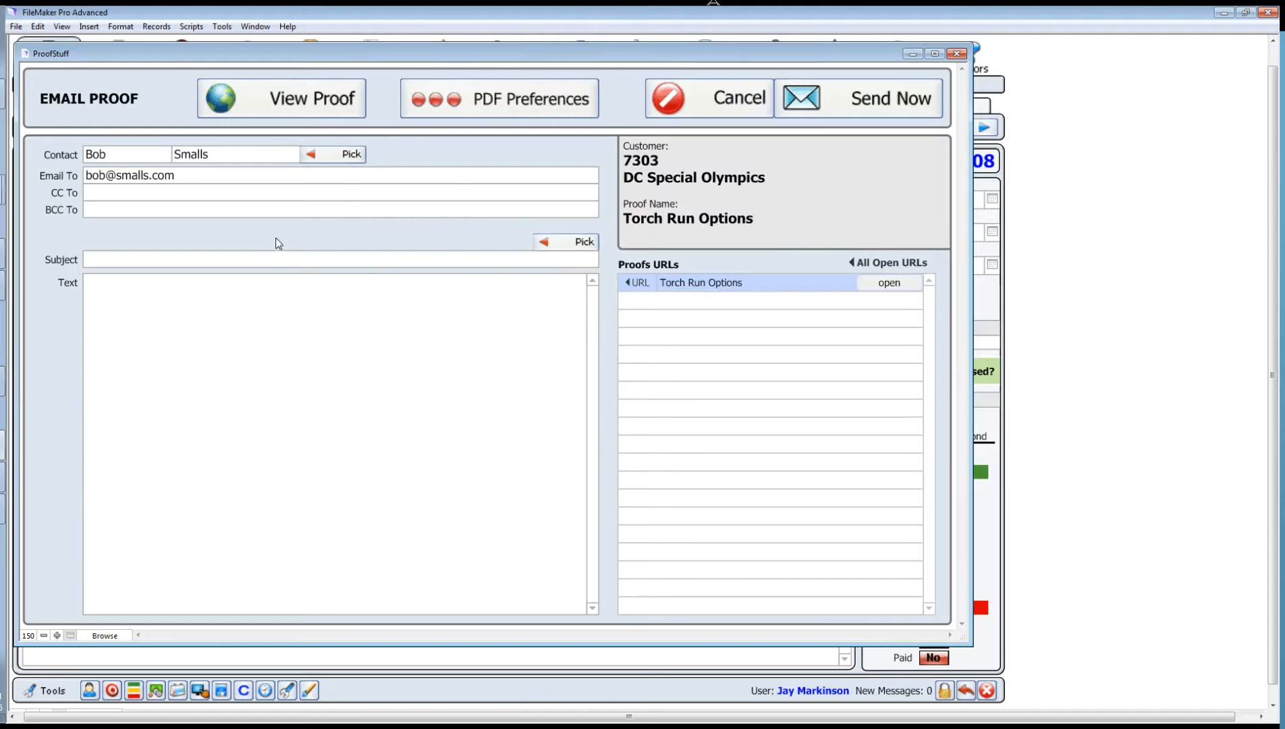
left_click(583, 244)
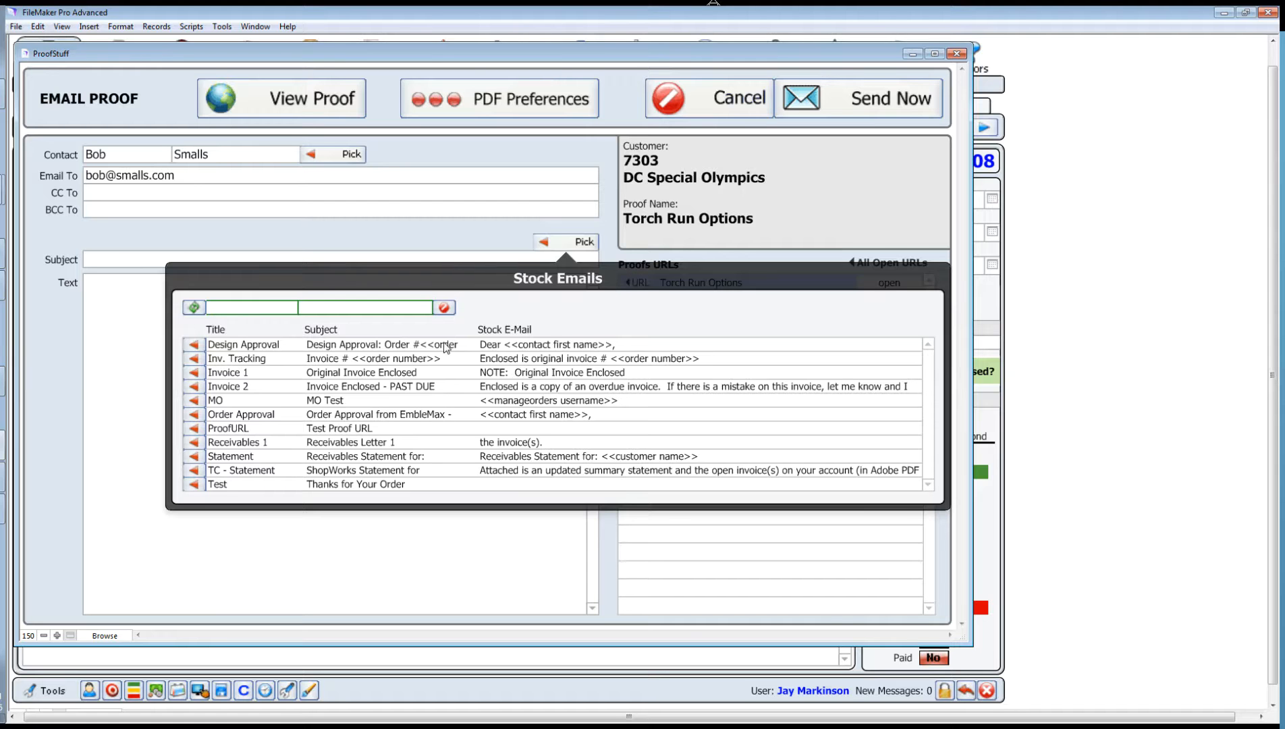
left_click(195, 346)
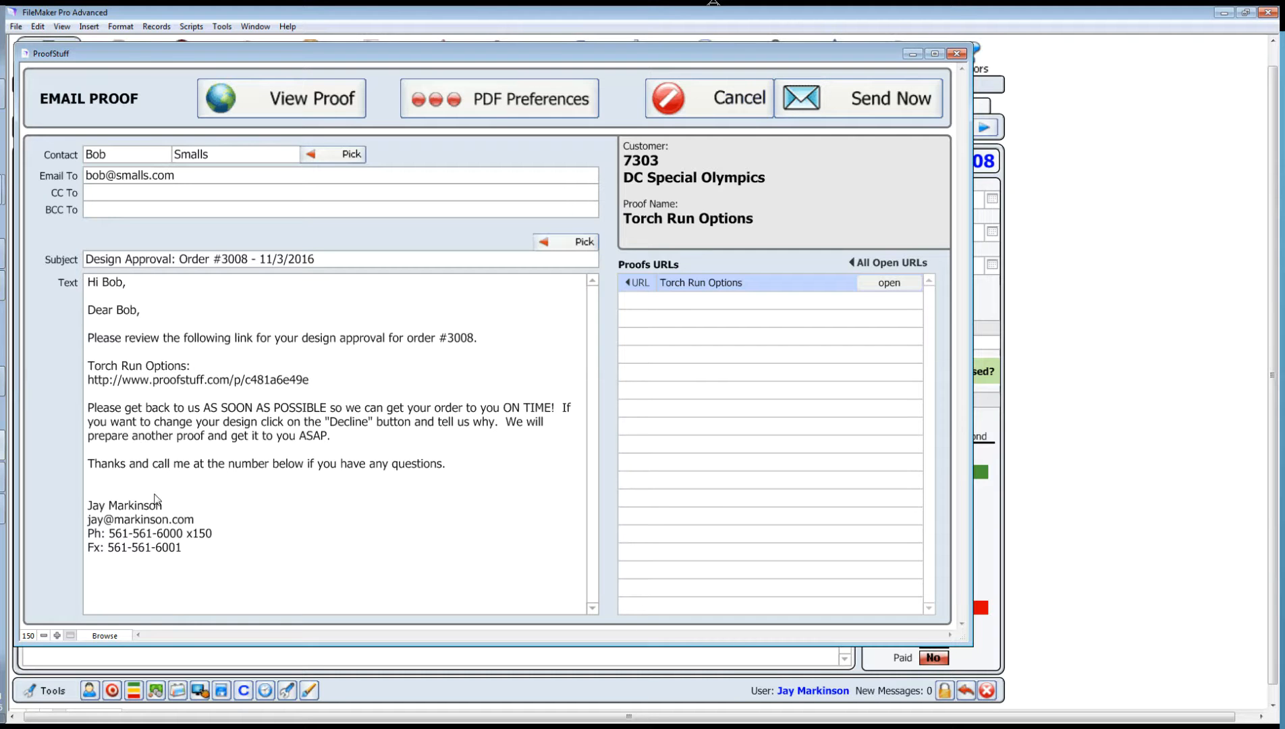
left_click(123, 516)
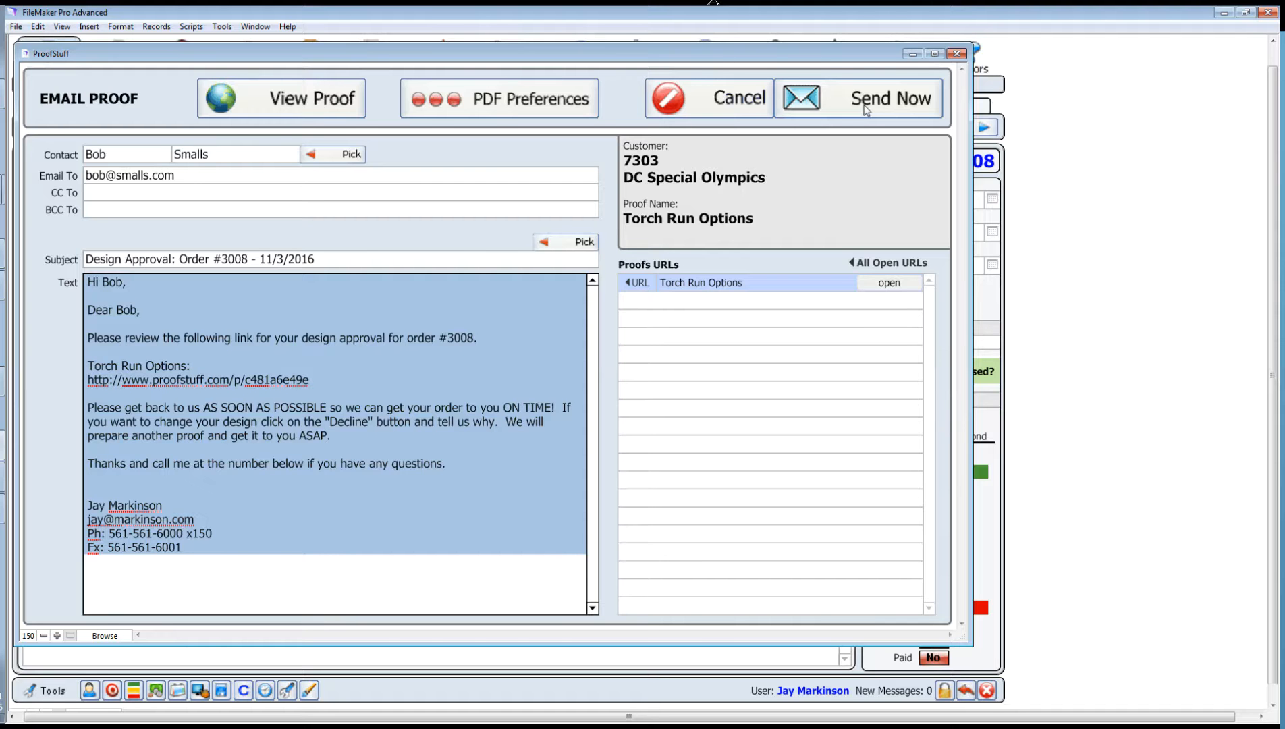
left_click(733, 96)
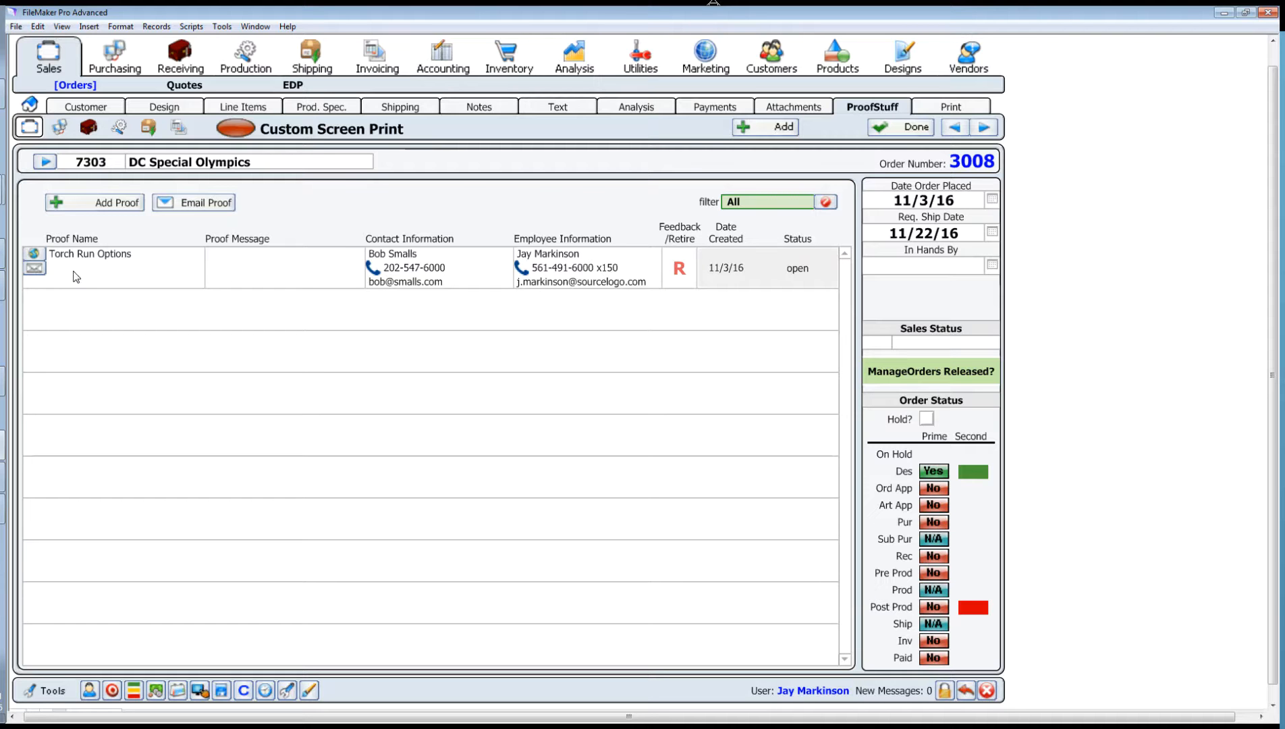
Step: Launch the Torch Run Options proof online and bring up the browser's My Open Proofs page
left_click(32, 257)
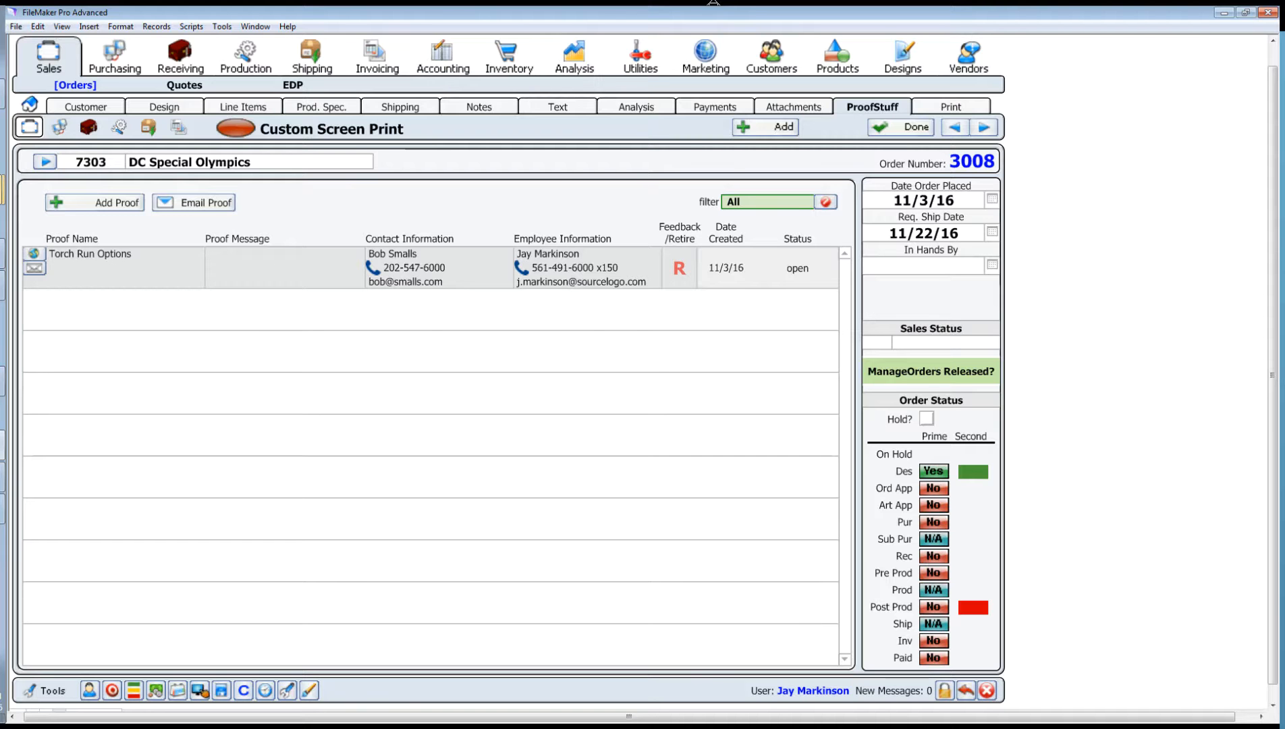
left_click(2, 190)
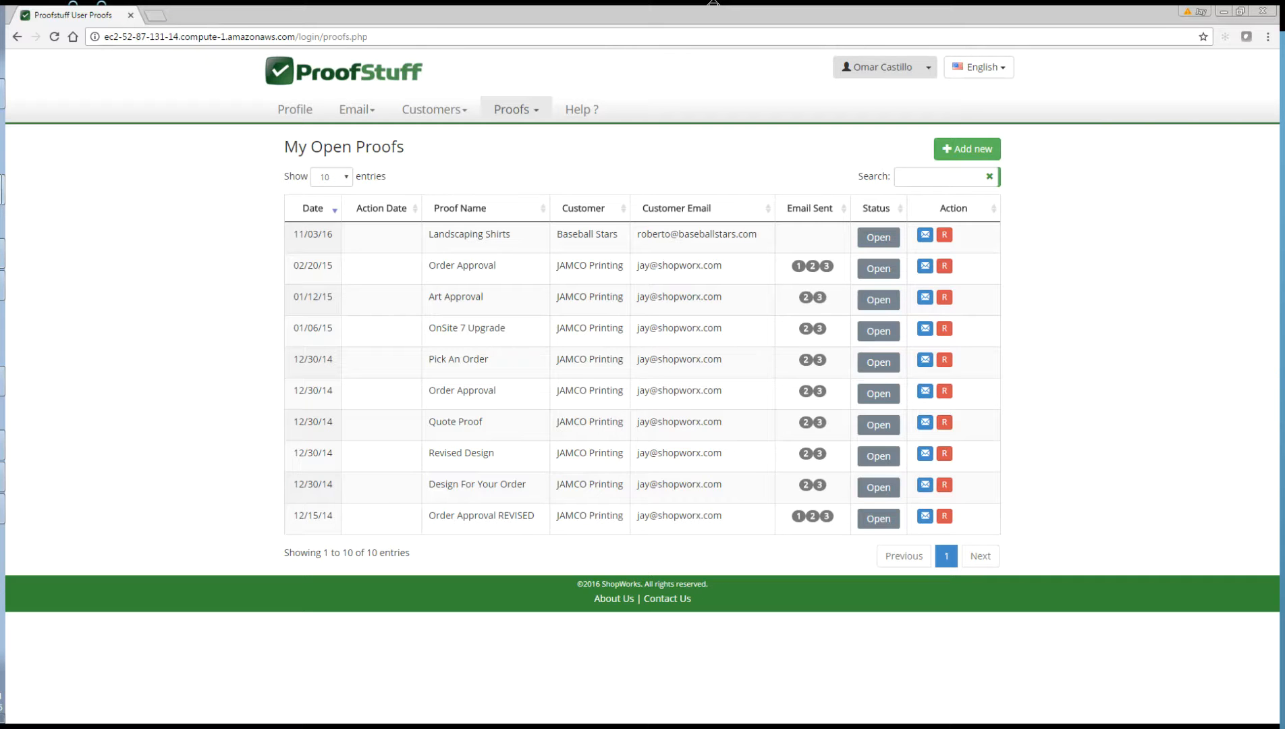
Step: Preview the Torch Run Options proof, revisit the open-proofs list, and reopen its preview page
left_click(468, 234)
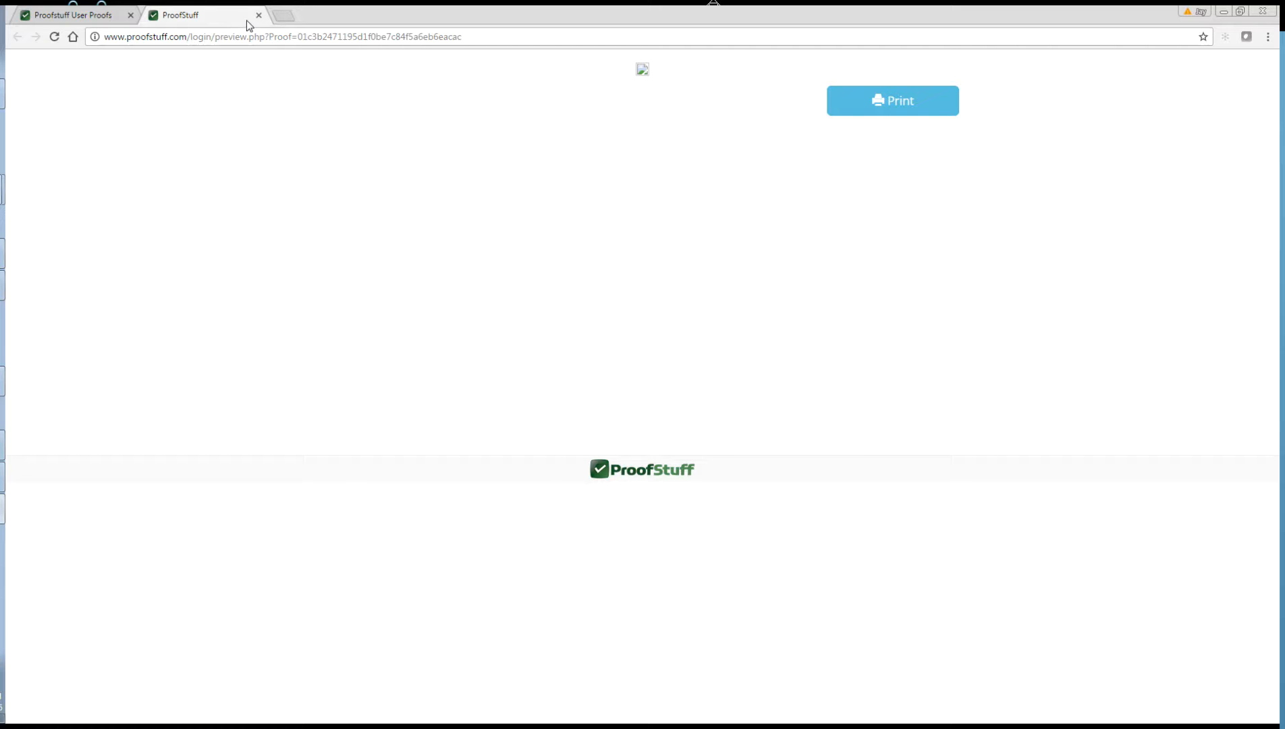
left_click(91, 17)
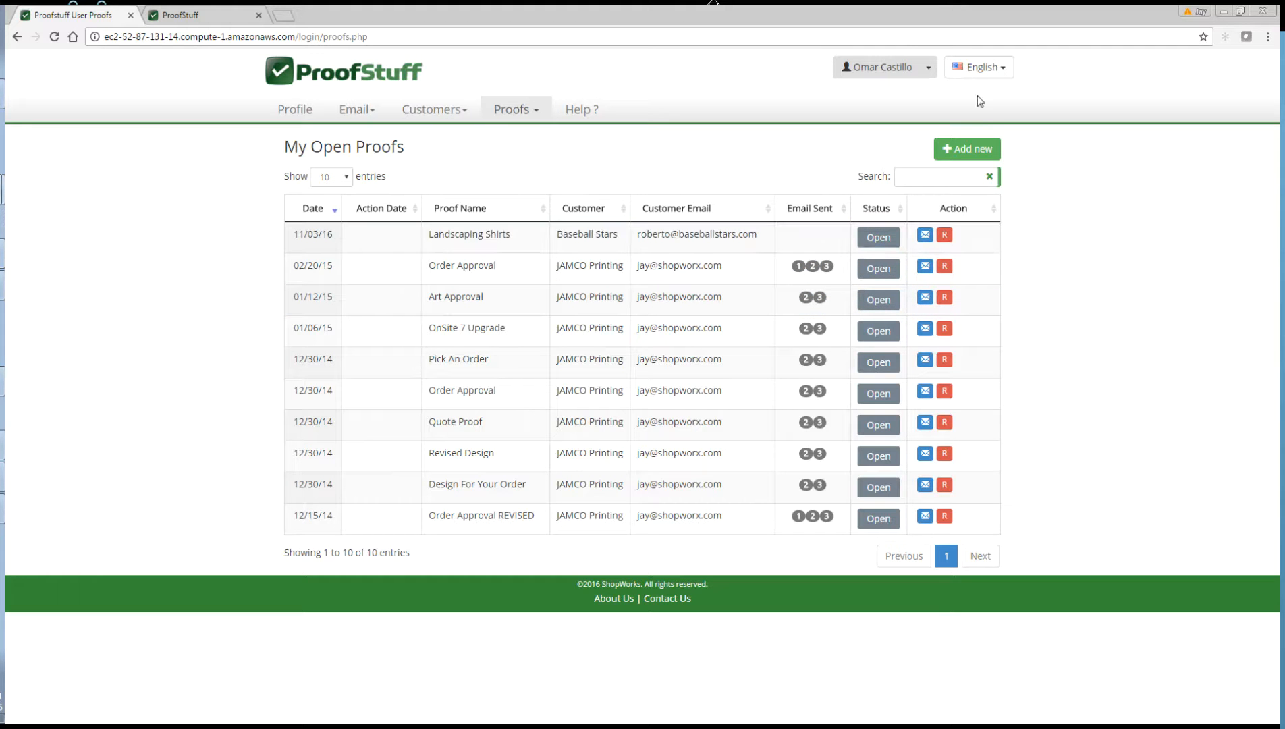
left_click(930, 71)
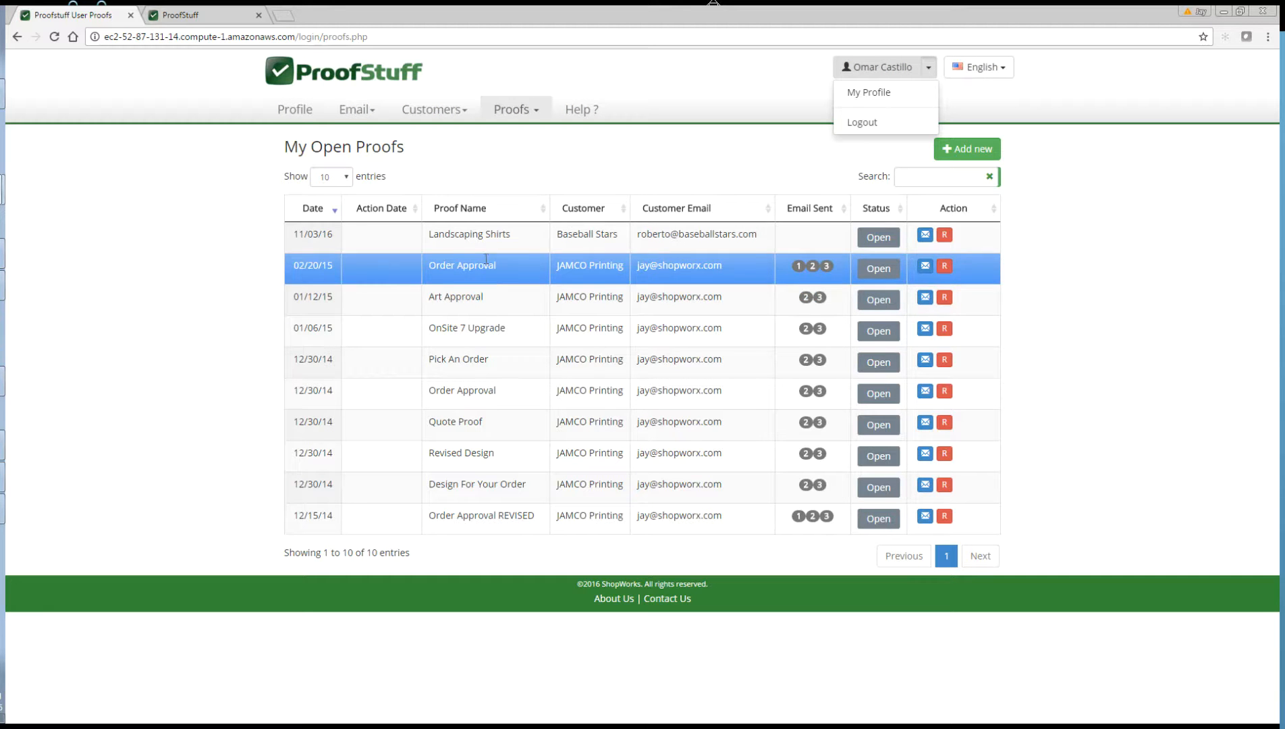
left_click(479, 297)
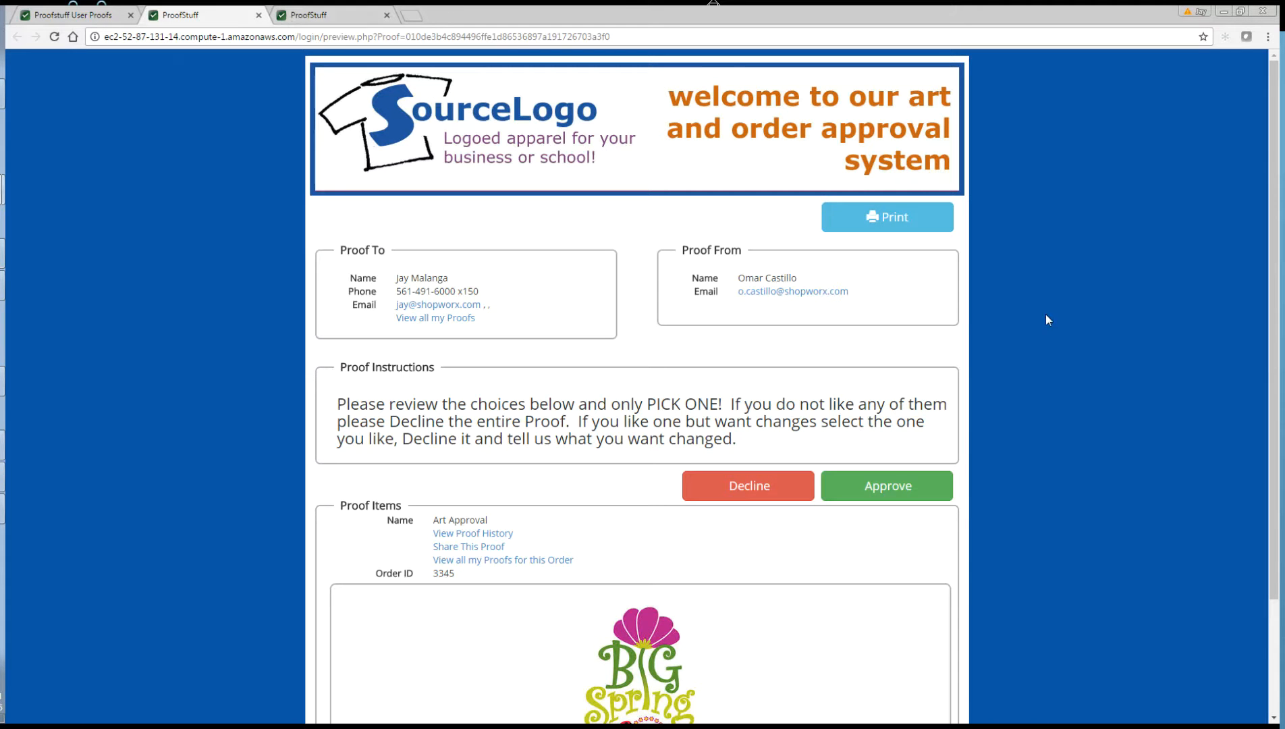
scroll(1041, 447, "down", 2)
scroll(1041, 448, "up", 1)
scroll(1042, 447, "up", 1)
scroll(1041, 448, "down", 2)
scroll(1040, 448, "up", 2)
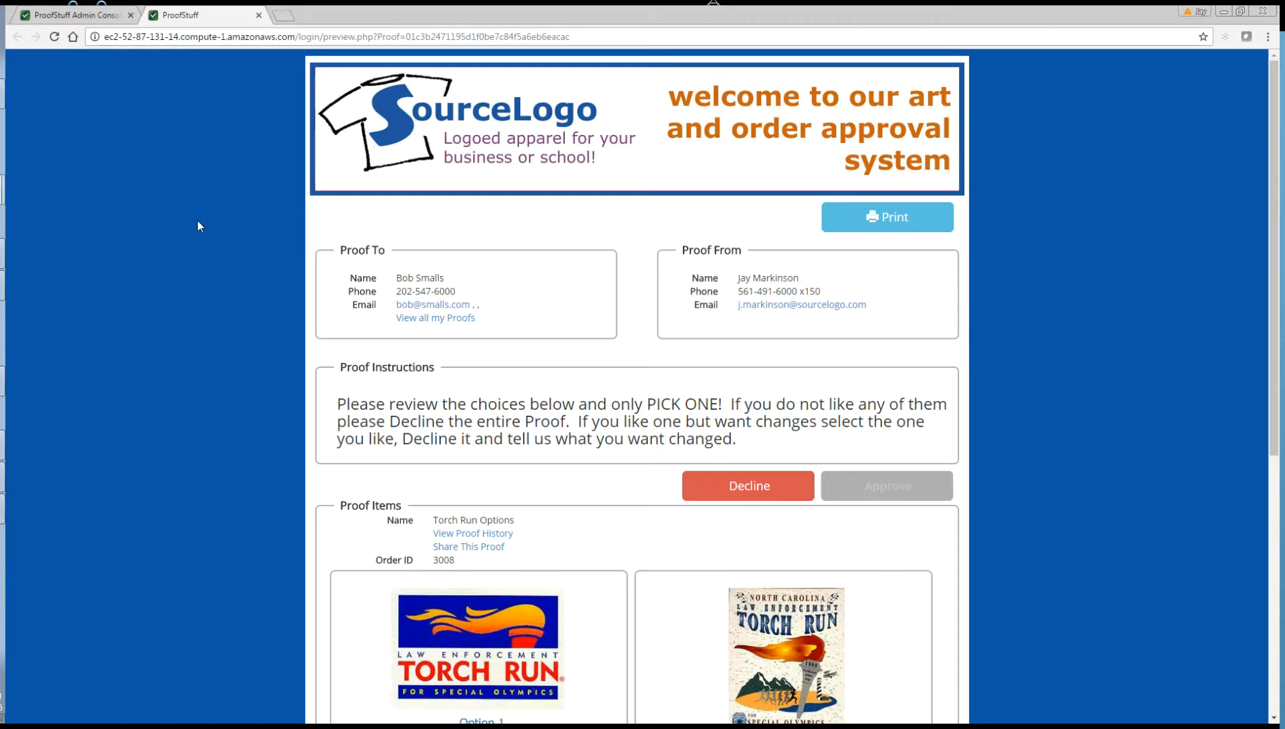
Step: Scroll through the Torch Run design options and select Option 1
scroll(198, 238, "down", 4)
scroll(198, 239, "up", 3)
scroll(198, 240, "up", 1)
scroll(788, 276, "down", 4)
mouse_move(528, 470)
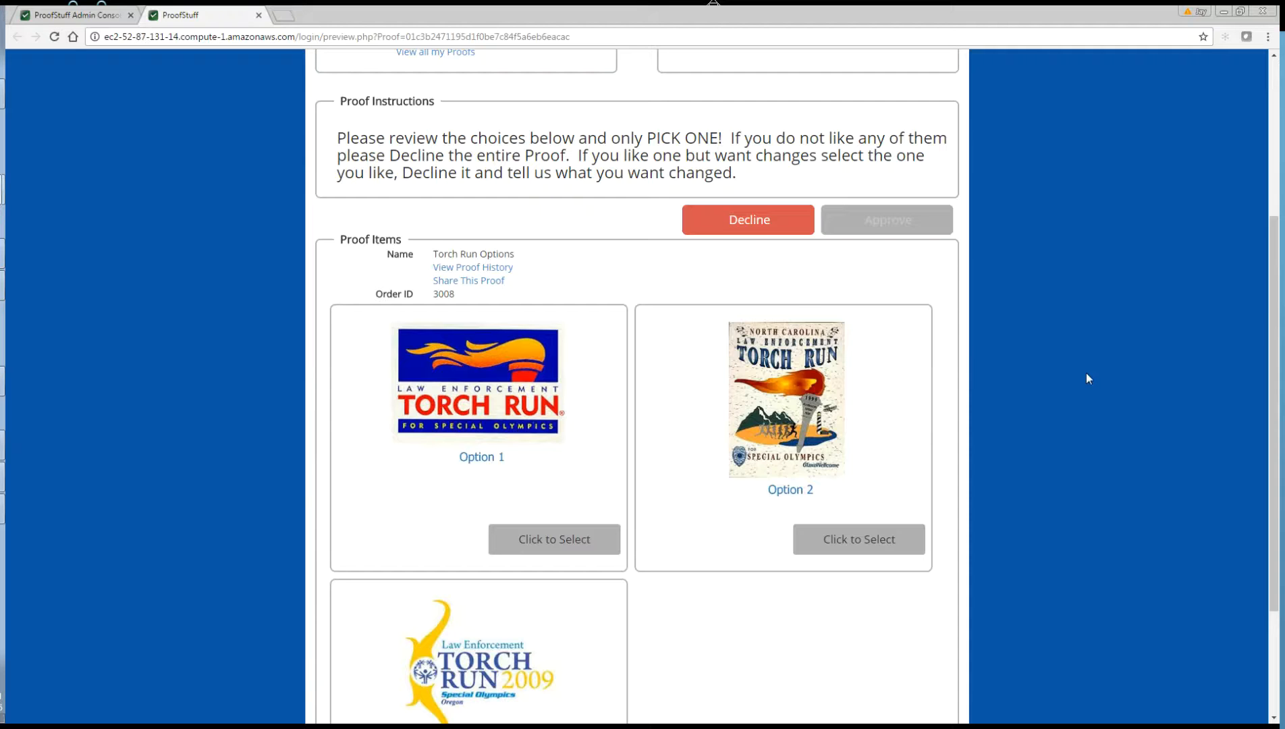
scroll(1093, 378, "down", 3)
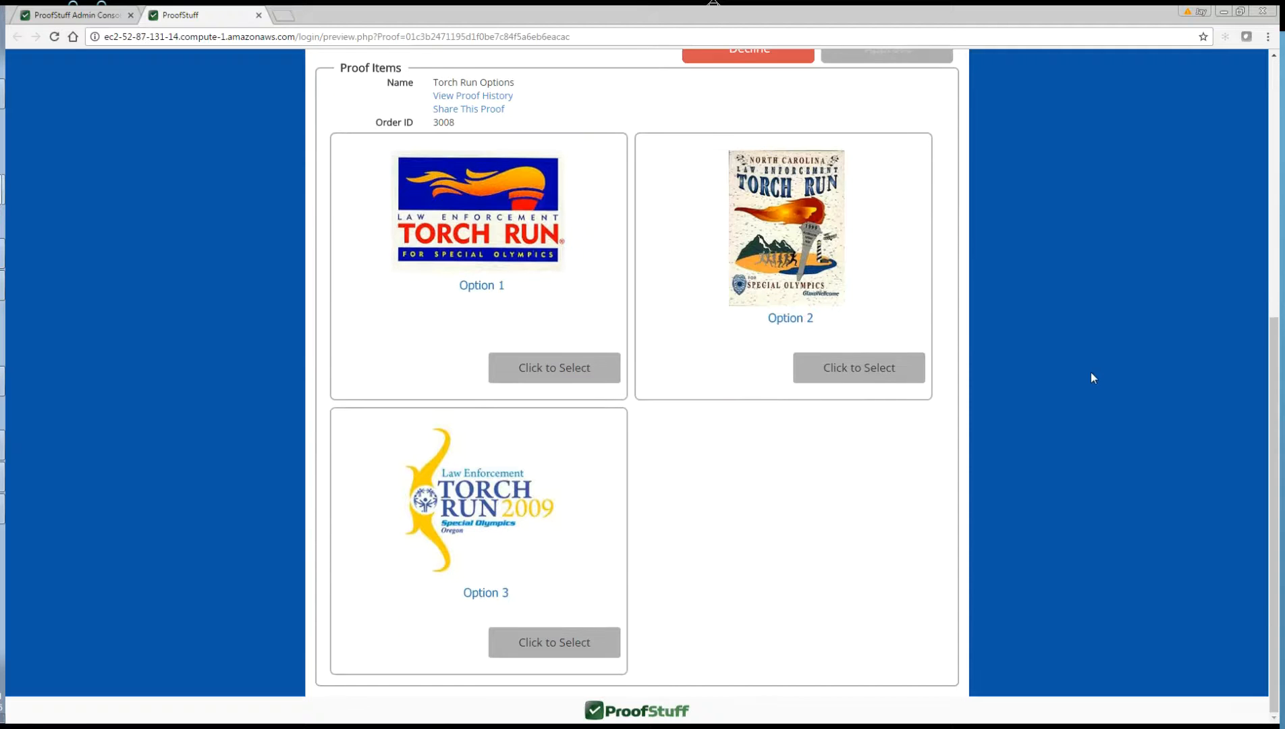
left_click(554, 370)
Step: Switch the selection from Option 1 to Option 2 and bring up its Approve form
scroll(1041, 277, "up", 1)
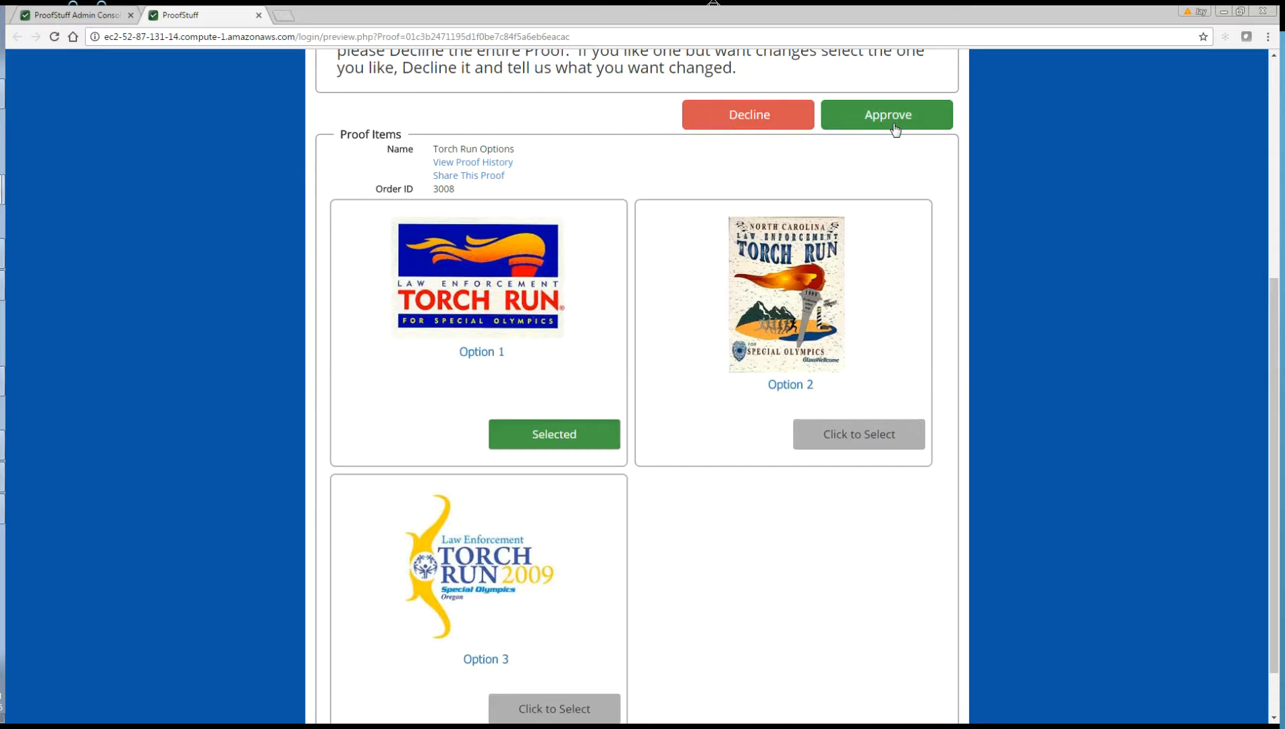
left_click(547, 440)
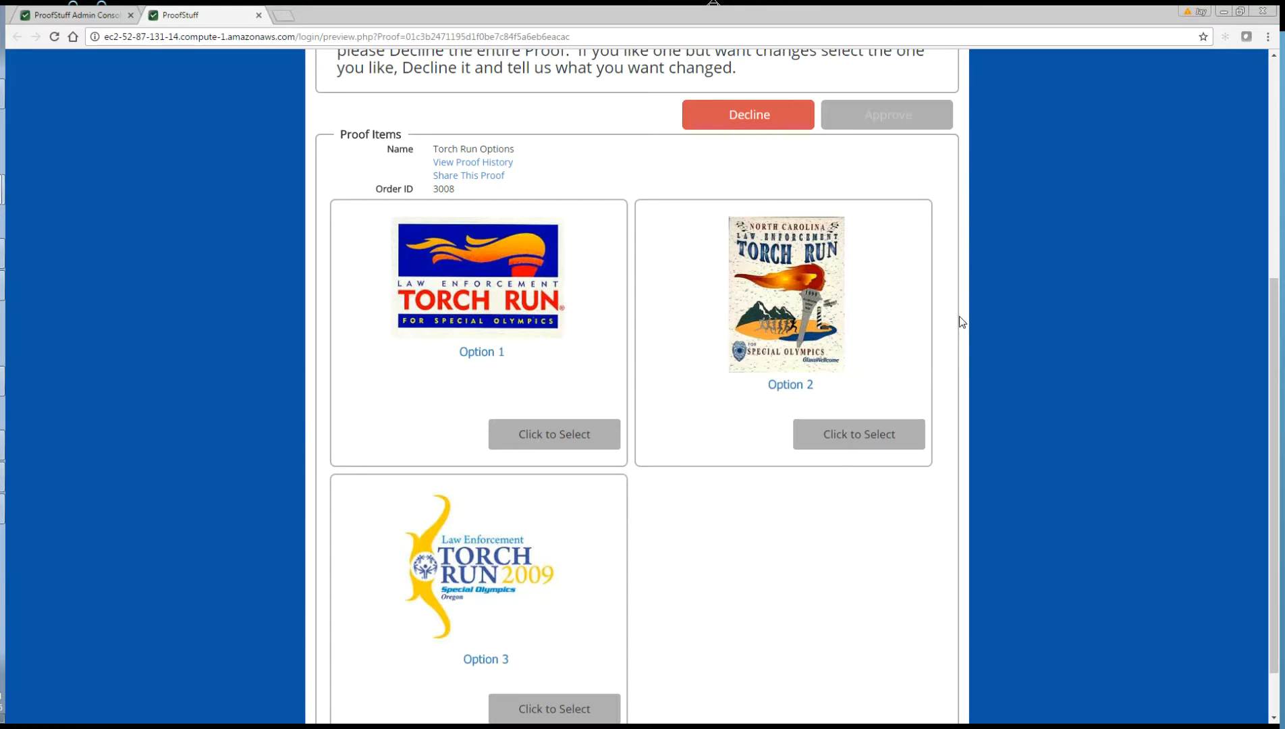
scroll(658, 601, "down", 1)
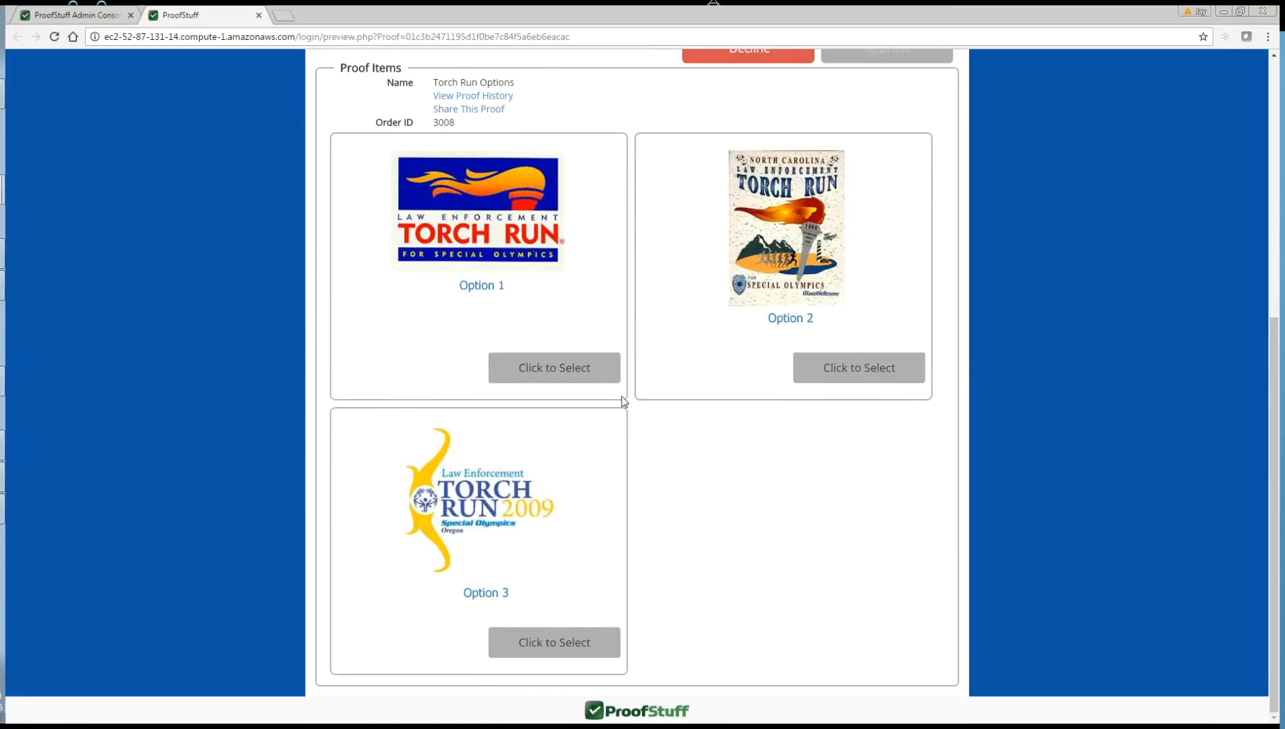
left_click(874, 373)
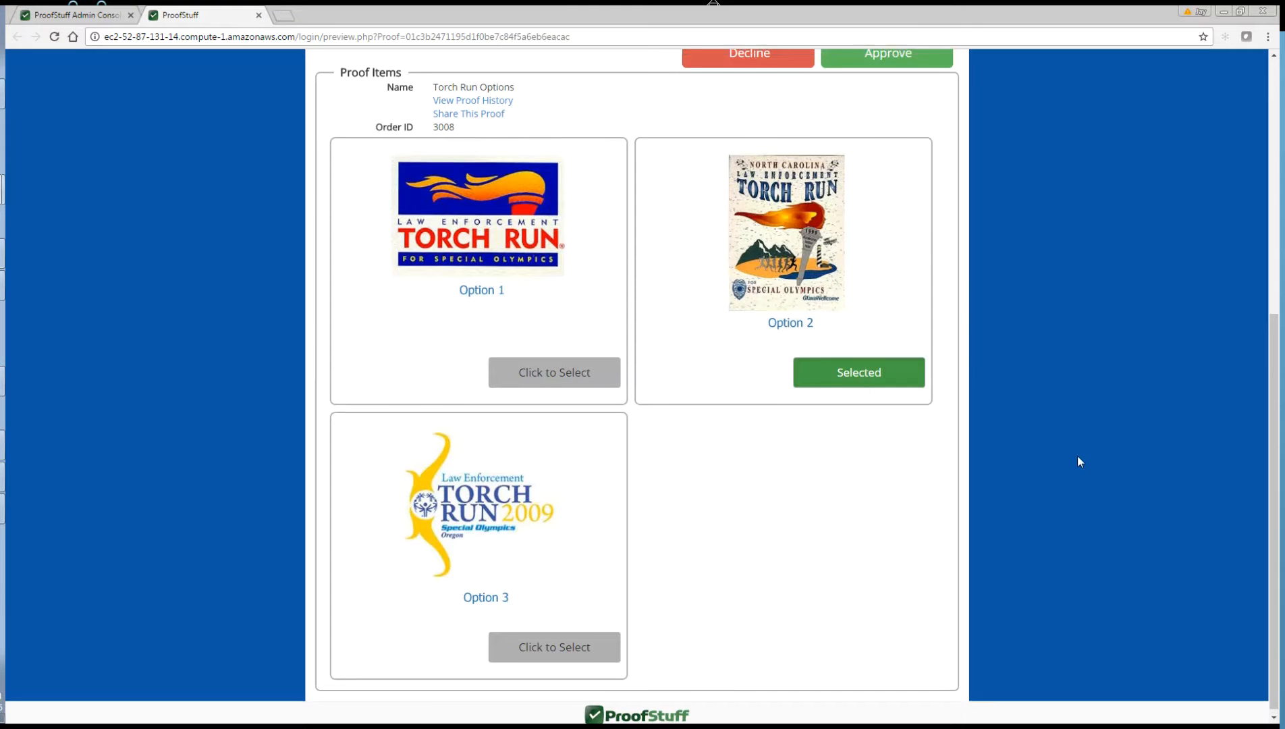
scroll(1026, 388, "up", 4)
left_click(922, 318)
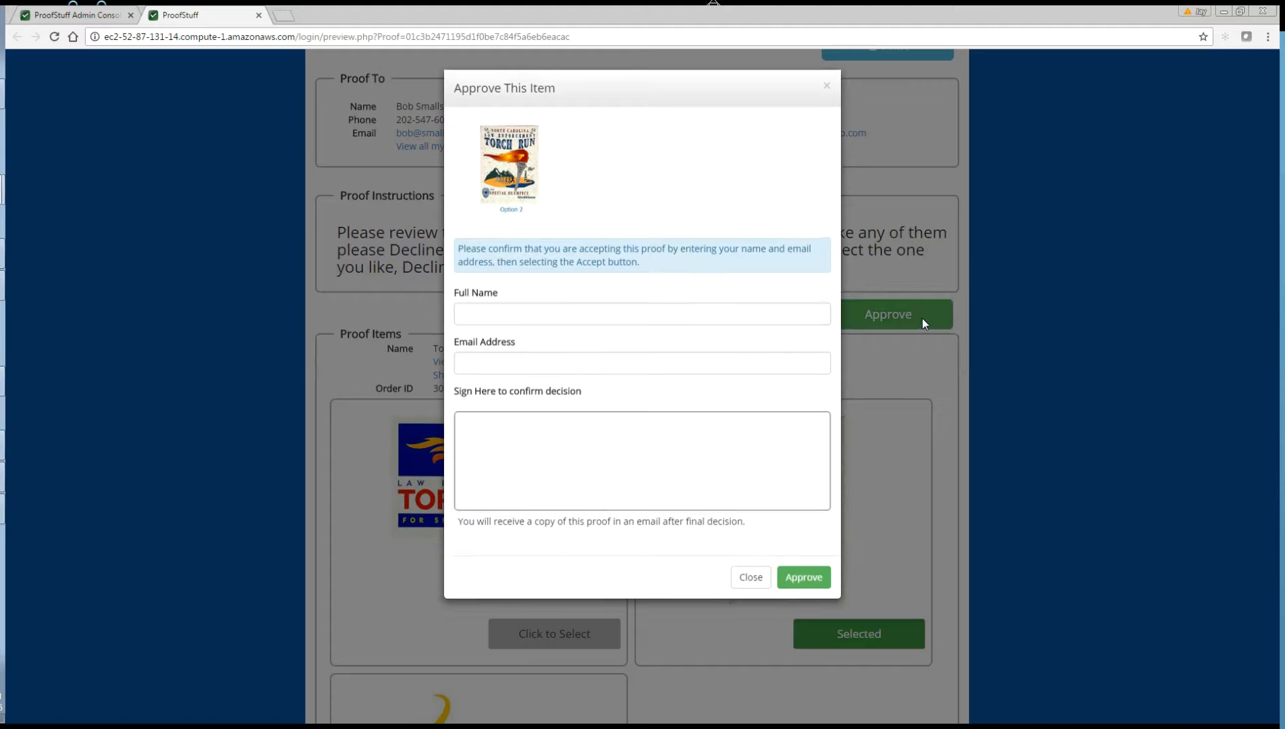
Step: Enter the customer's full name and e-mail address and sign the approval signature box
left_click(651, 314)
key("Tab")
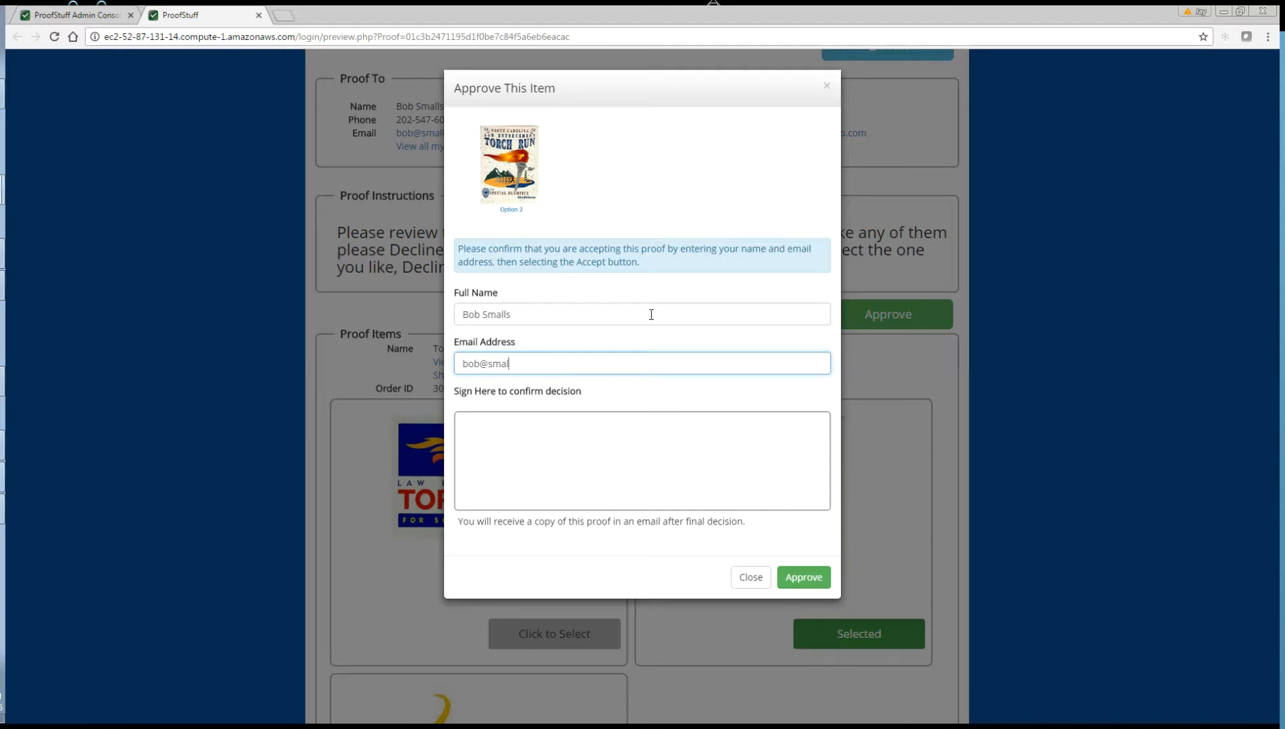
mouse_move(522, 452)
left_mouse_down()
mouse_move(669, 476)
mouse_move(756, 467)
left_mouse_up()
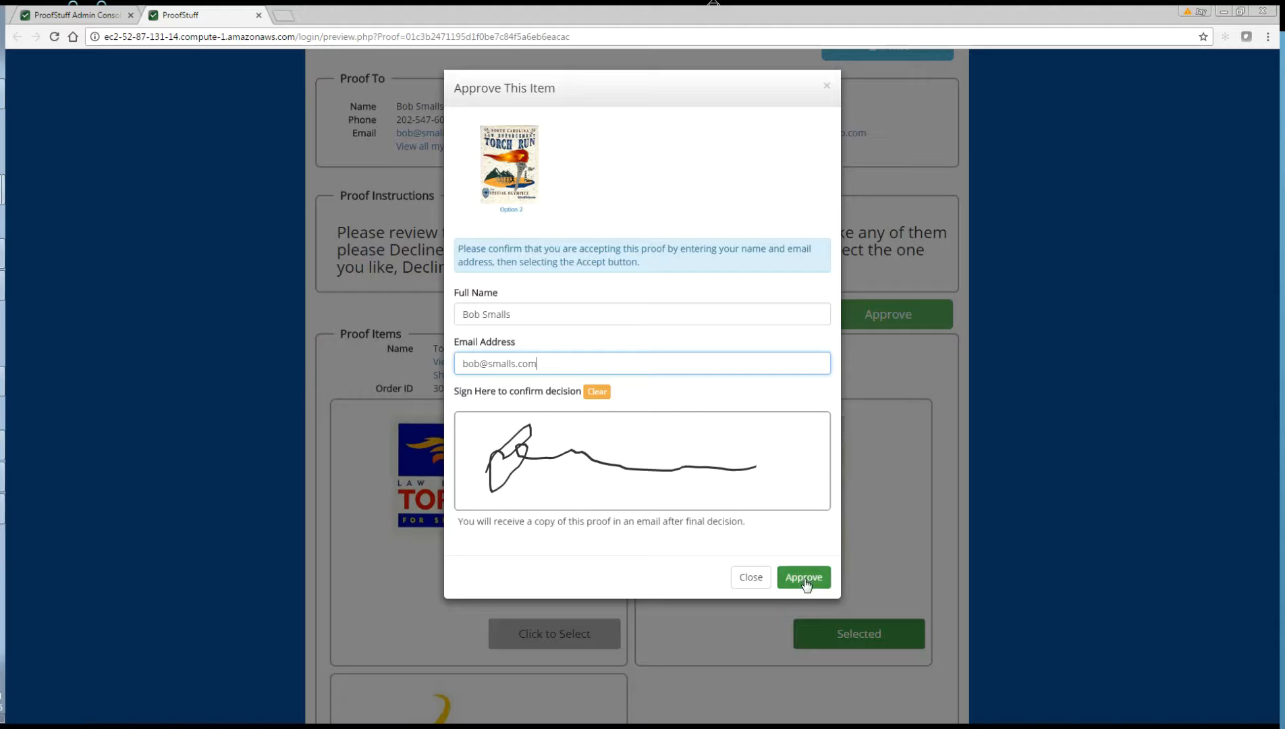
Step: Submit the Option 2 approval, dismiss the confirmation, and review the Approved/Declined results
left_click(804, 578)
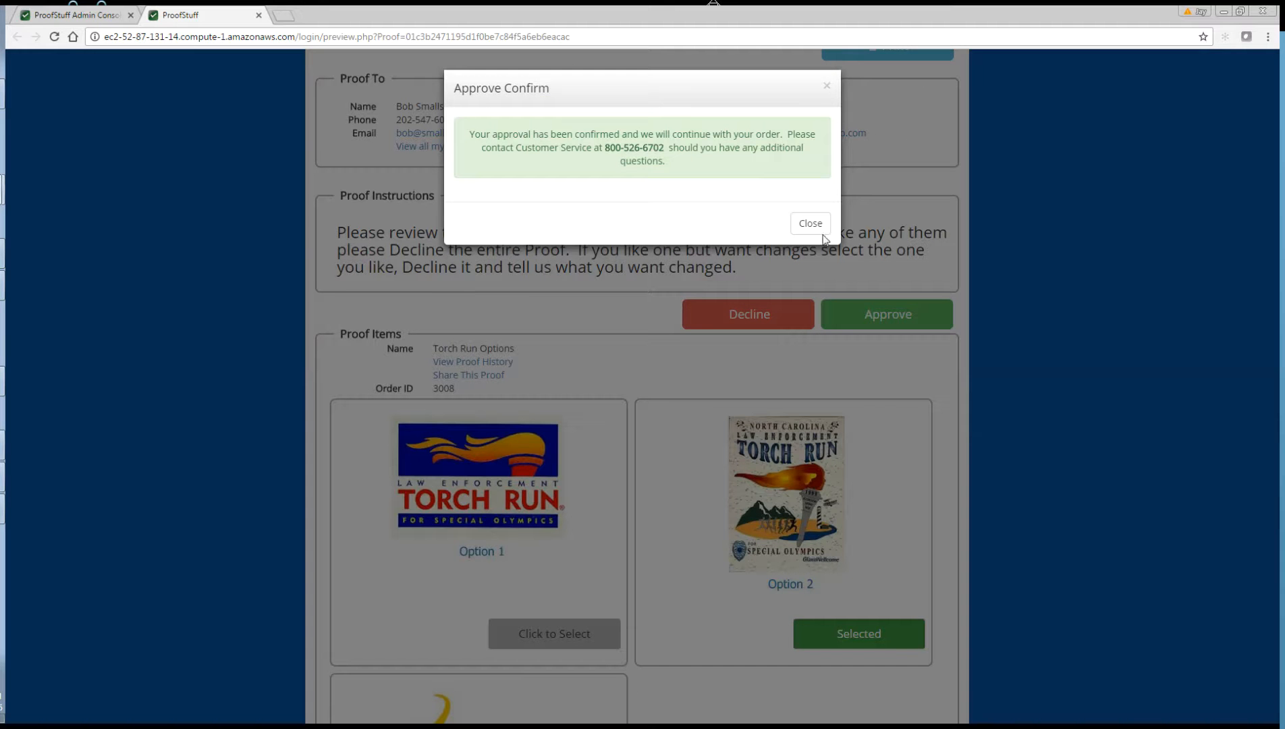
left_click(822, 231)
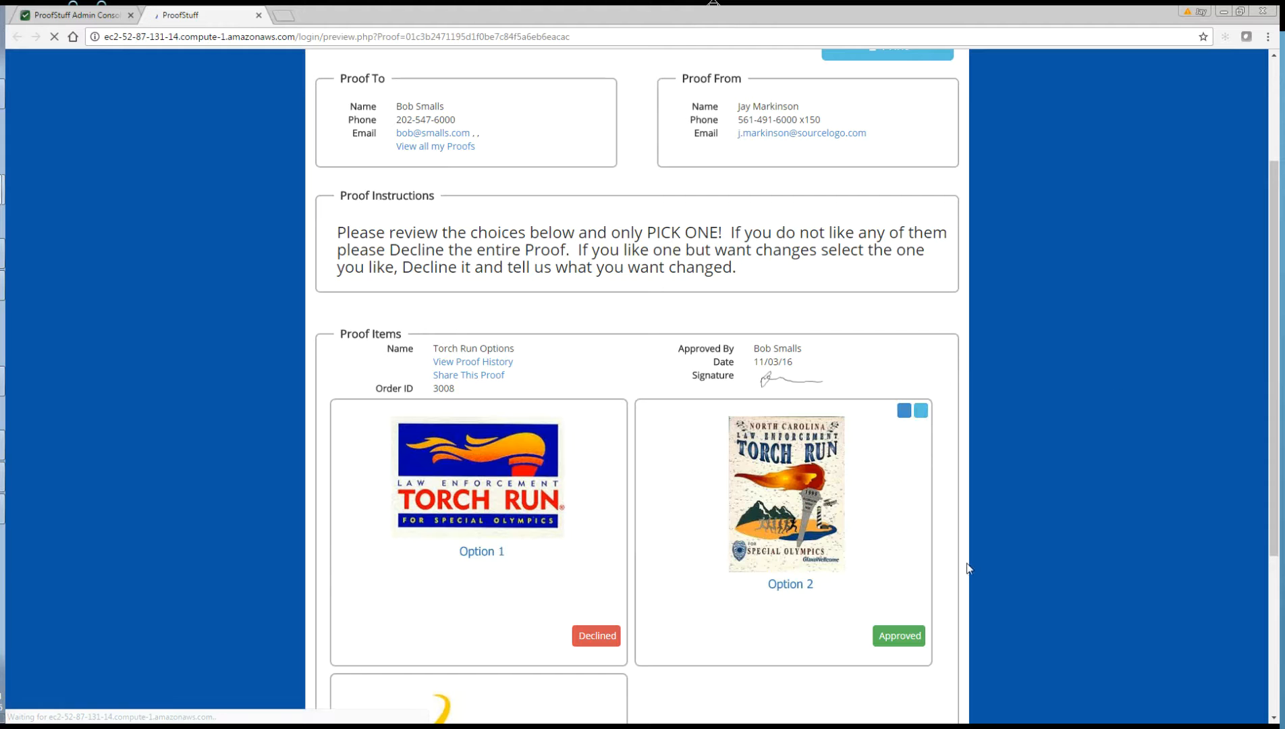
scroll(966, 565, "down", 4)
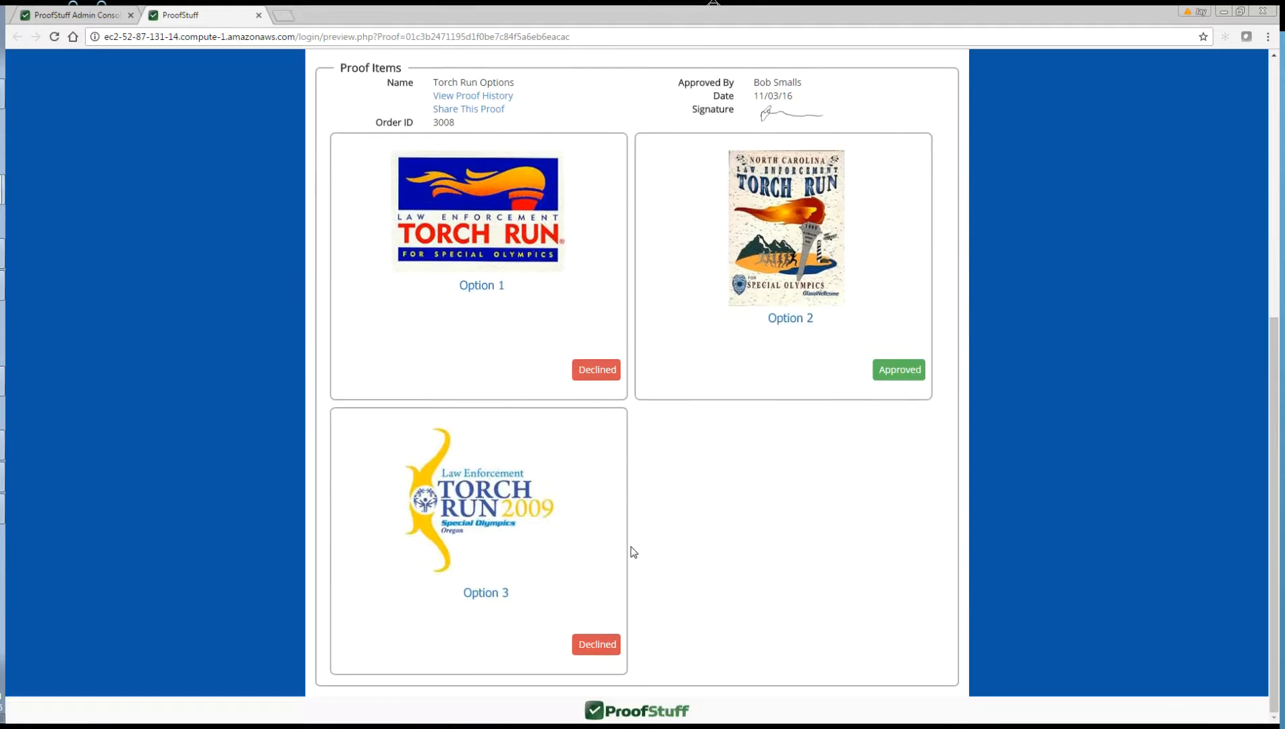
scroll(600, 499, "up", 3)
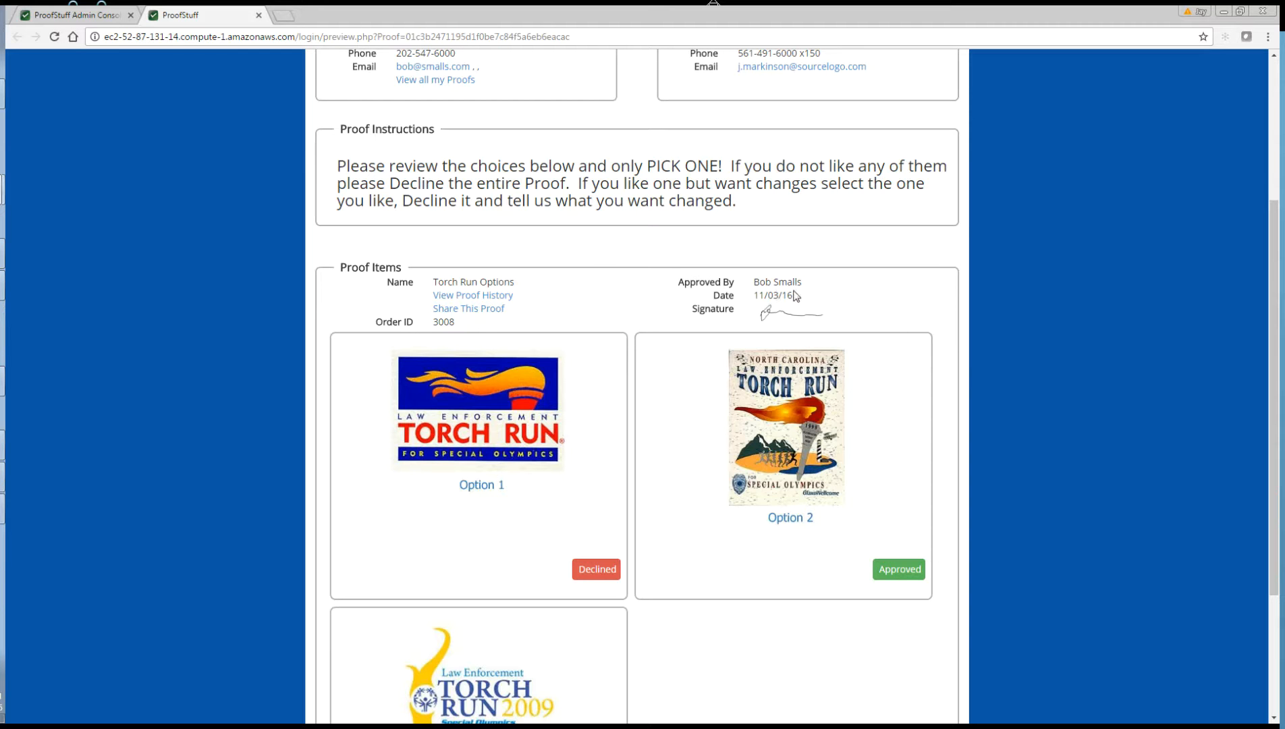
scroll(580, 334, "up", 4)
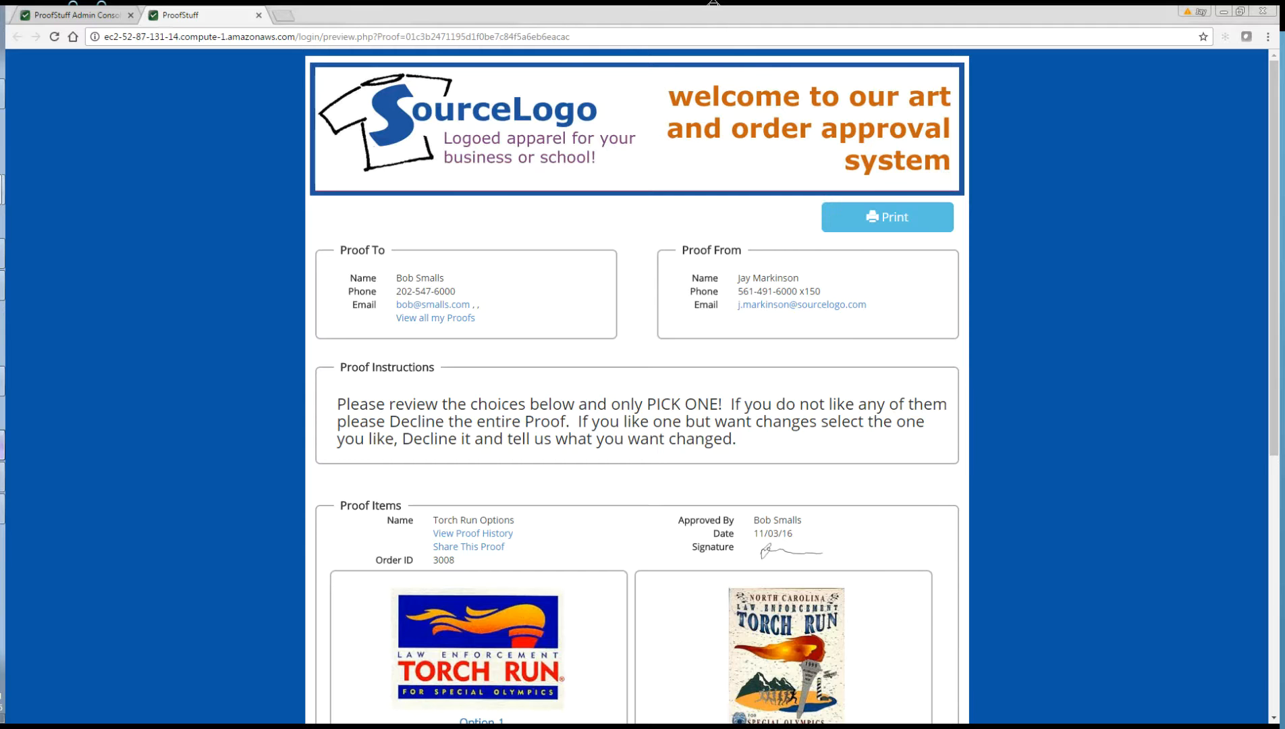
left_click(2, 446)
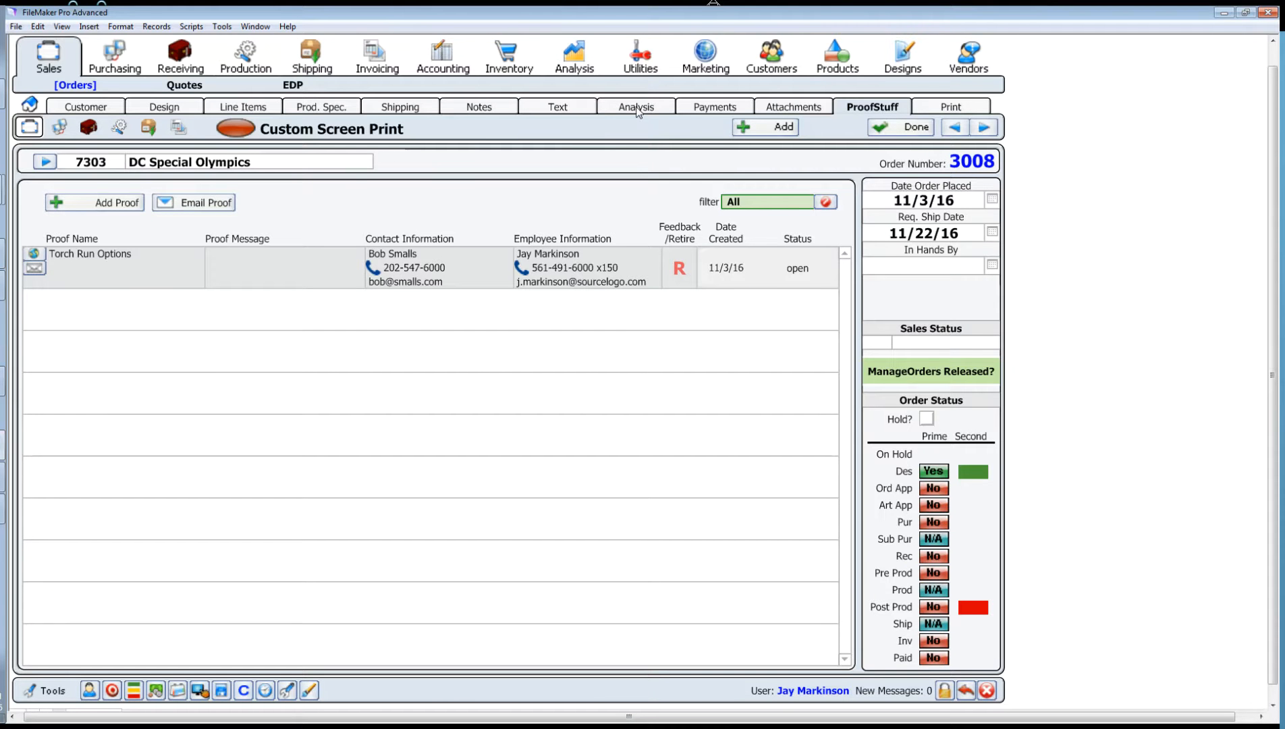
Step: Reopen order 3008's proof list, view the Torch Run Options customer feedback, then add a new proof
left_click(638, 110)
left_click(853, 110)
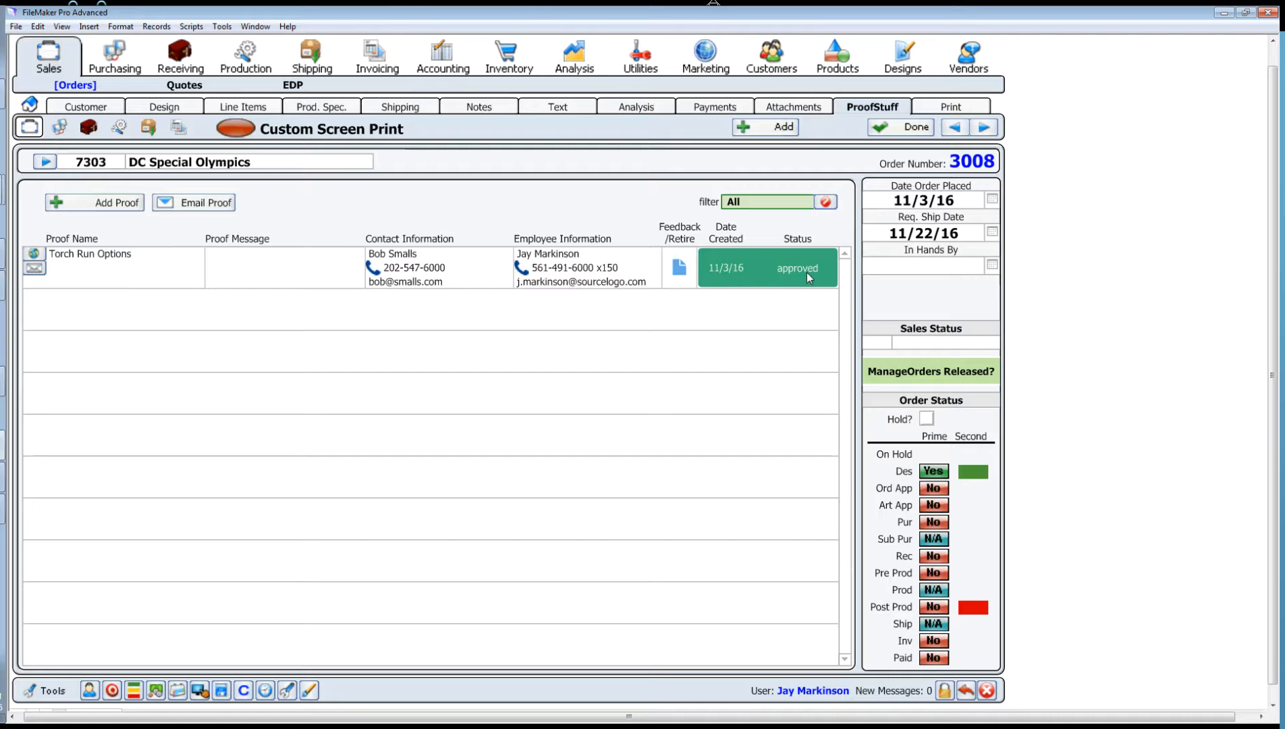
left_click(677, 276)
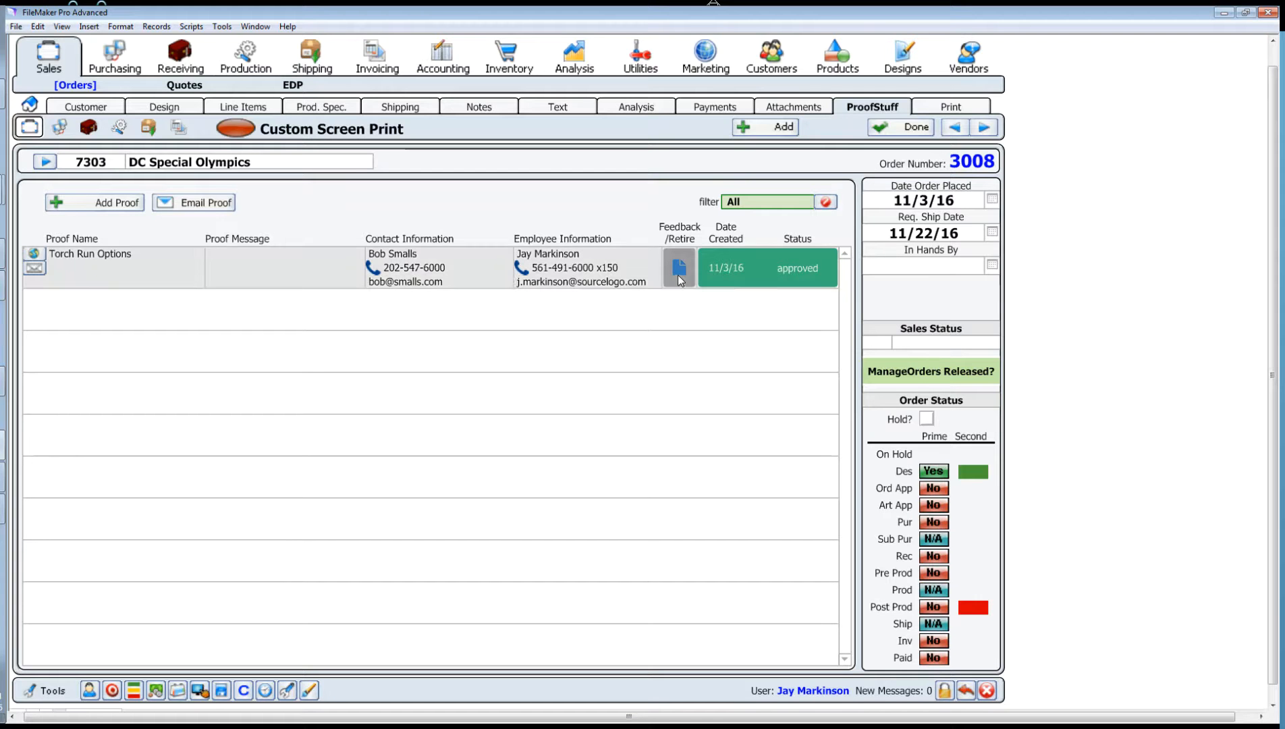
left_click(584, 214)
left_click(679, 267)
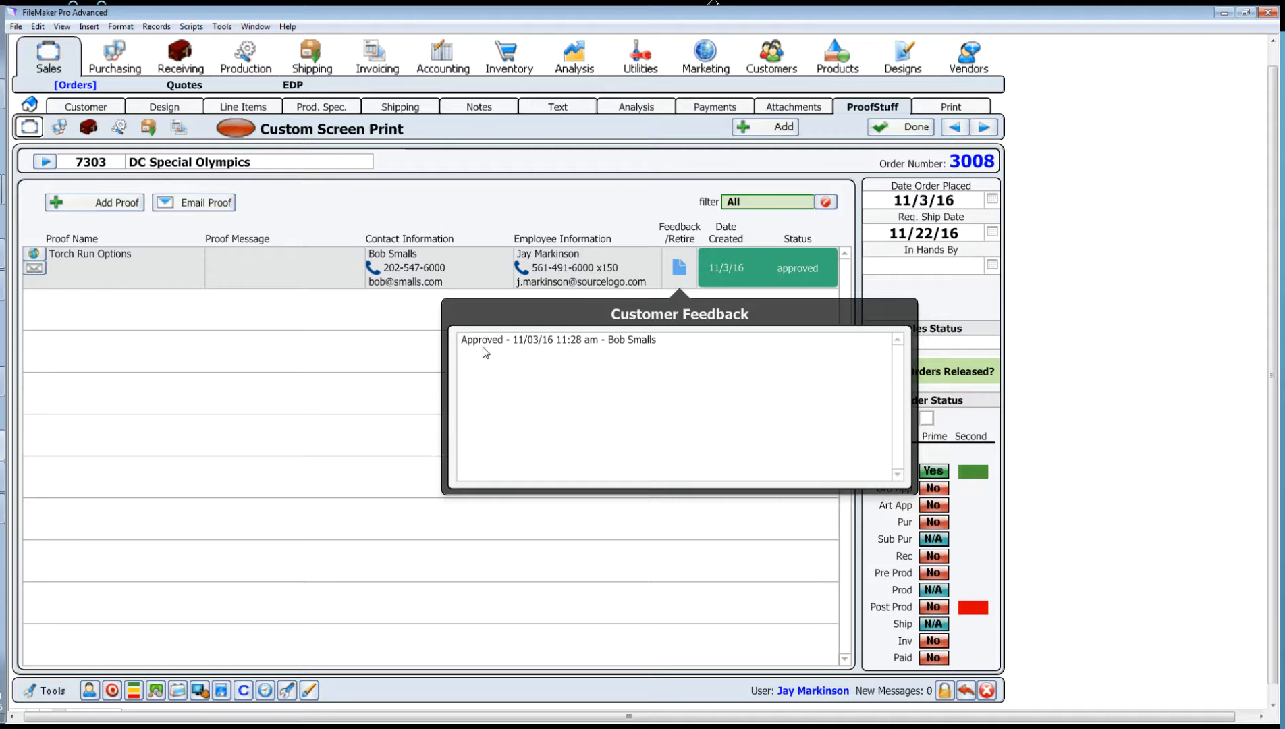
left_click(579, 203)
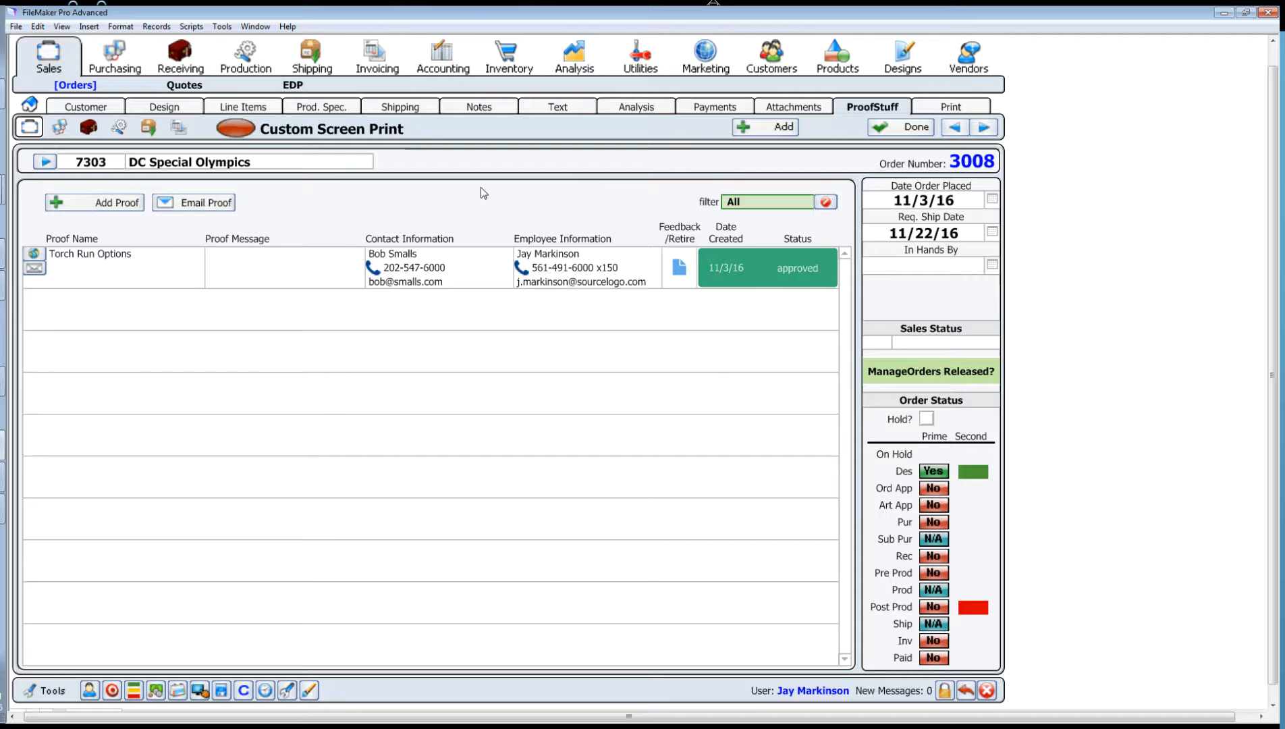
left_click(118, 204)
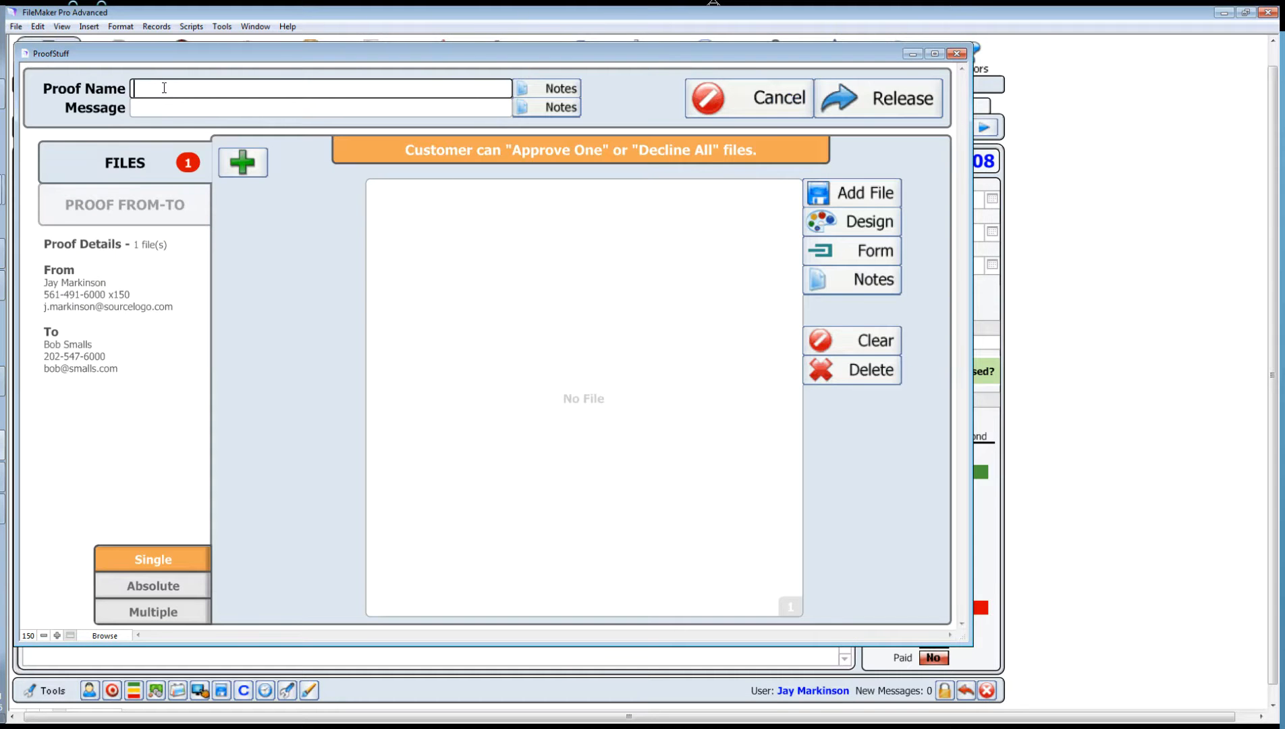
Step: Name the new proof 'Final Approval', set Absolute approval mode, and add a second file slot
type("Final Approval")
left_click(273, 229)
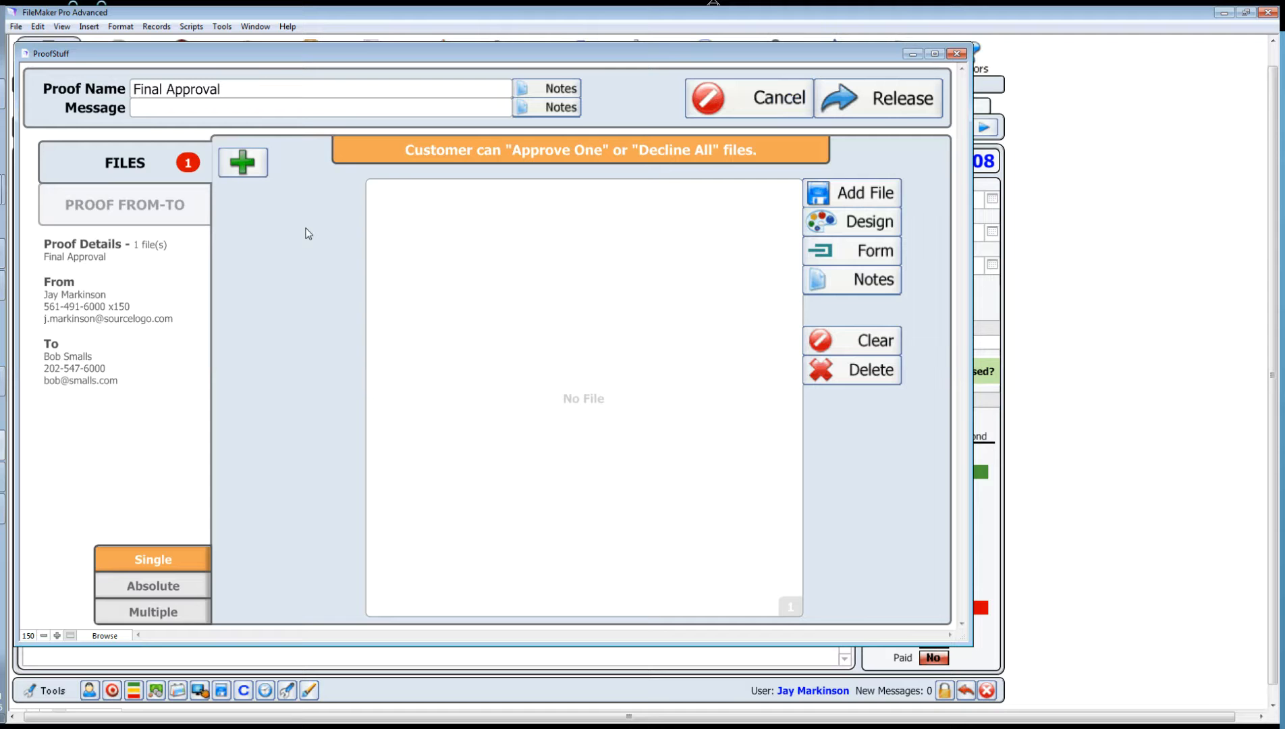
left_click(174, 591)
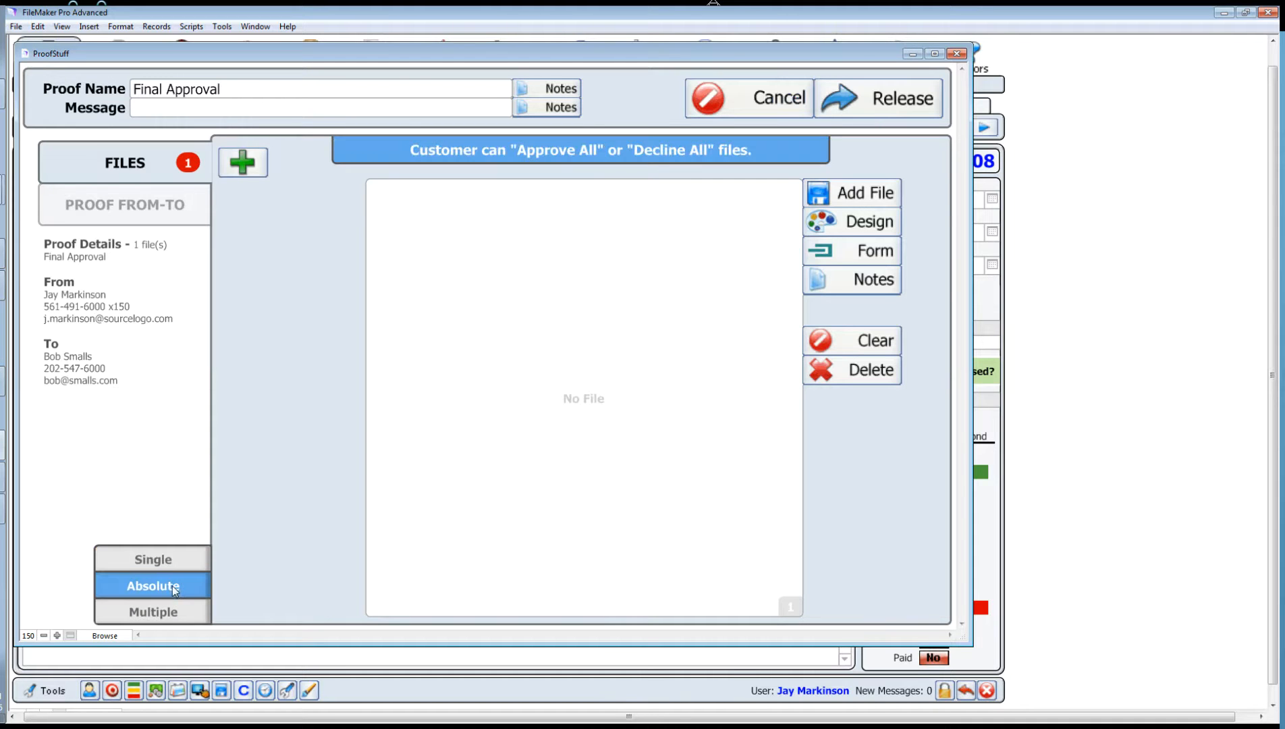
left_click(242, 162)
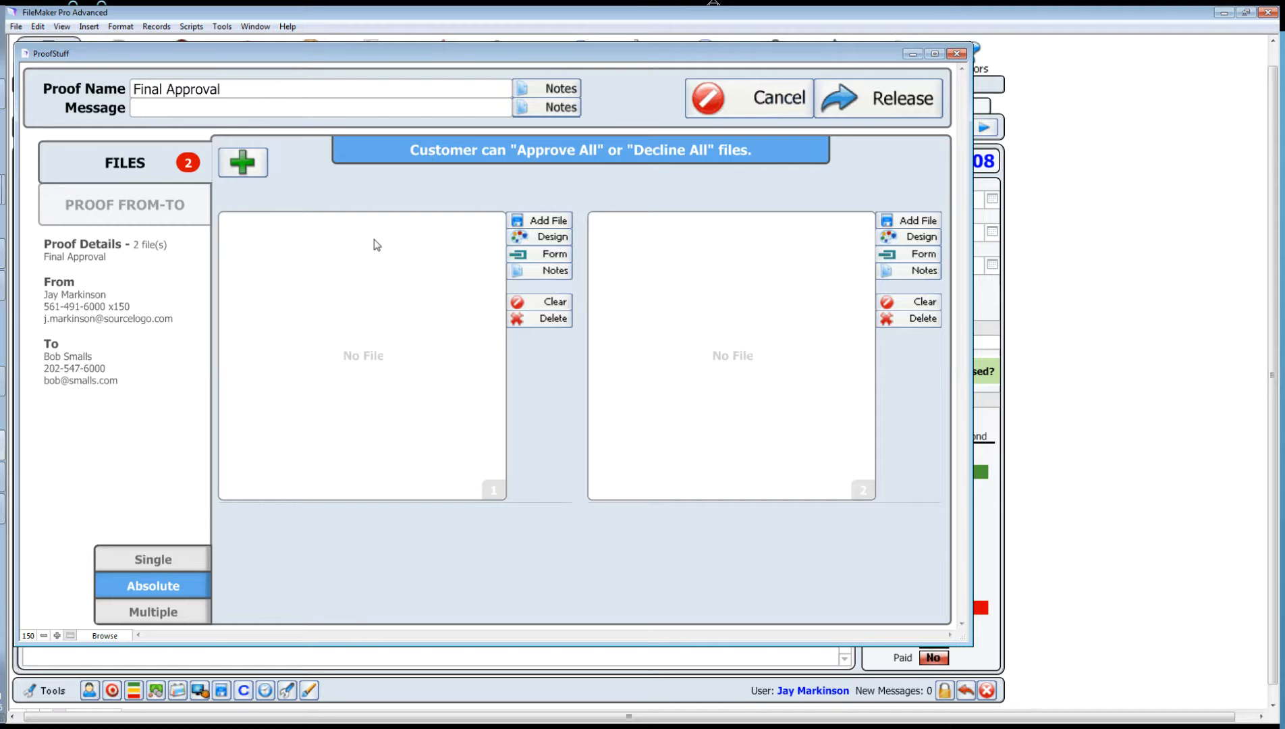
left_click(540, 221)
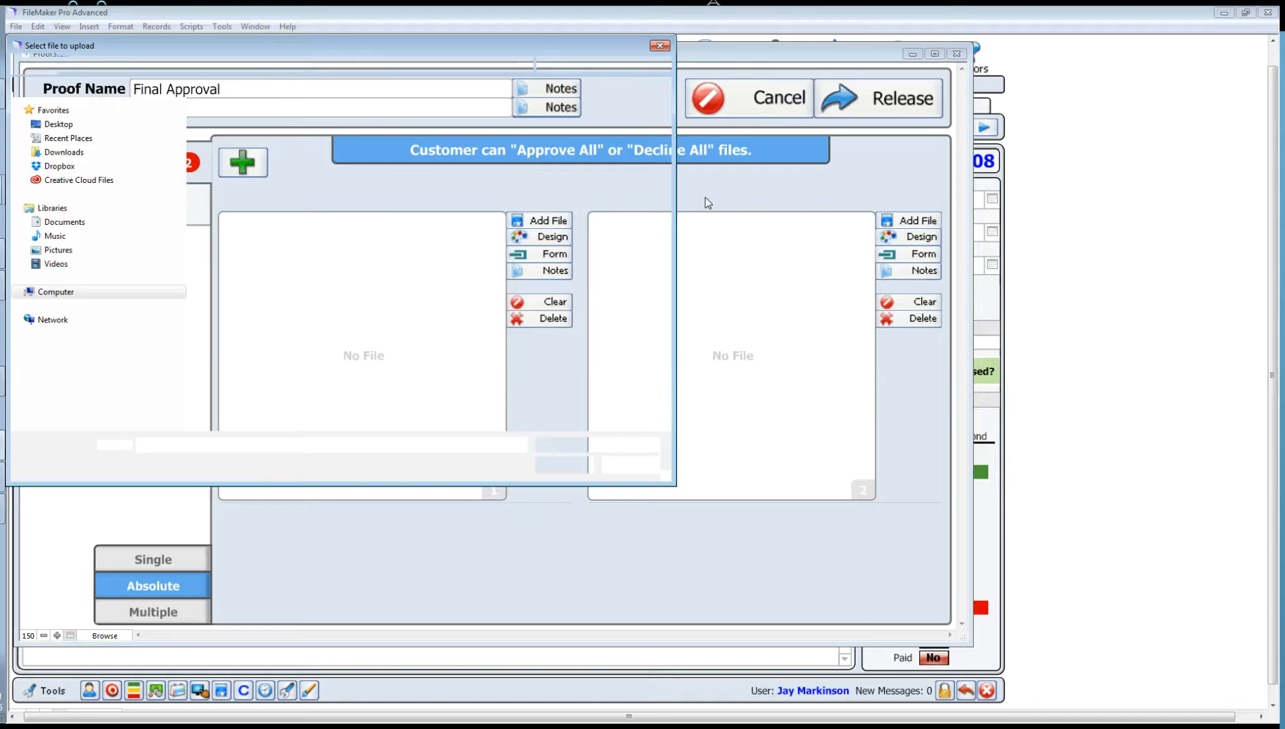
Step: Upload torch_02.jpg into the first slot and insert the Invoice order form into the second
left_click(490, 303)
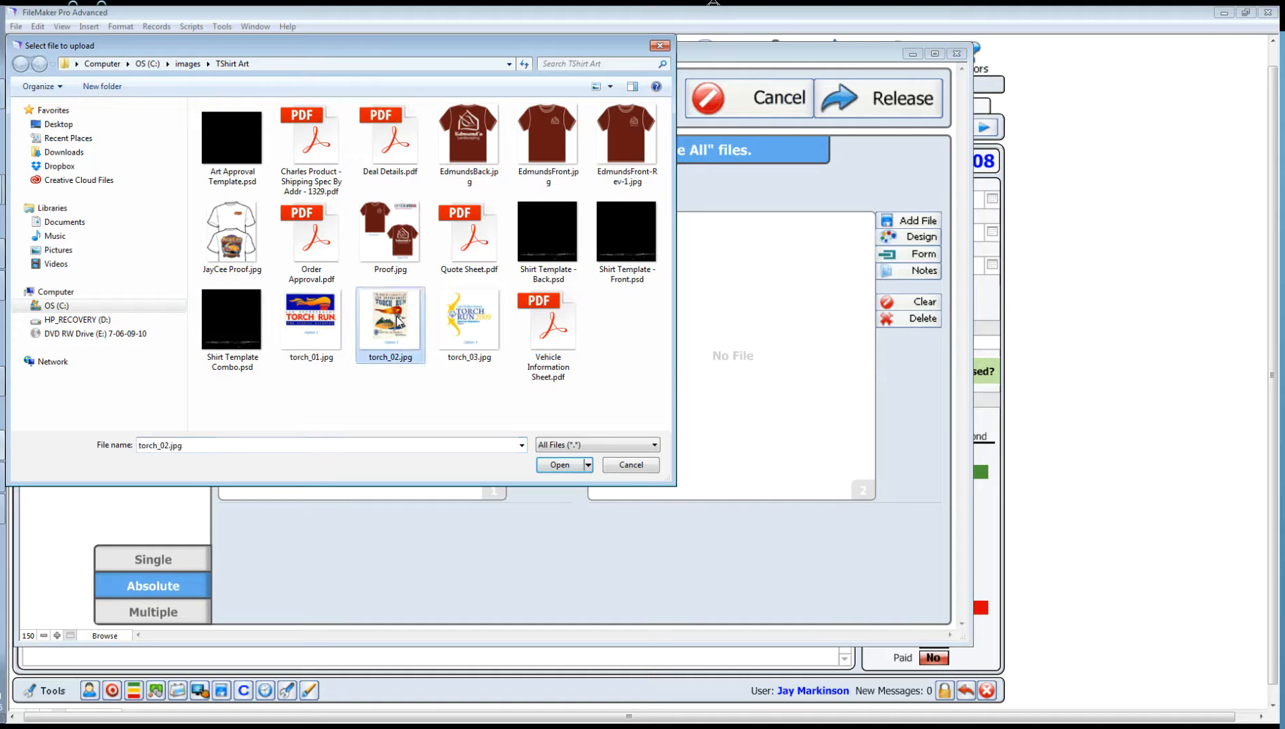
left_click(562, 465)
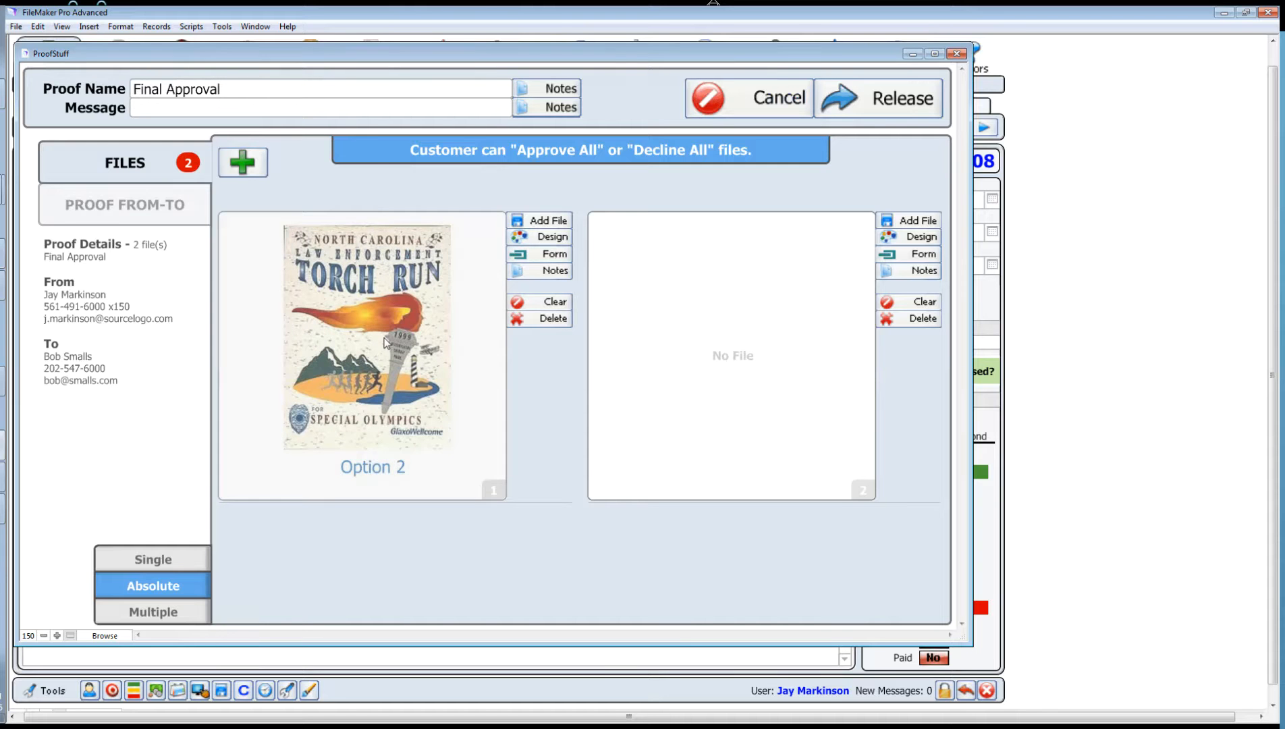
left_click(922, 255)
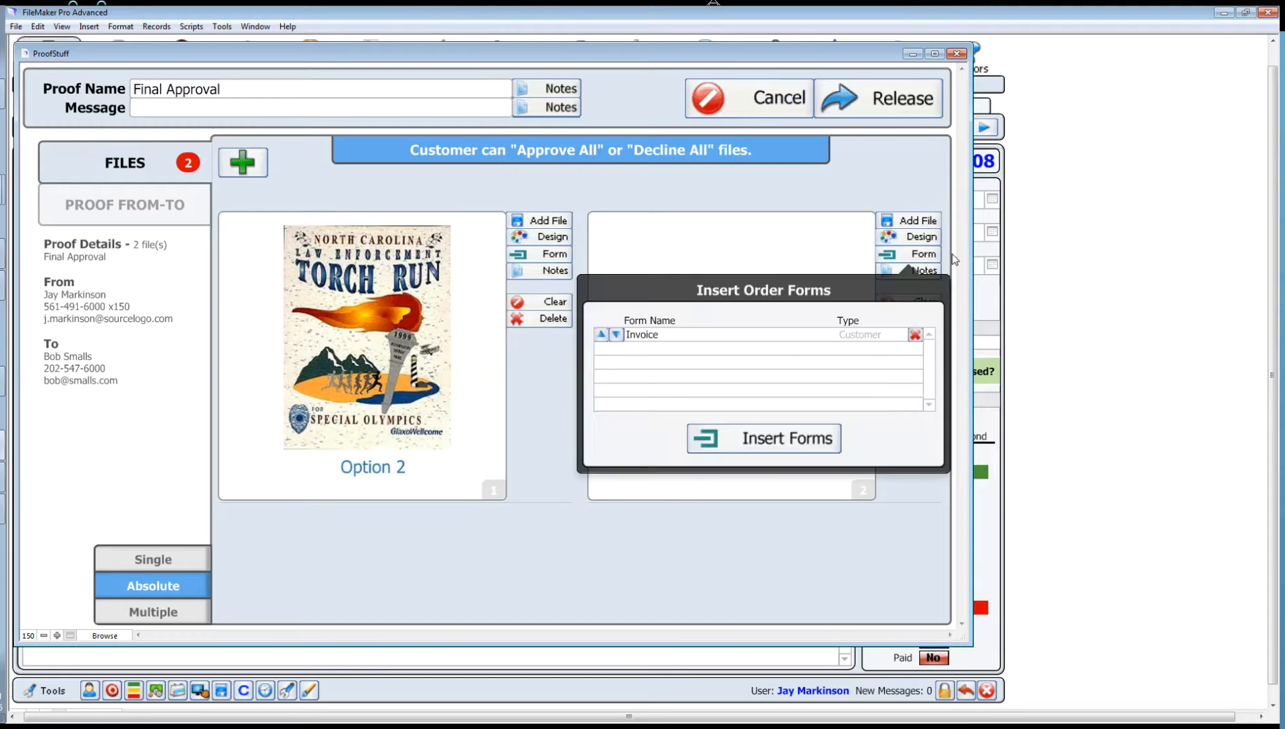
left_click(739, 435)
left_click(604, 370)
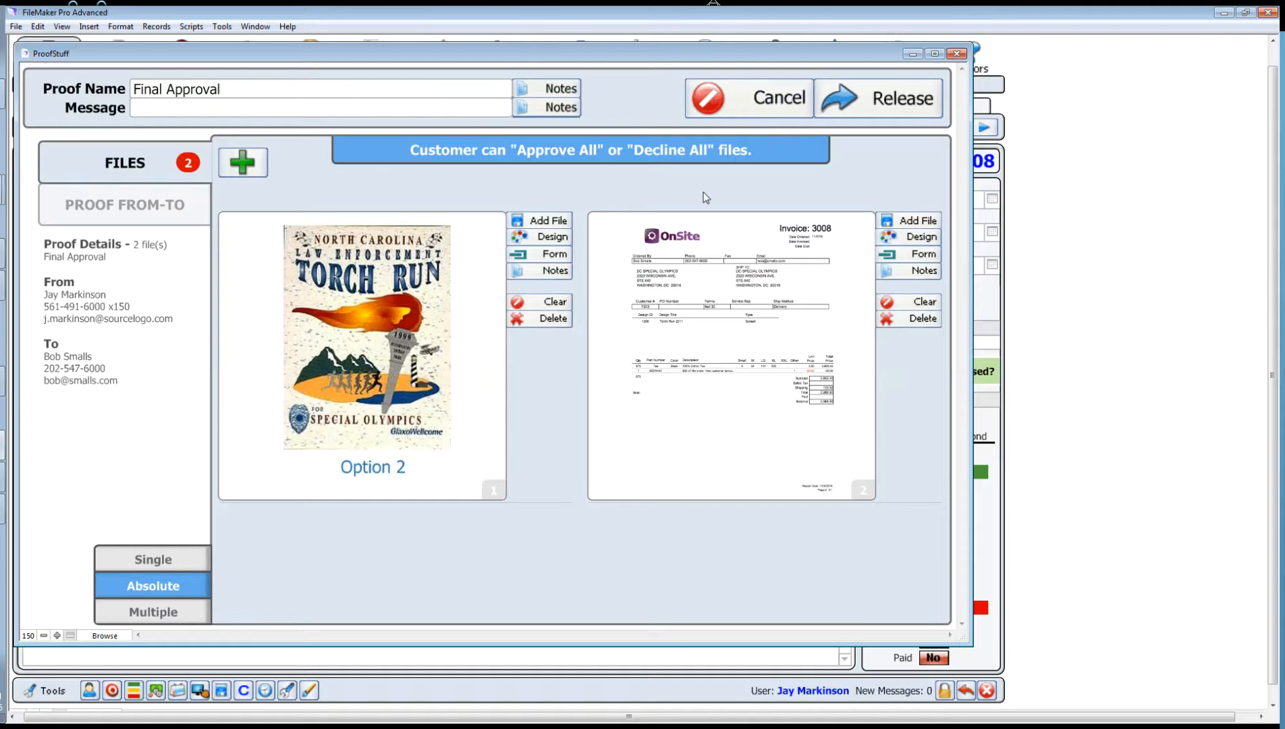
Step: Release the Final Approval proof, confirm the release, and send its proof e-mail immediately
left_click(880, 108)
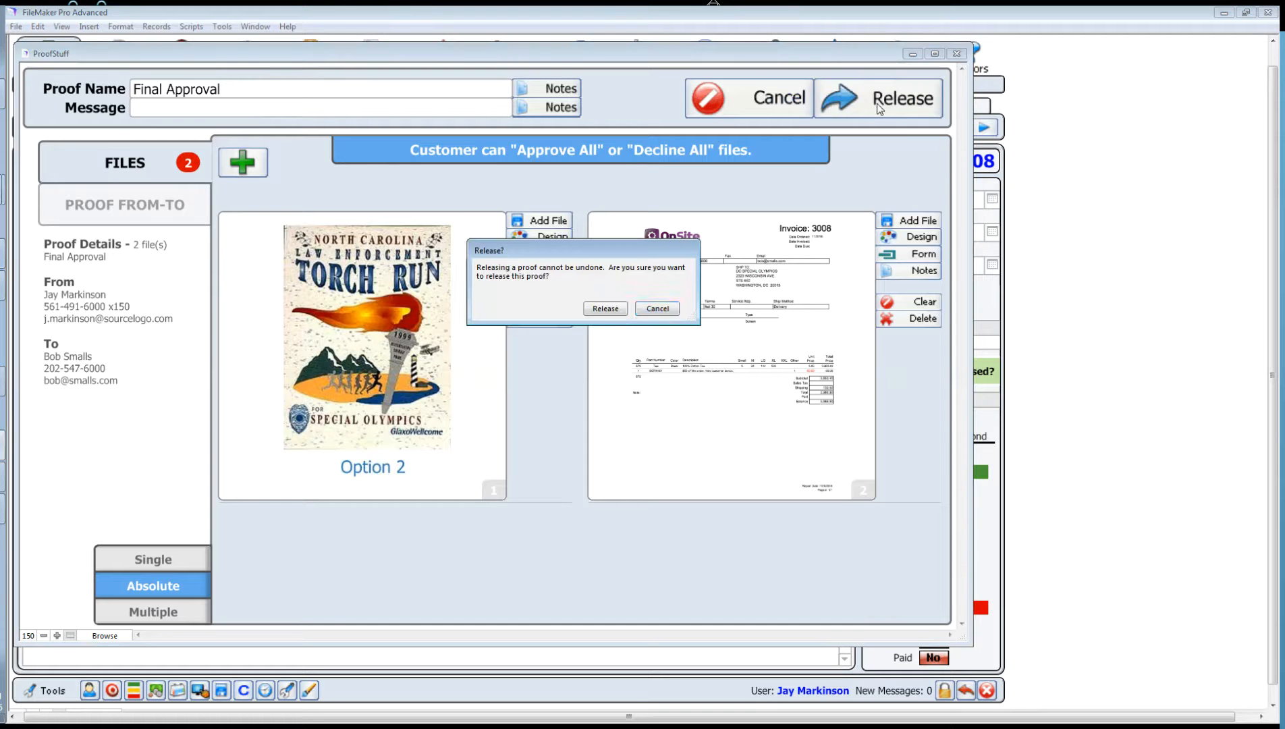
left_click(606, 308)
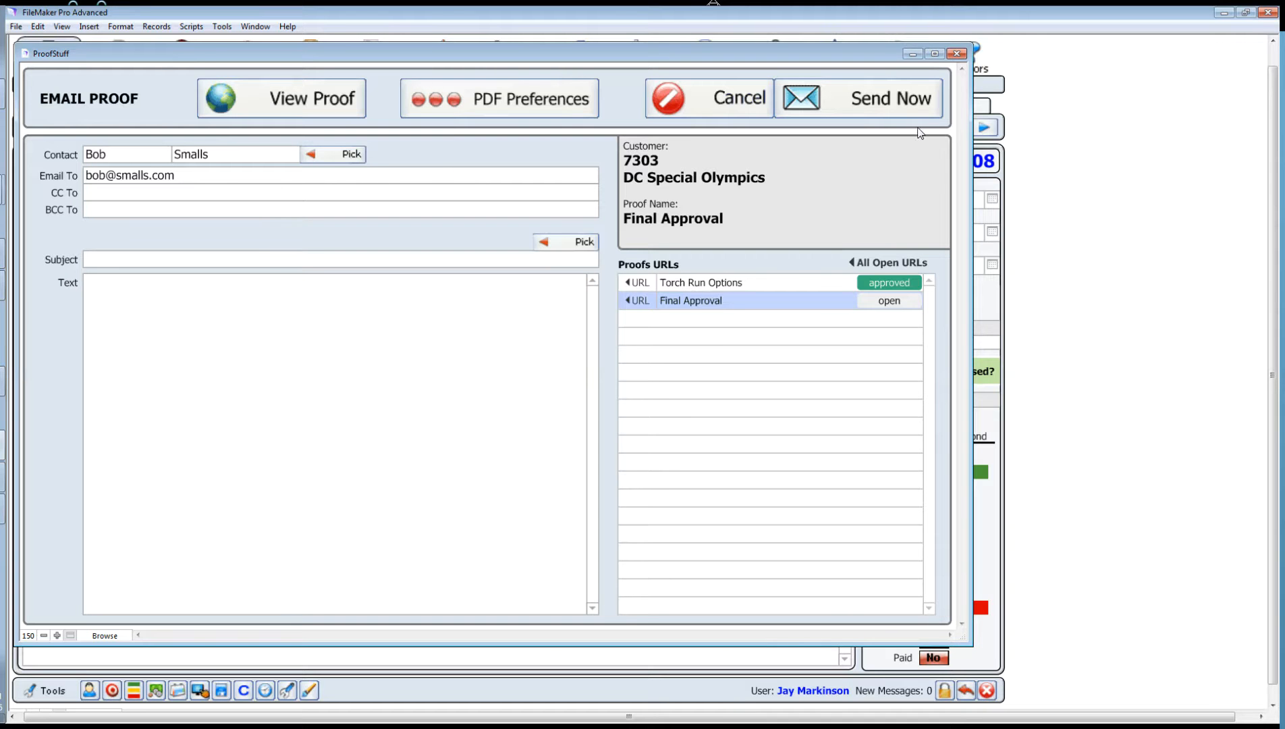
left_click(853, 113)
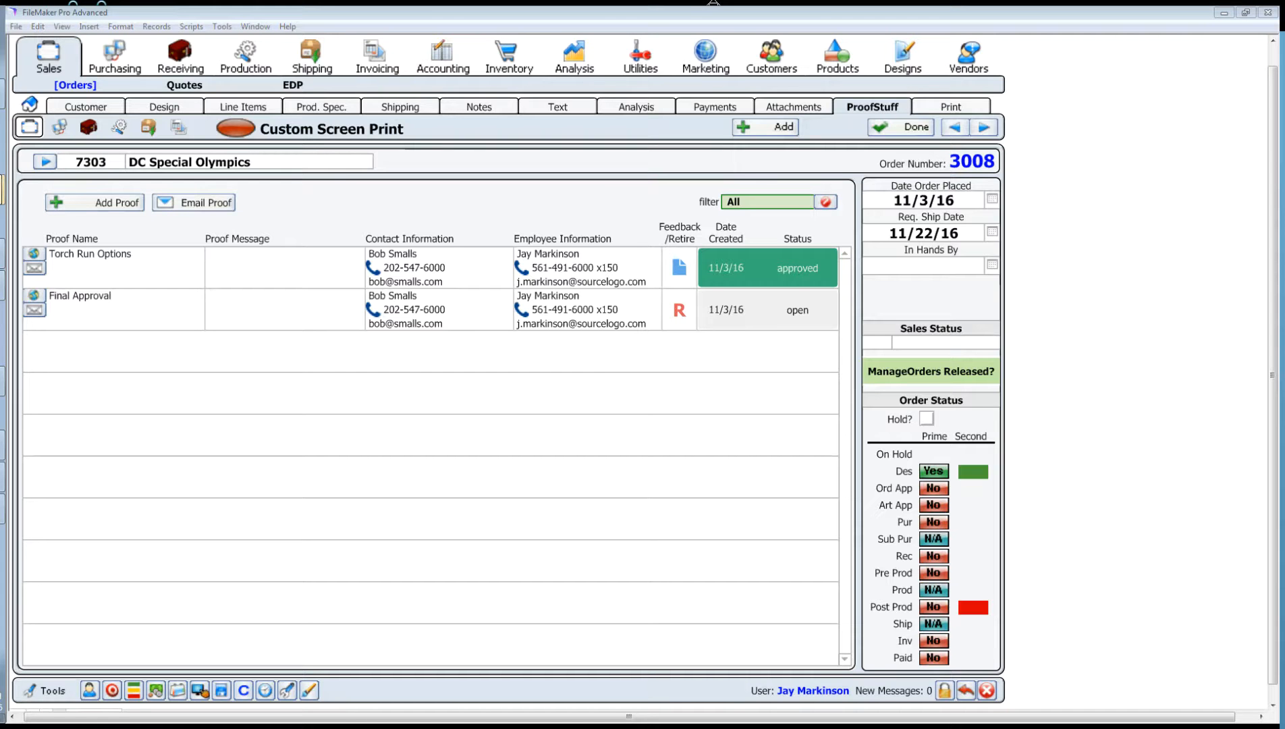
Step: In the browser, close the old Torch Run preview, list all open proofs, and choose Final Approval
left_click(2, 190)
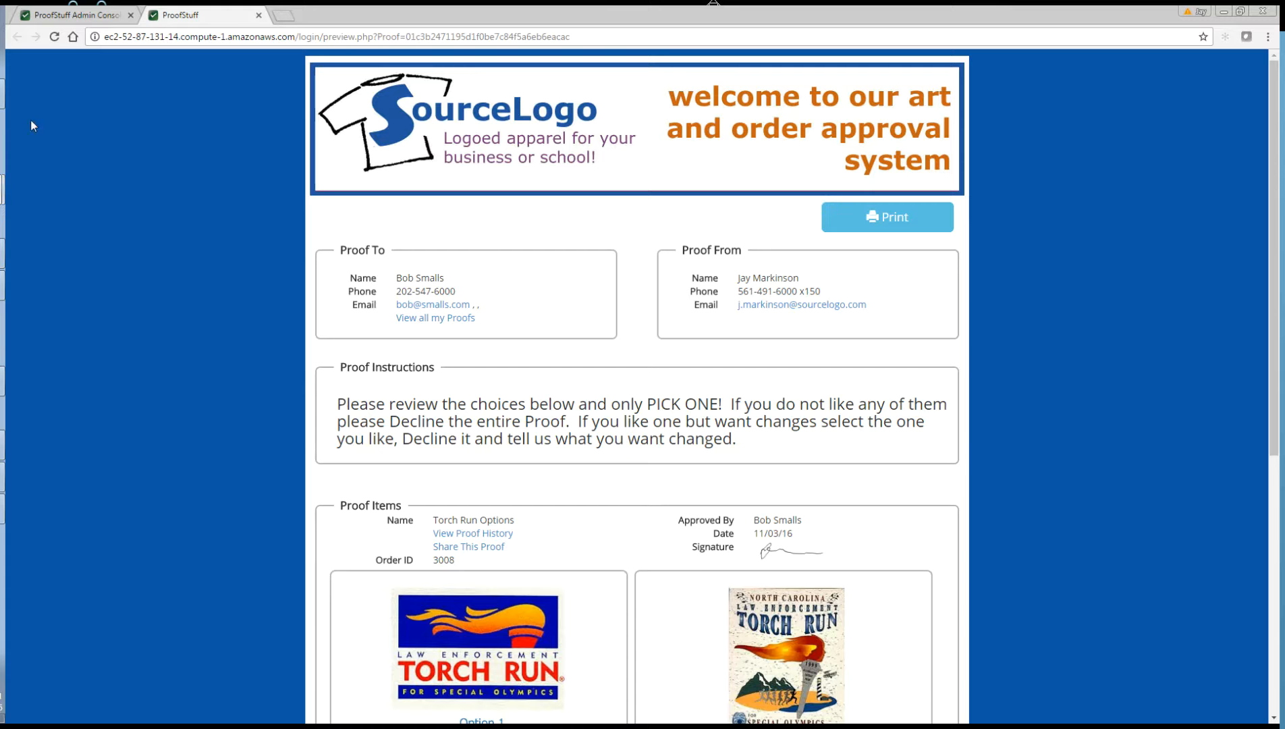
left_click(259, 15)
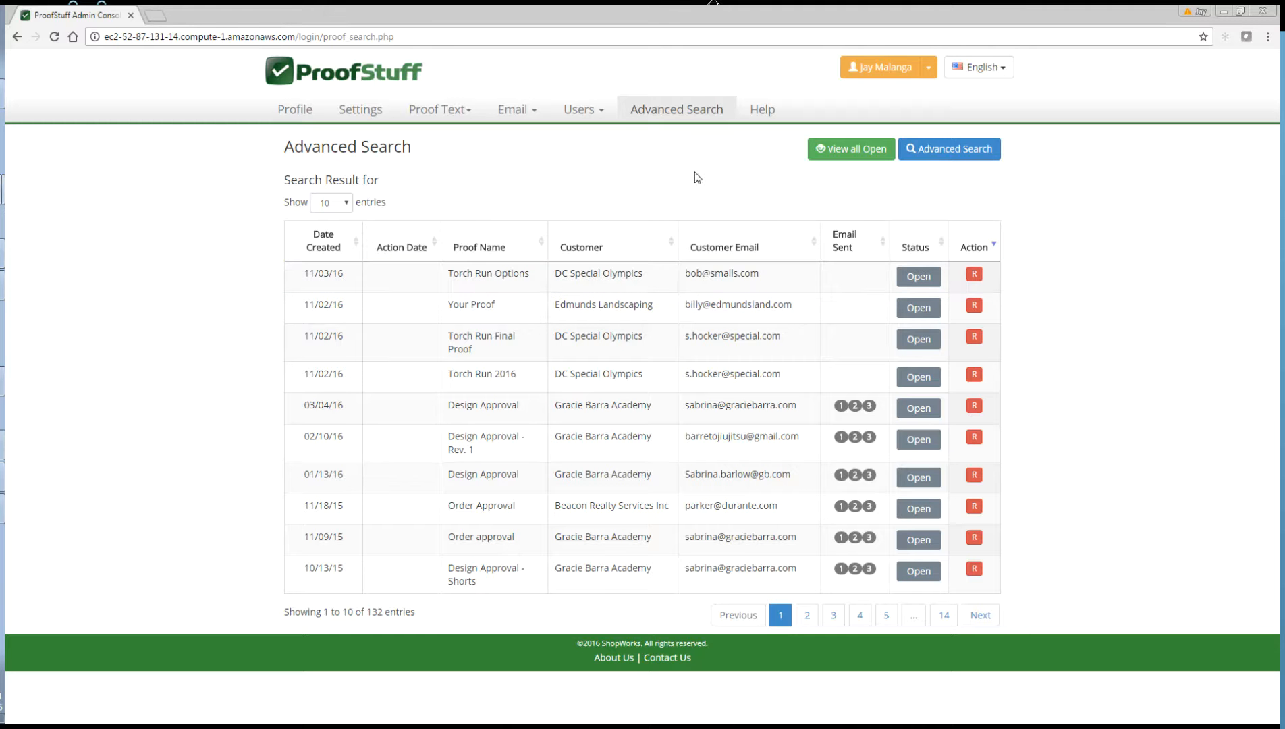
left_click(851, 157)
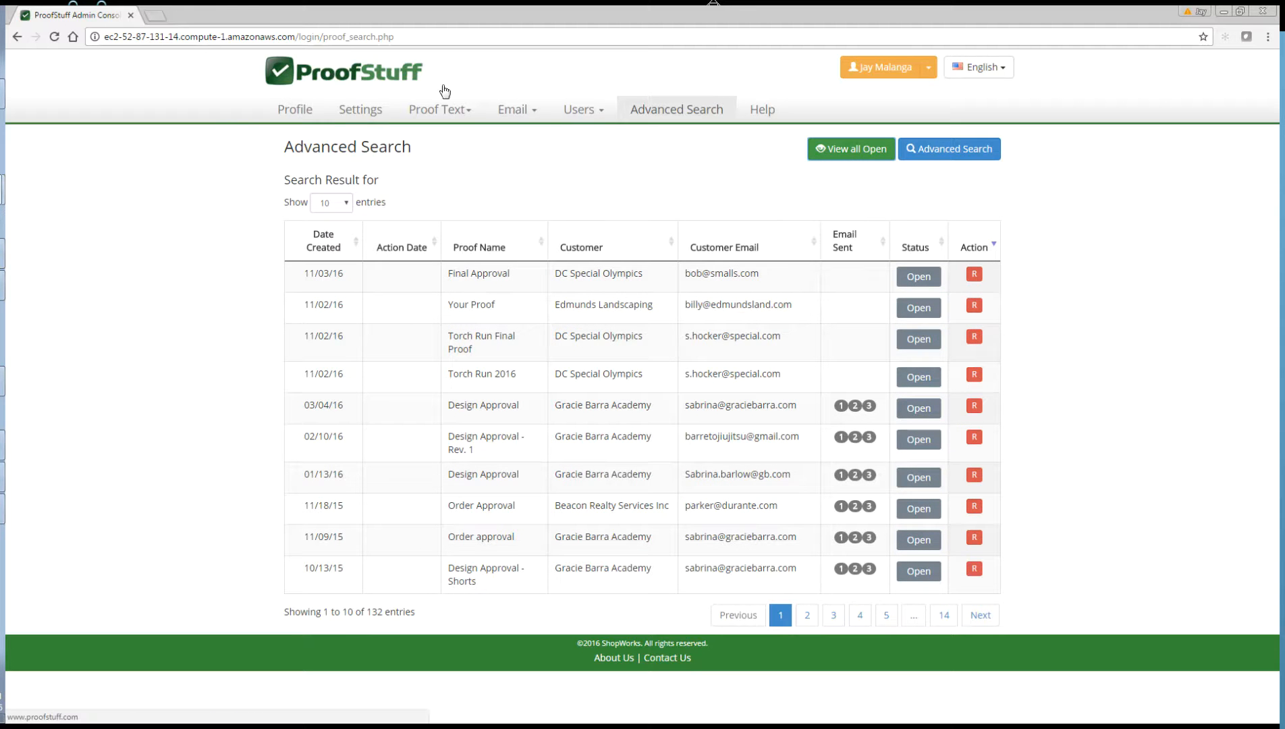
left_click(499, 277)
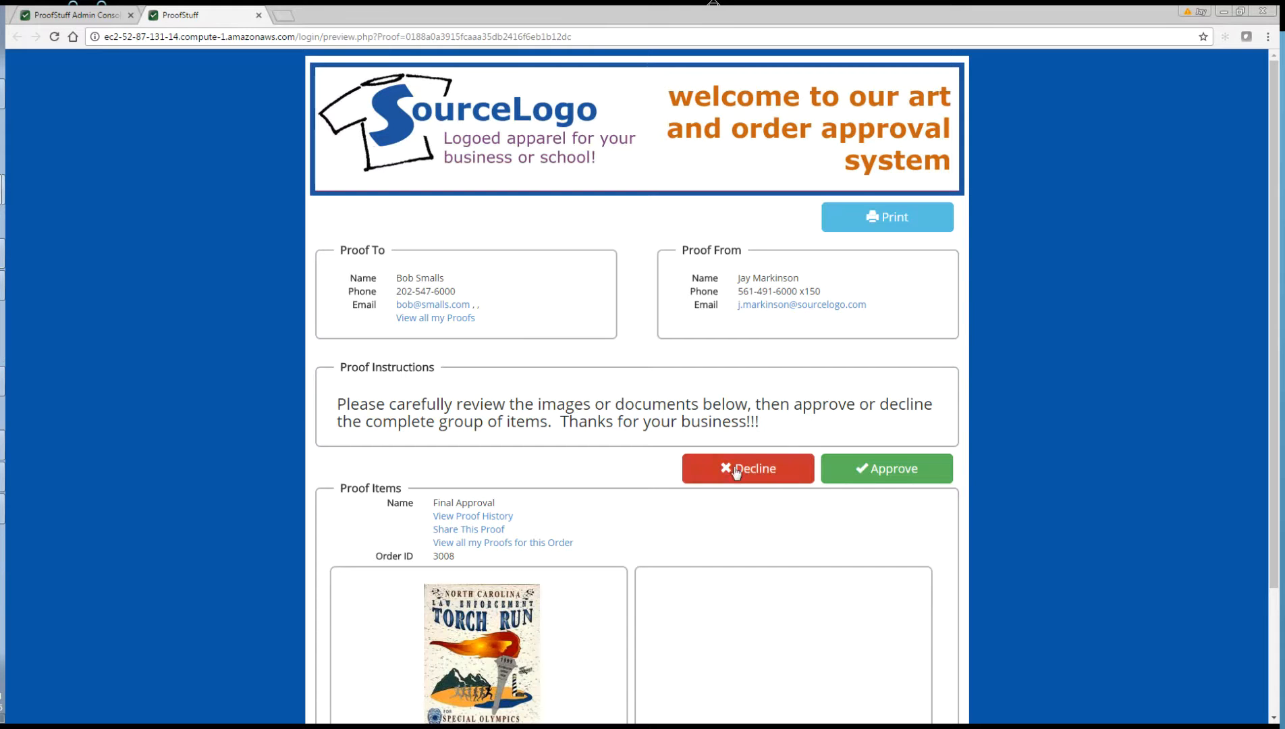
Step: View the attached invoice PDF full size, then close its viewer and return to the proof
scroll(1084, 412, "down", 3)
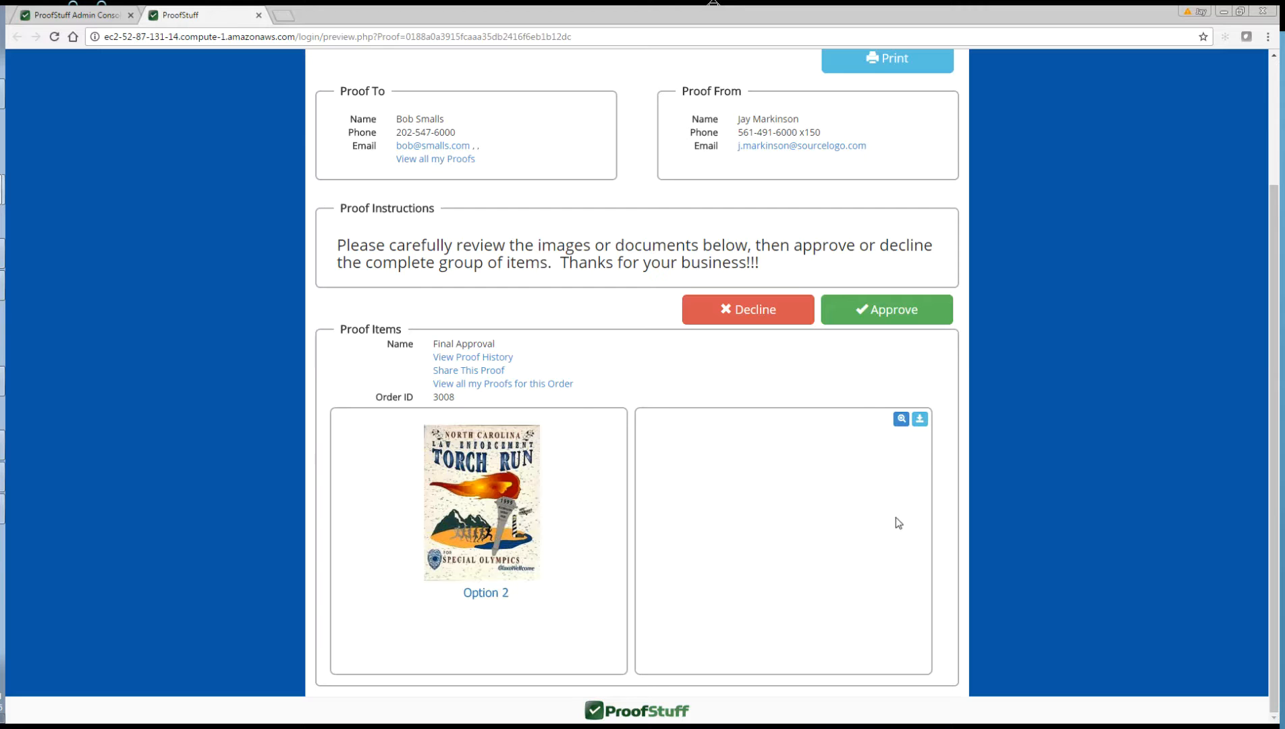
left_click(901, 419)
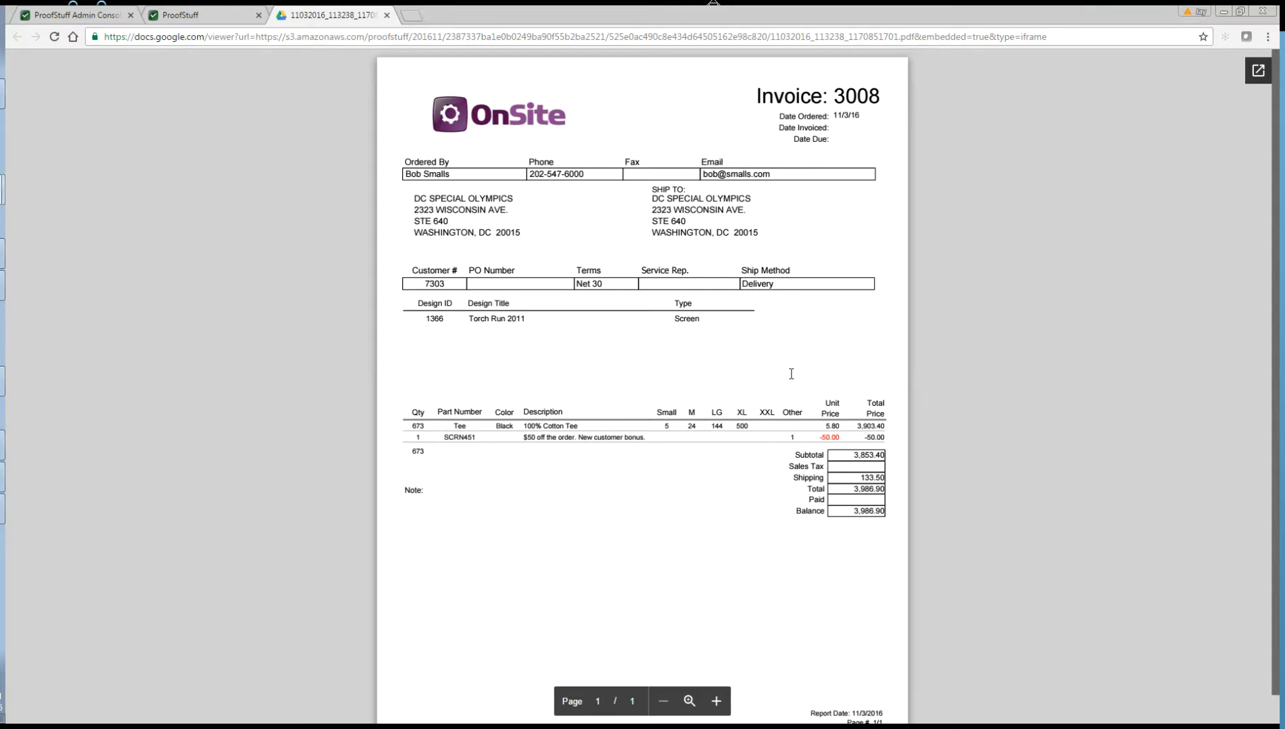
scroll(789, 370, "down", 1)
scroll(784, 378, "up", 1)
left_click(387, 15)
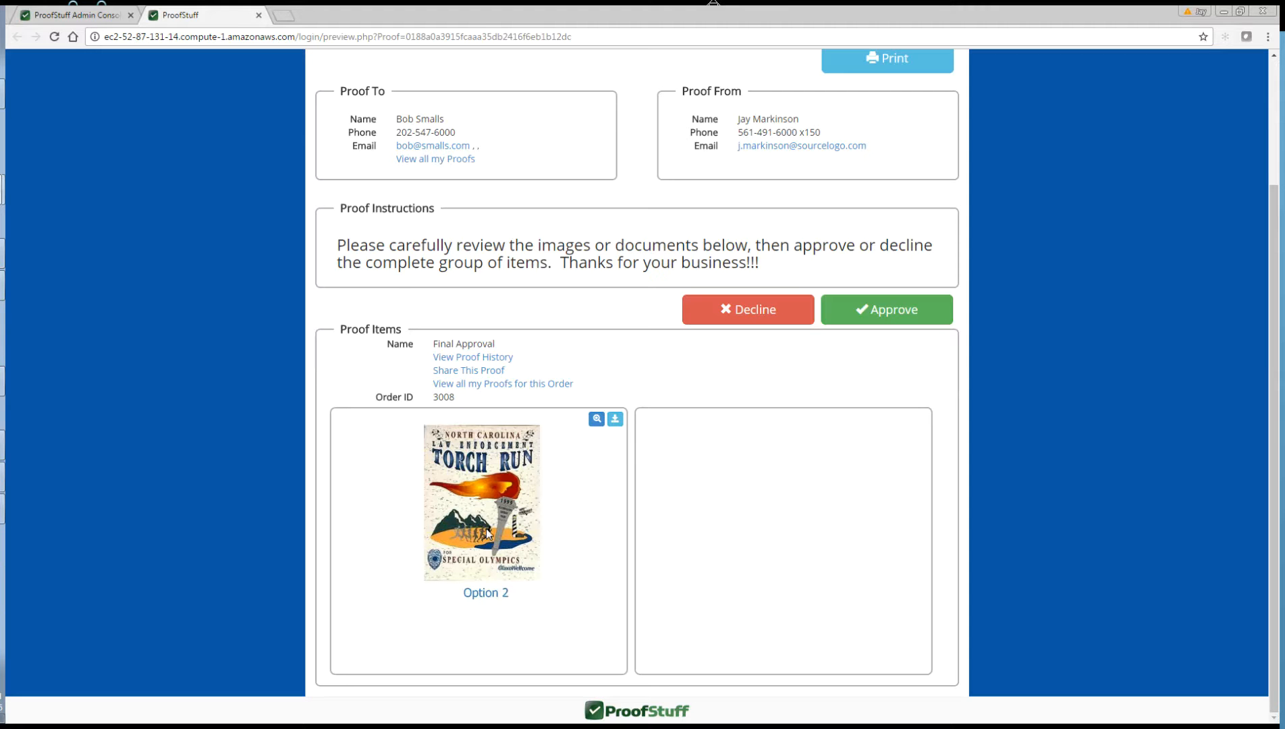
Step: Enlarge and close the Option 2 artwork, then bring up the Decline This Proof form
left_click(594, 428)
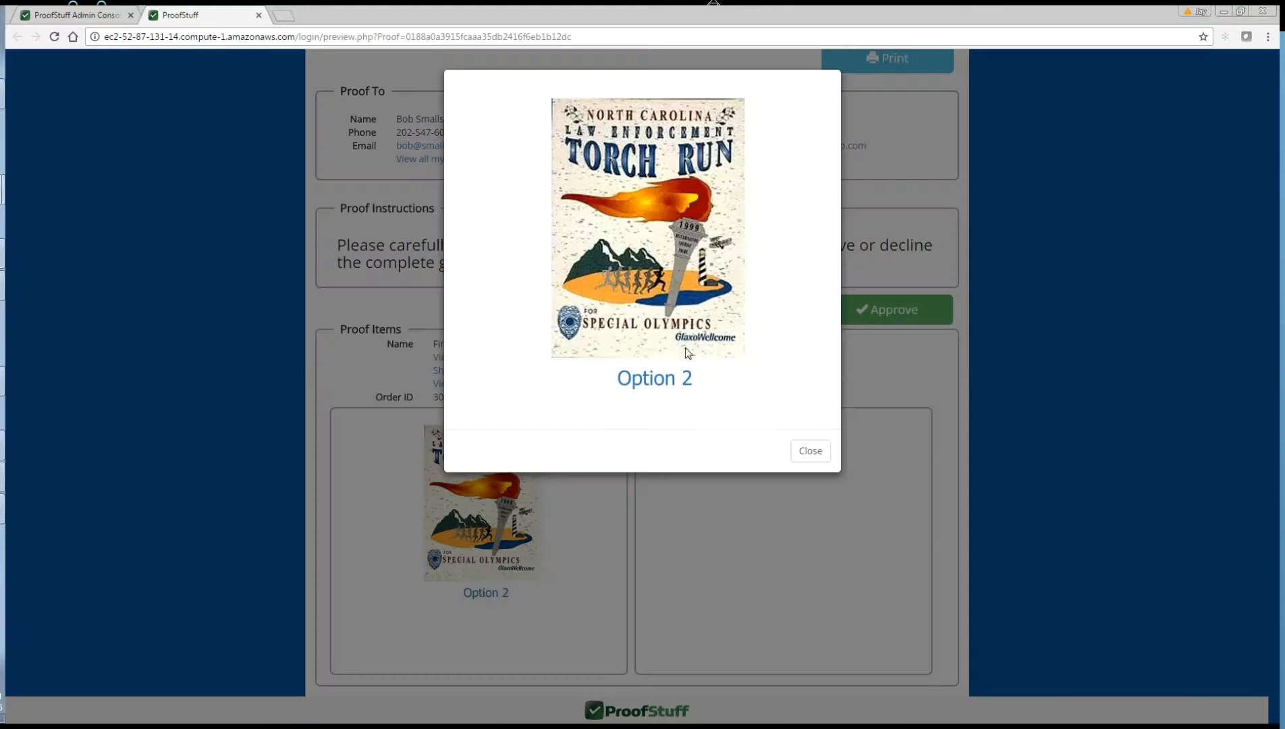
left_click(810, 452)
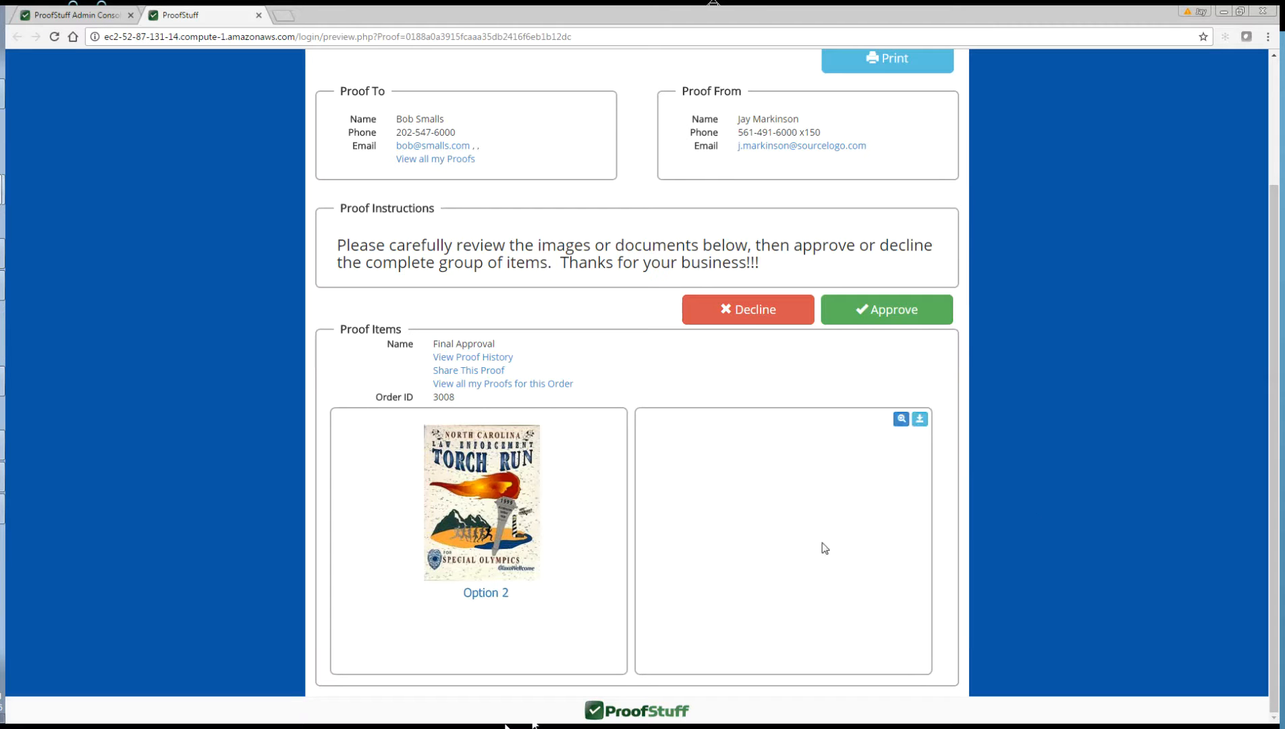
left_click(769, 317)
left_click(652, 315)
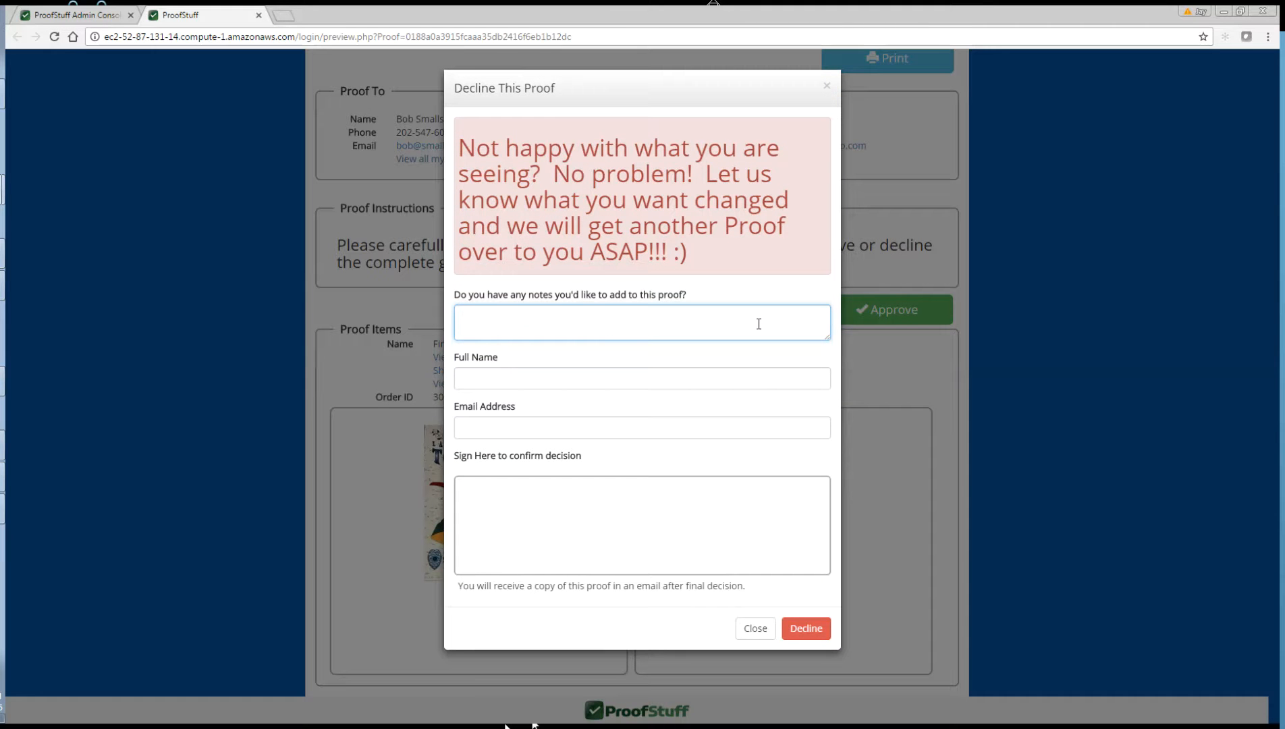
Step: Decline the proof with note 'Pricing is off by .50', the customer's name, e-mail and signature
type("Pricing is off by .50.")
left_click(567, 381)
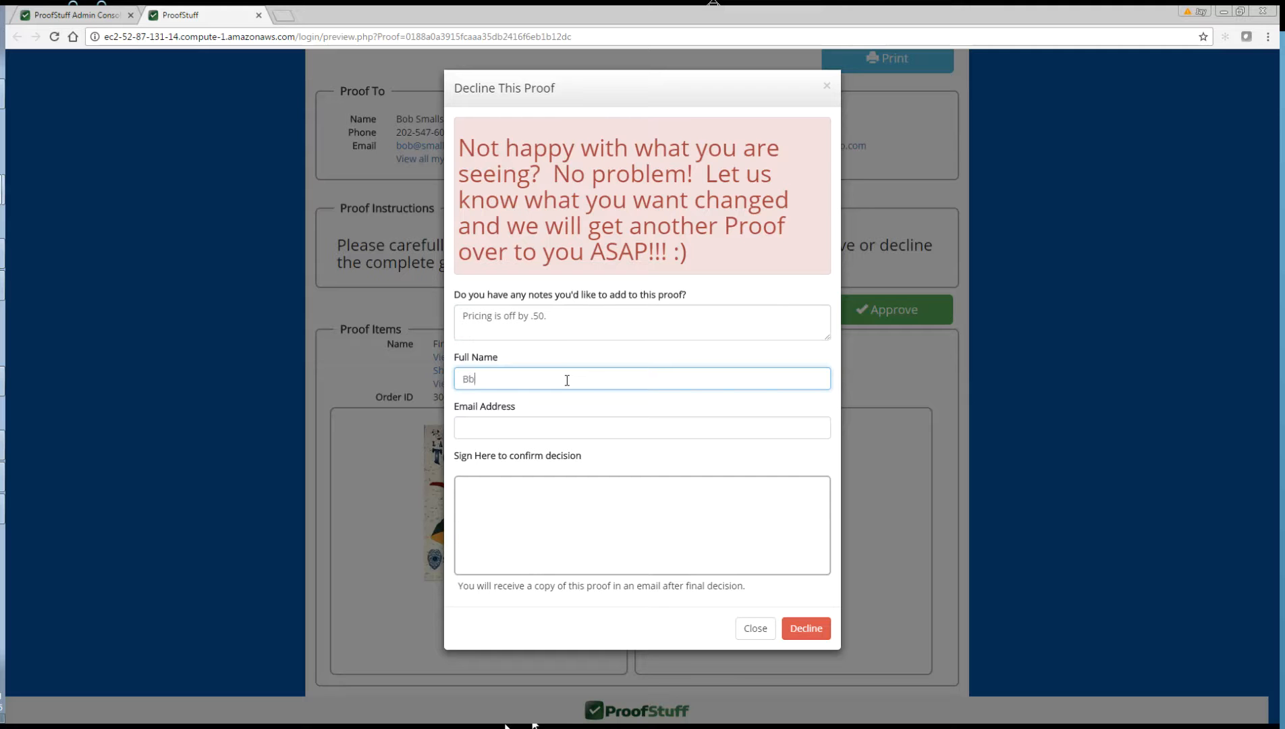
key("Tab")
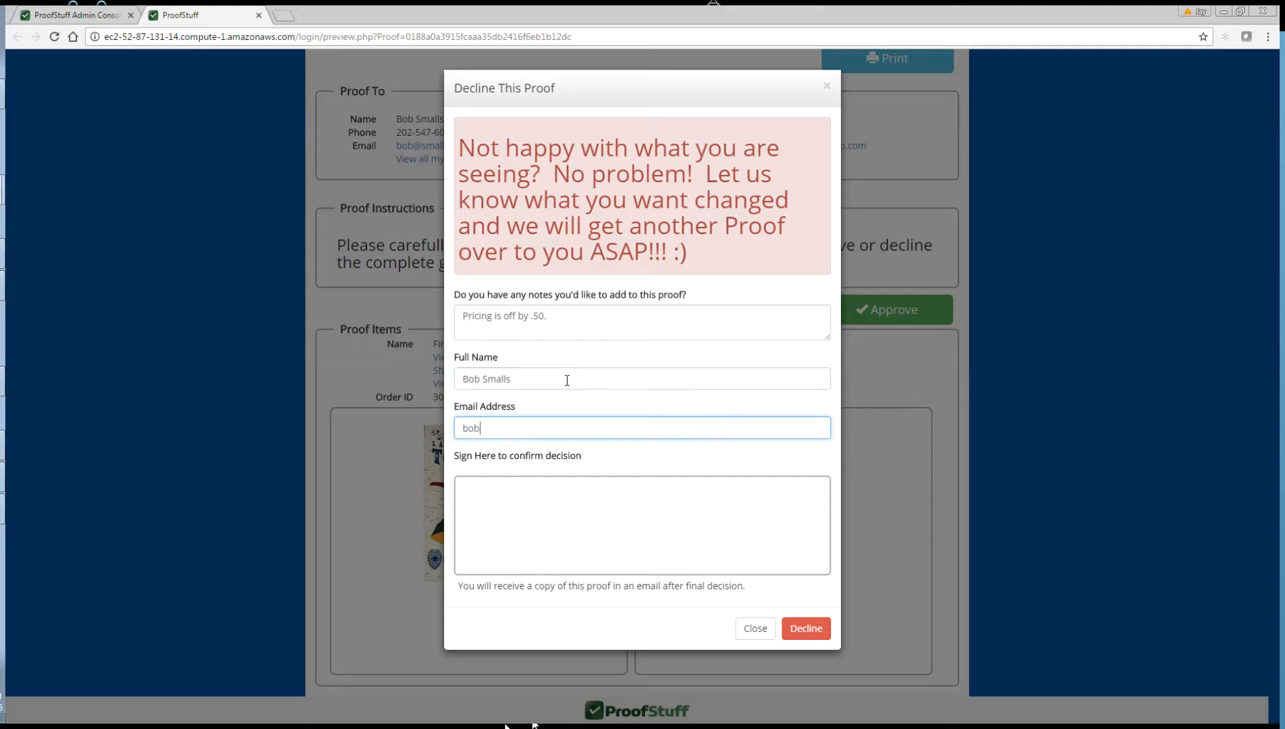
mouse_move(520, 533)
left_mouse_down()
mouse_move(555, 487)
mouse_move(602, 519)
mouse_move(655, 530)
mouse_move(750, 486)
left_mouse_up()
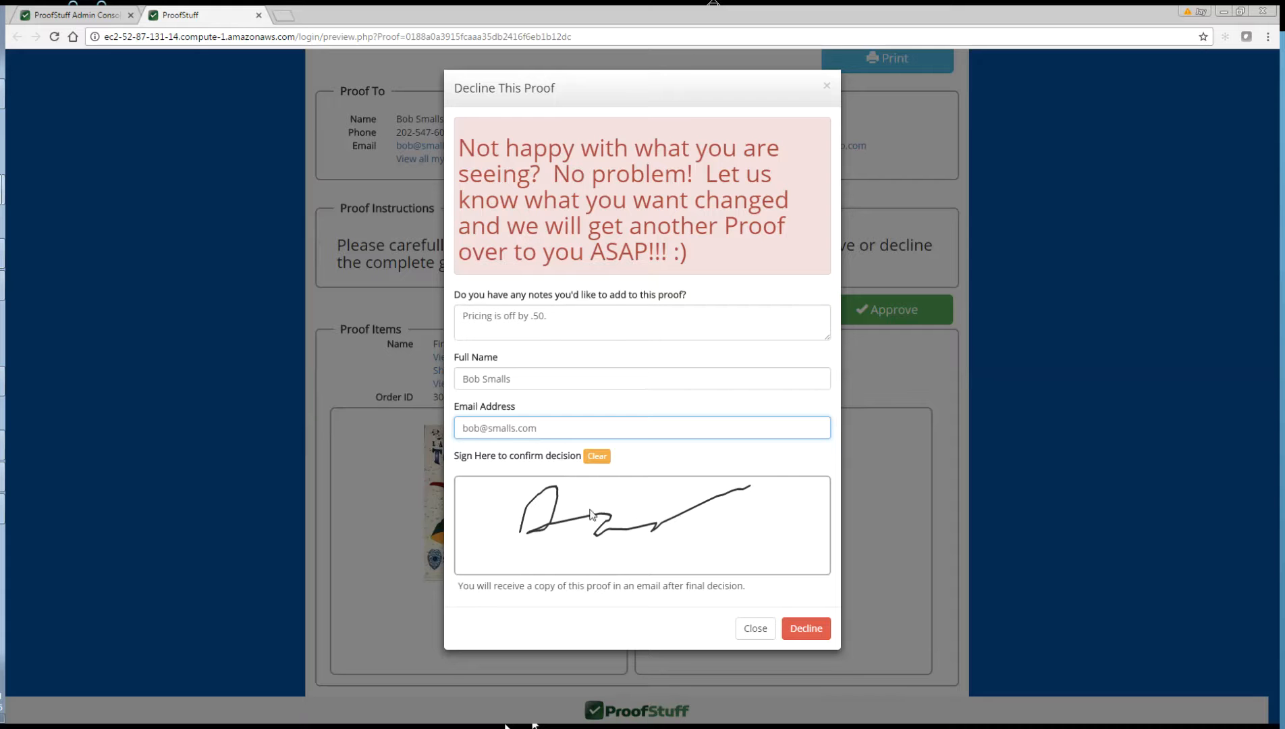
left_click(805, 628)
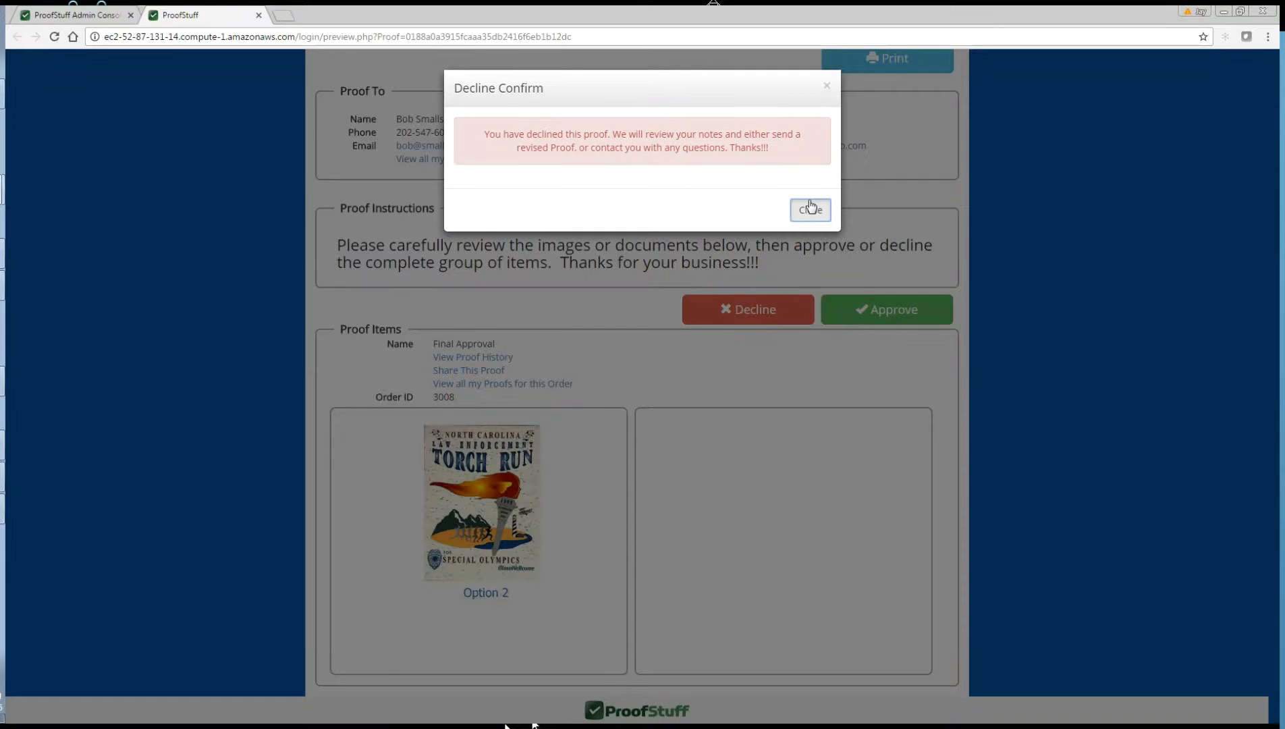
left_click(810, 209)
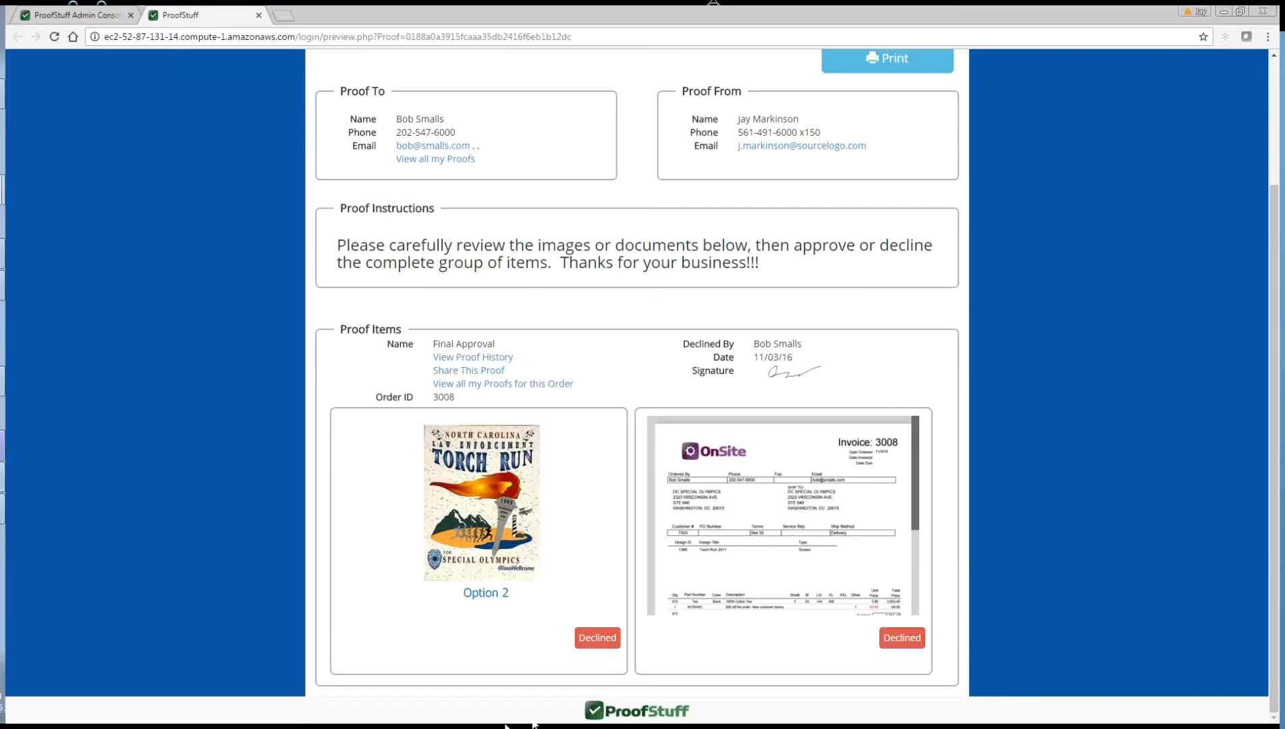
Step: Refresh the ProofStuff proofs list in OnSite to show the updated declined status
left_click(2, 445)
left_click(727, 113)
left_click(928, 129)
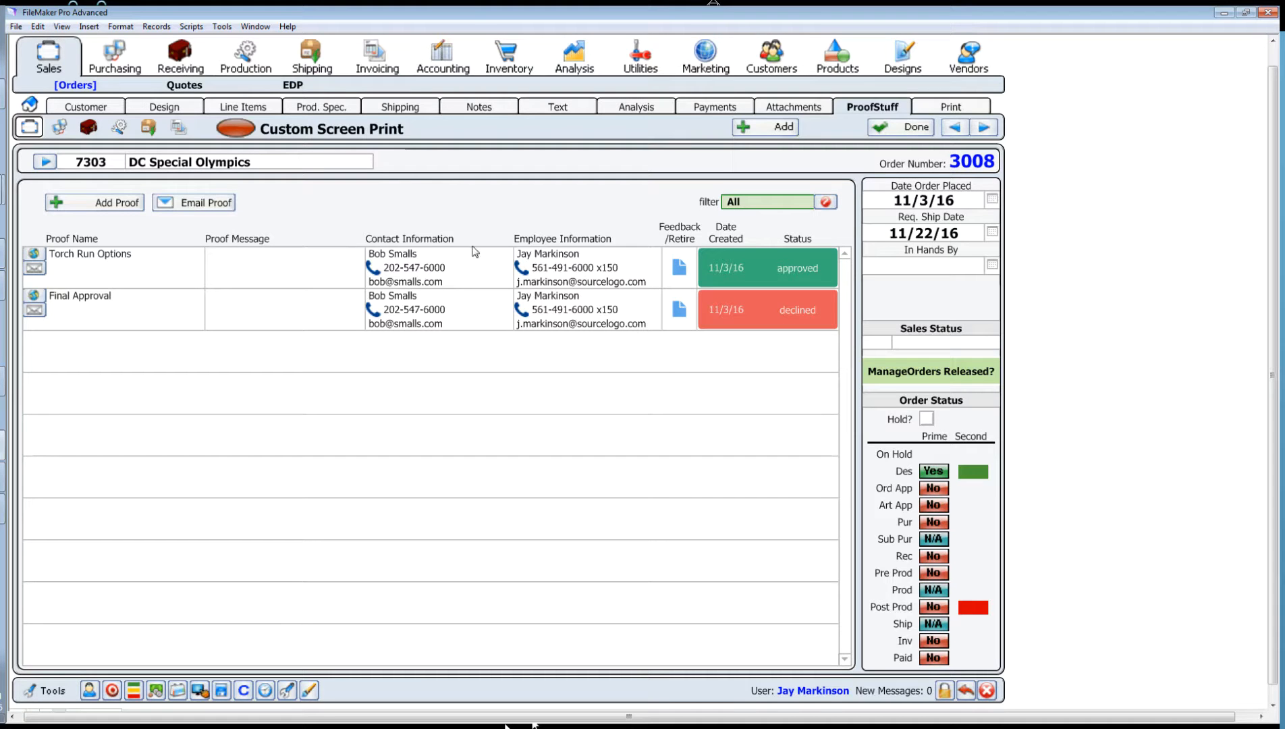
Step: Change the first line item's manual price to 5.30 and update the order totals
left_click(108, 260)
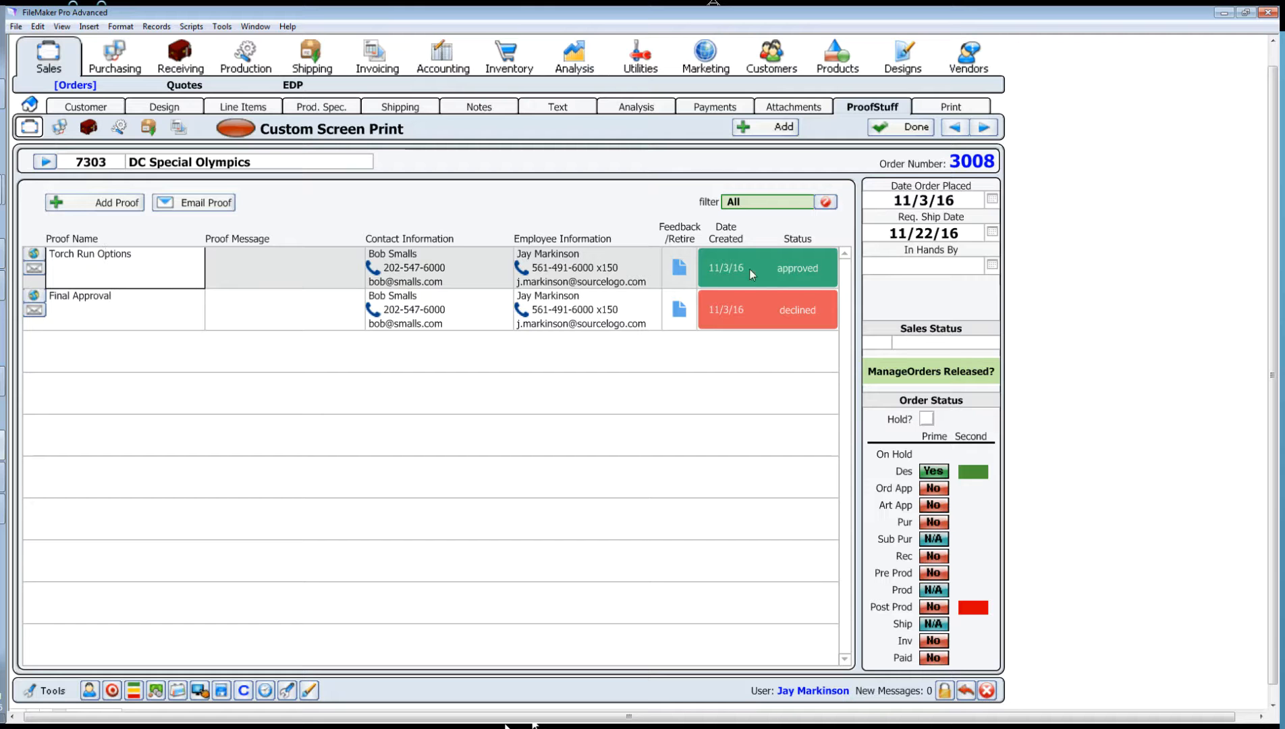
left_click(602, 215)
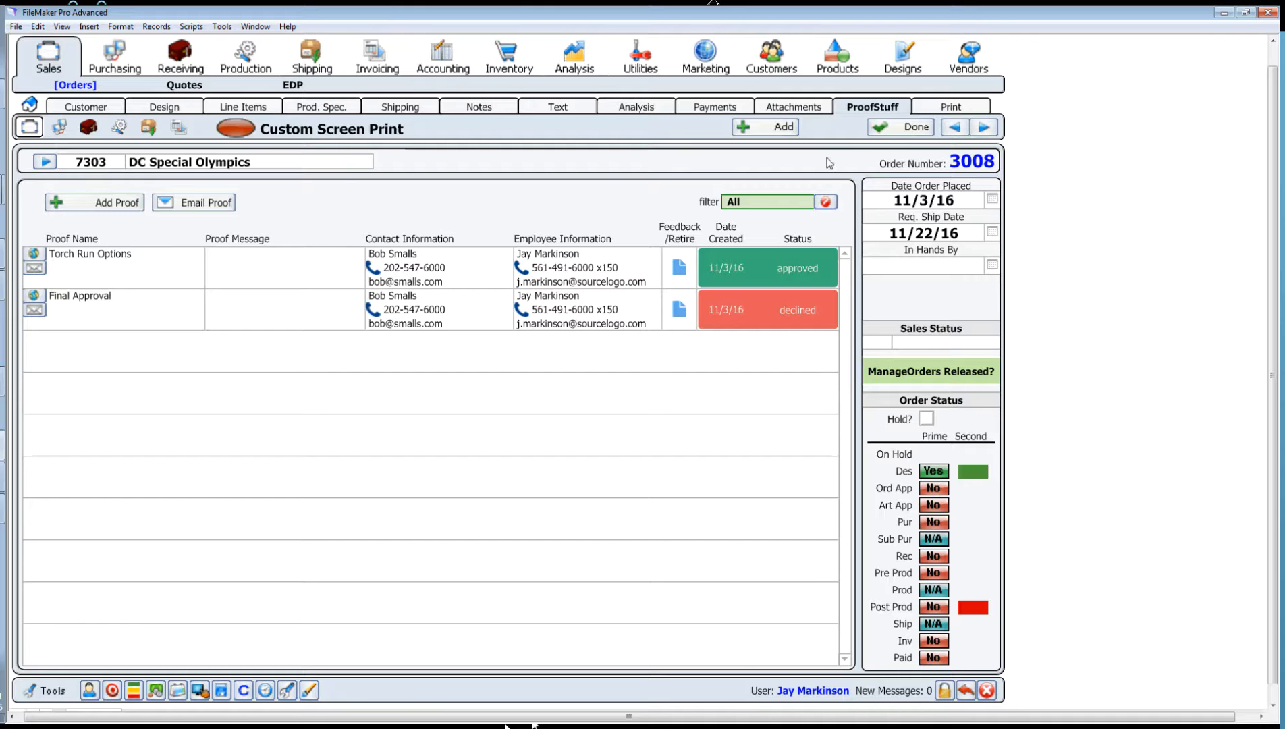
left_click(243, 107)
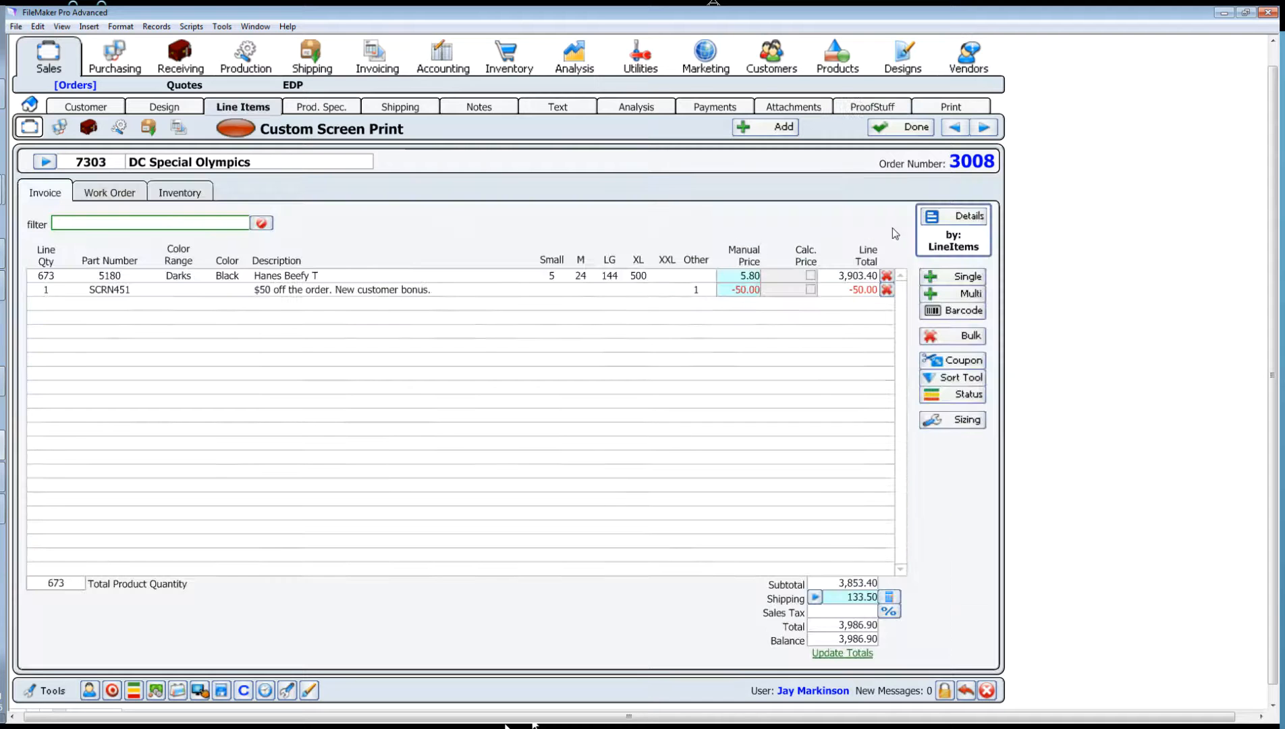
left_click(759, 276)
type("5.30")
left_click(777, 211)
left_click(850, 652)
left_click(866, 110)
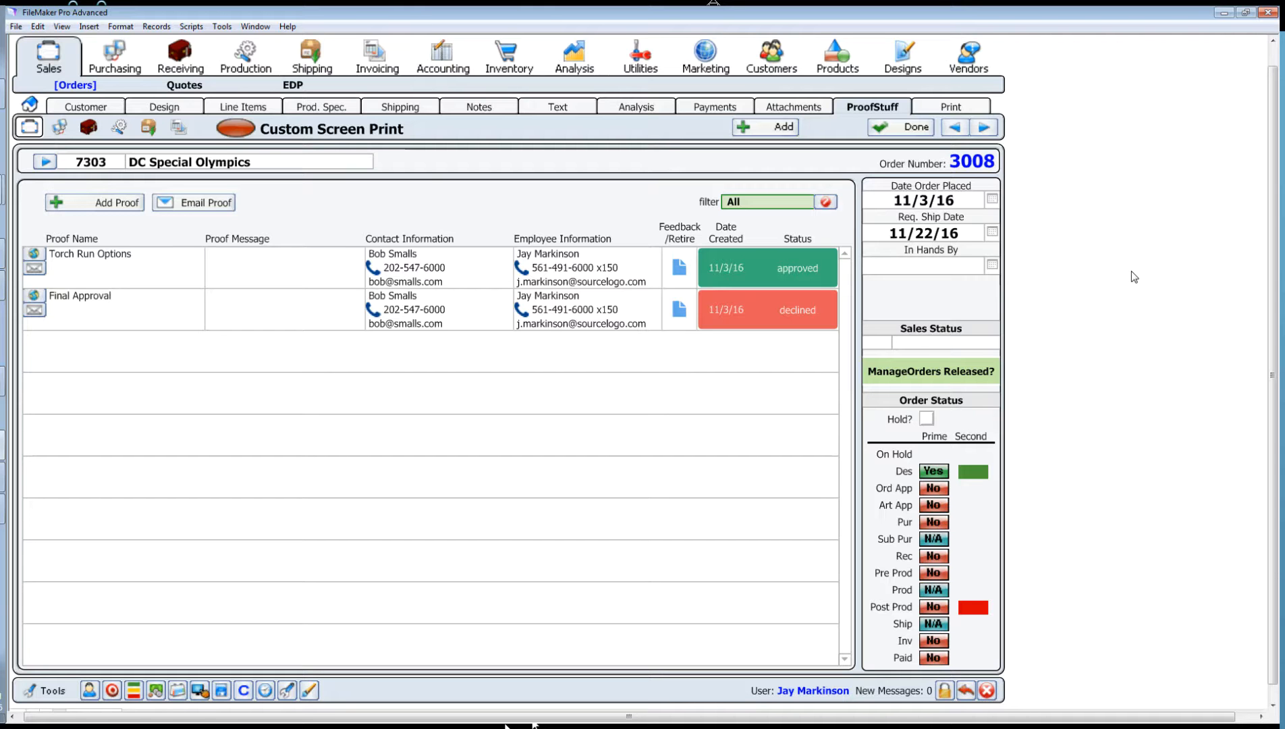
Step: Add a new proof named 'Shirt Design' with Multiple approval
left_click(101, 206)
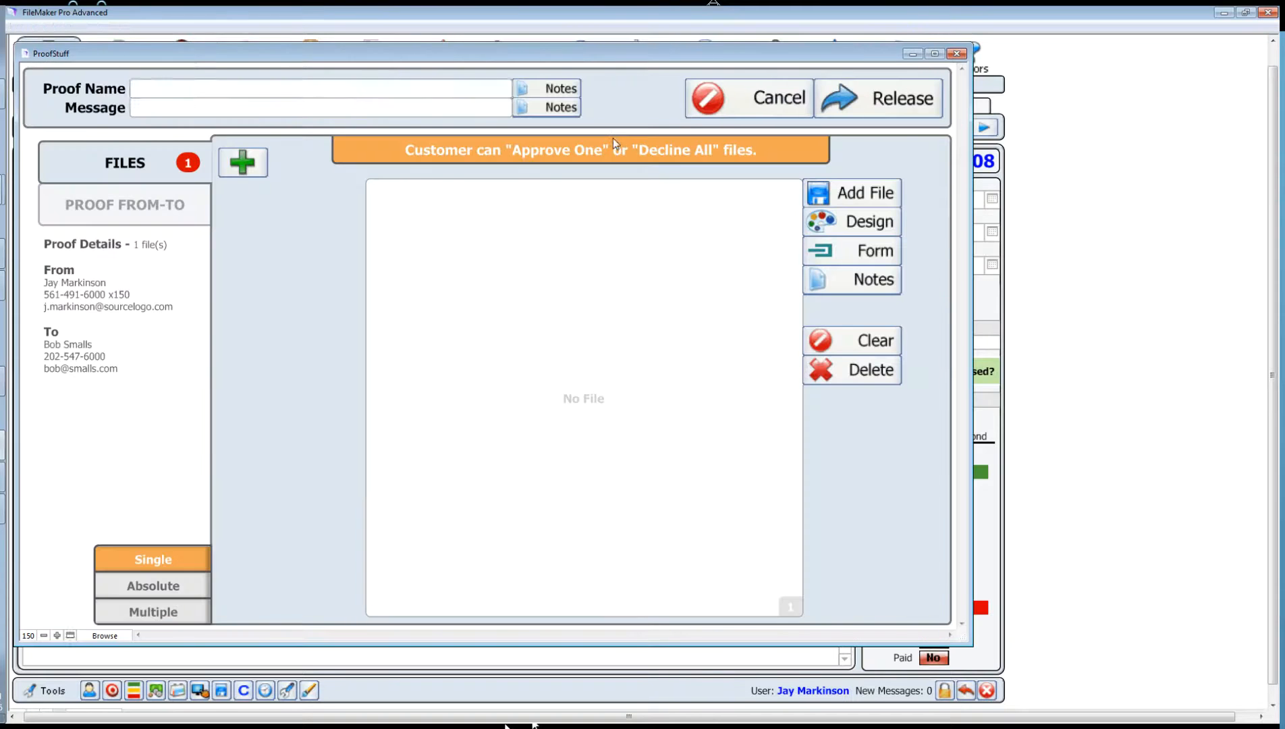
left_click(154, 613)
left_click(179, 92)
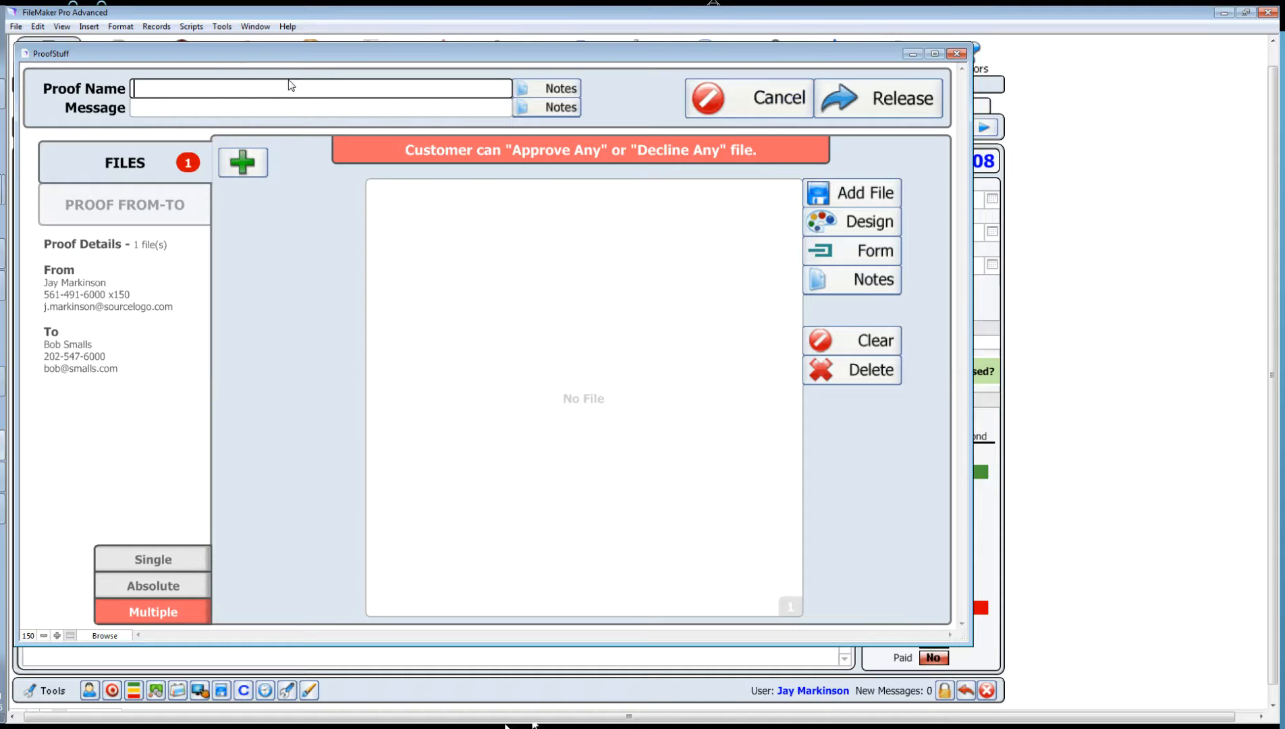
type("Shirt Design")
left_click(295, 312)
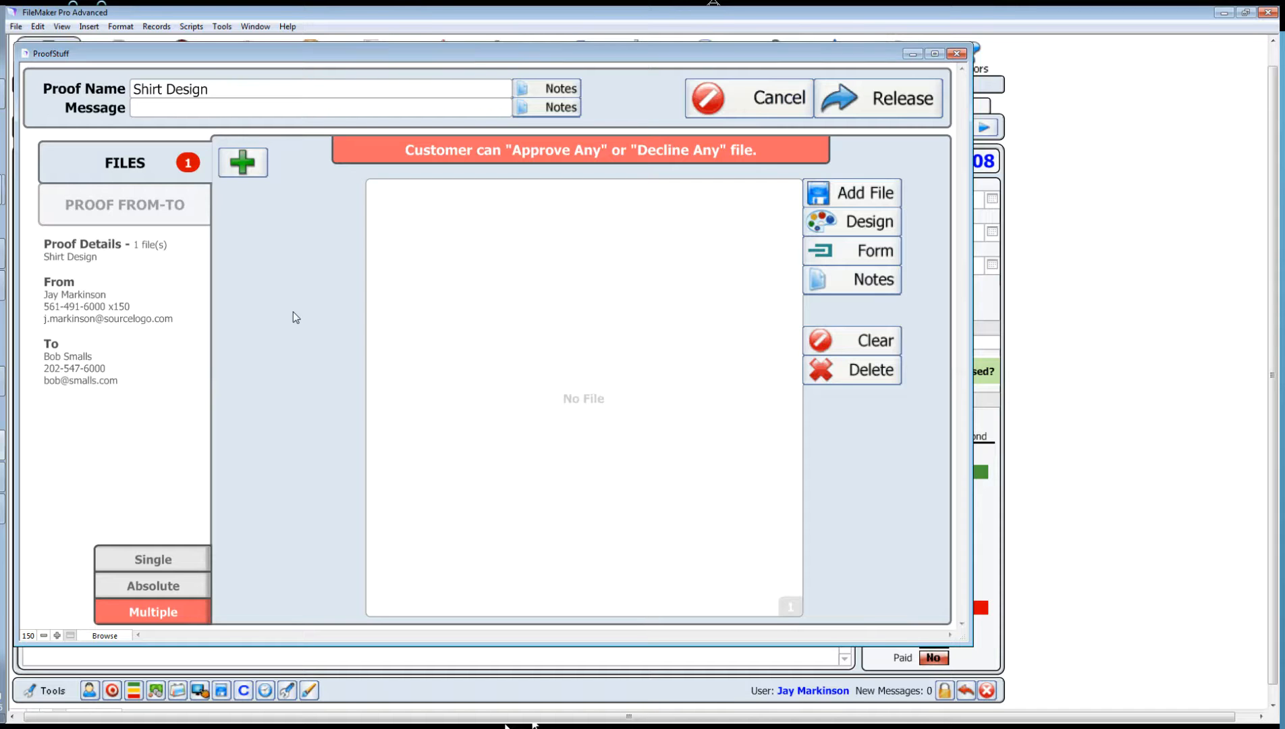
Step: Add four more file slots to the Shirt Design proof, making five
left_click(243, 165)
left_click(241, 163)
left_click(241, 163)
left_click(242, 163)
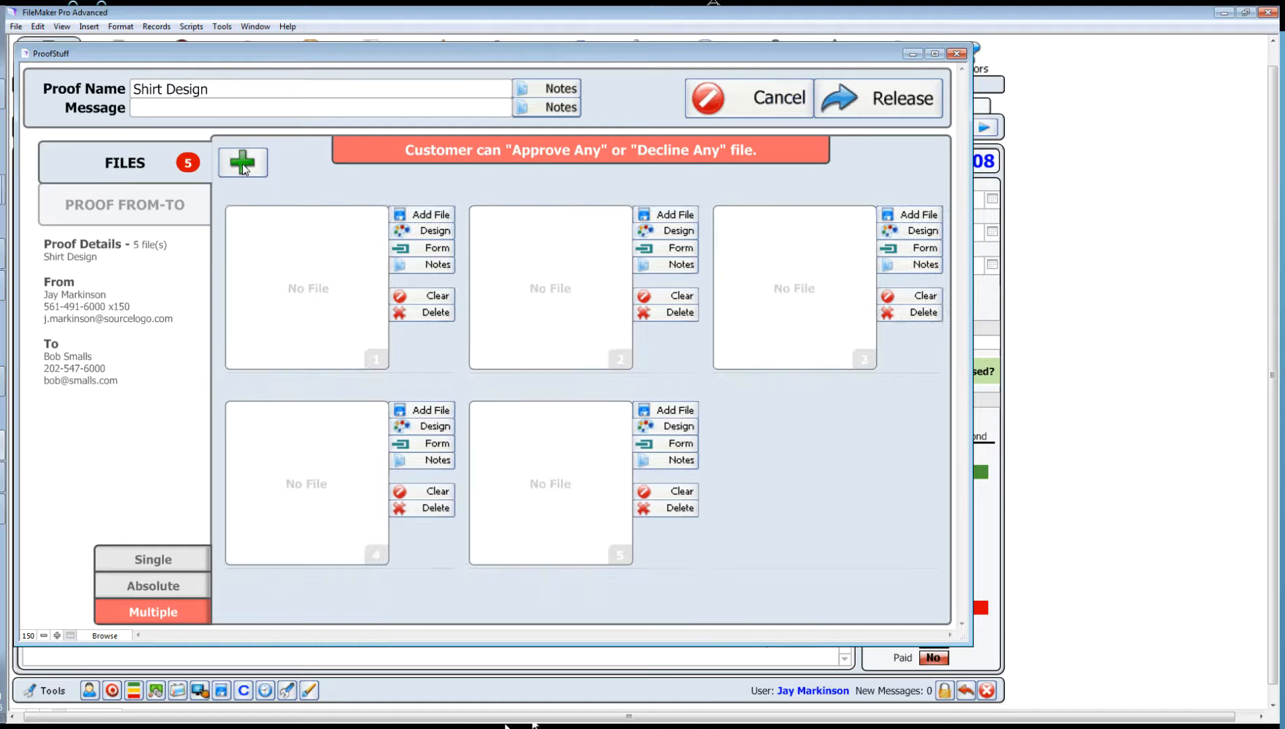
Step: Remove one file slot and upload EdmundsBack.jpg from C:\images\TShirt Art into slot 1
left_click(908, 312)
left_click(517, 189)
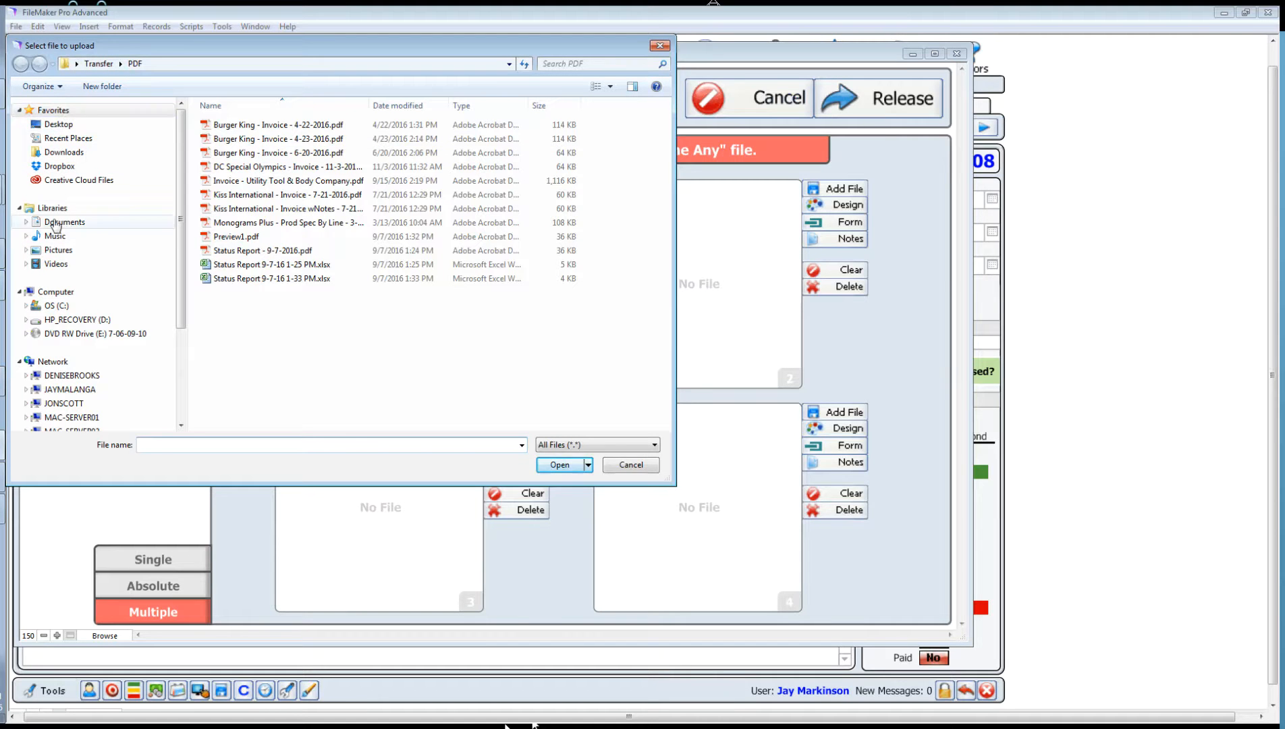
left_click(56, 305)
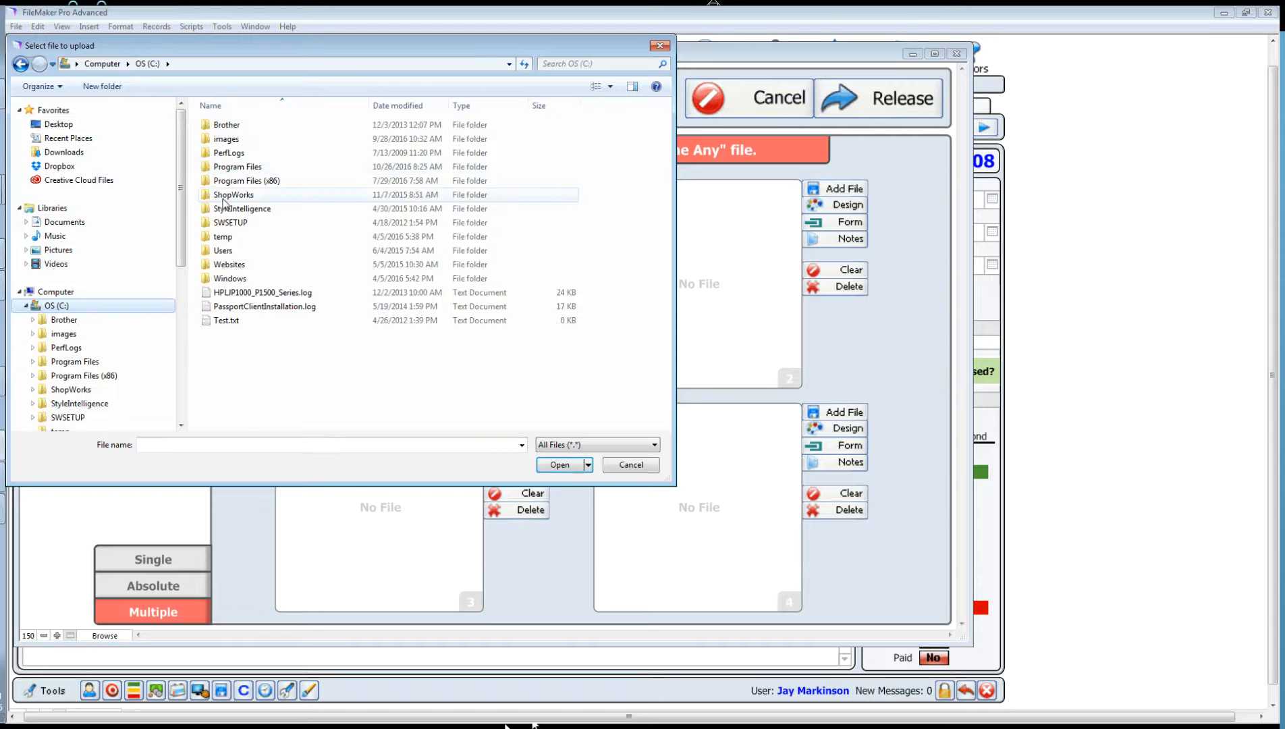
double_click(223, 142)
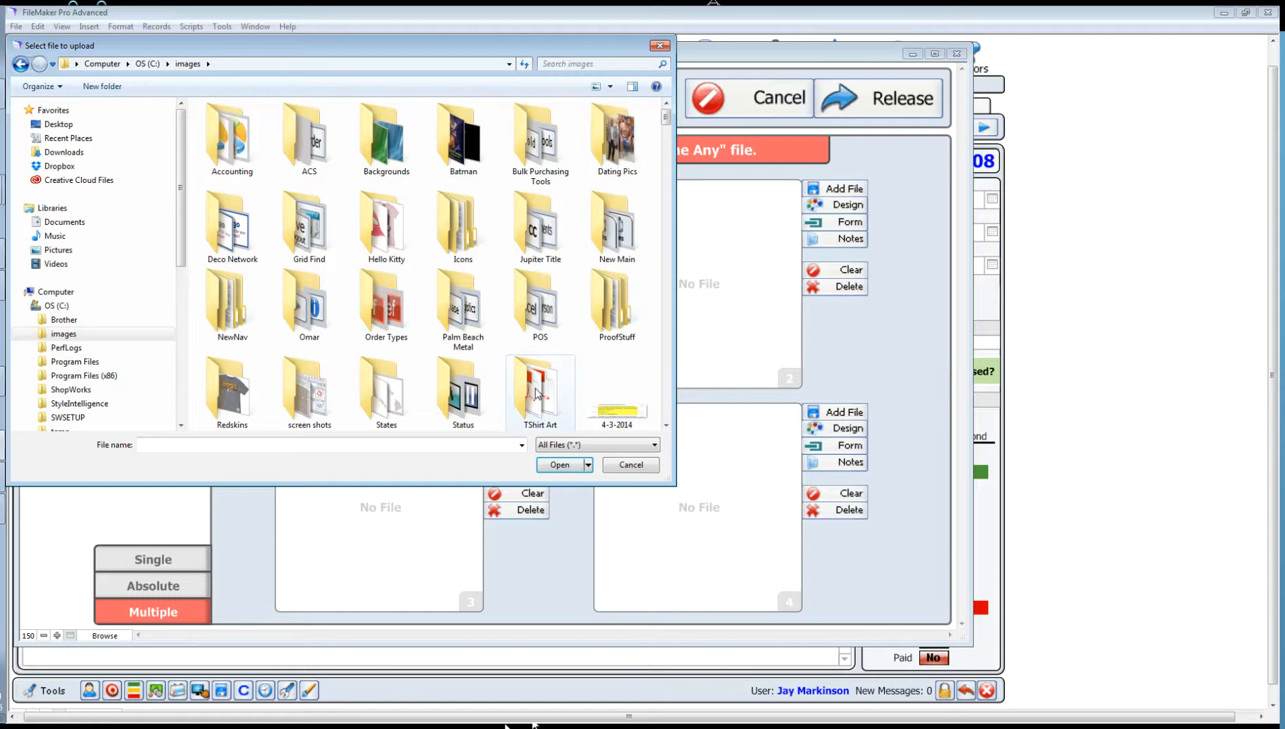
double_click(540, 389)
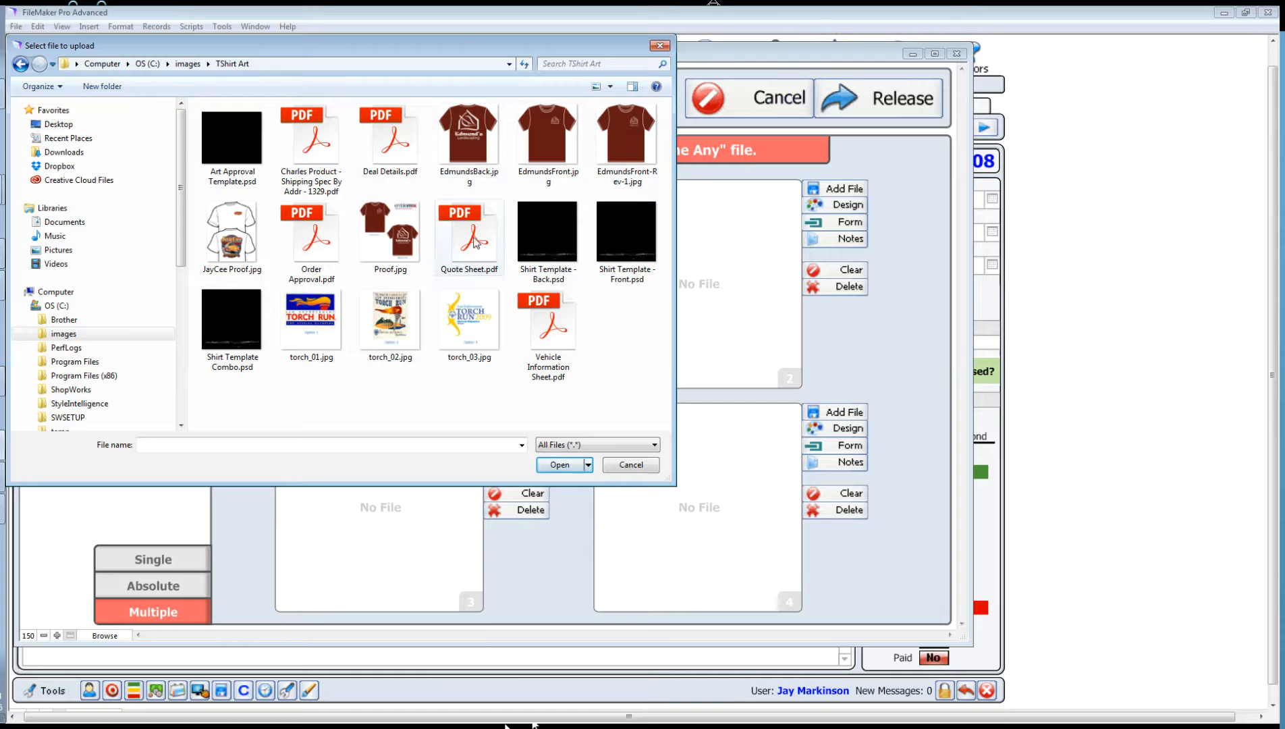
left_click(463, 127)
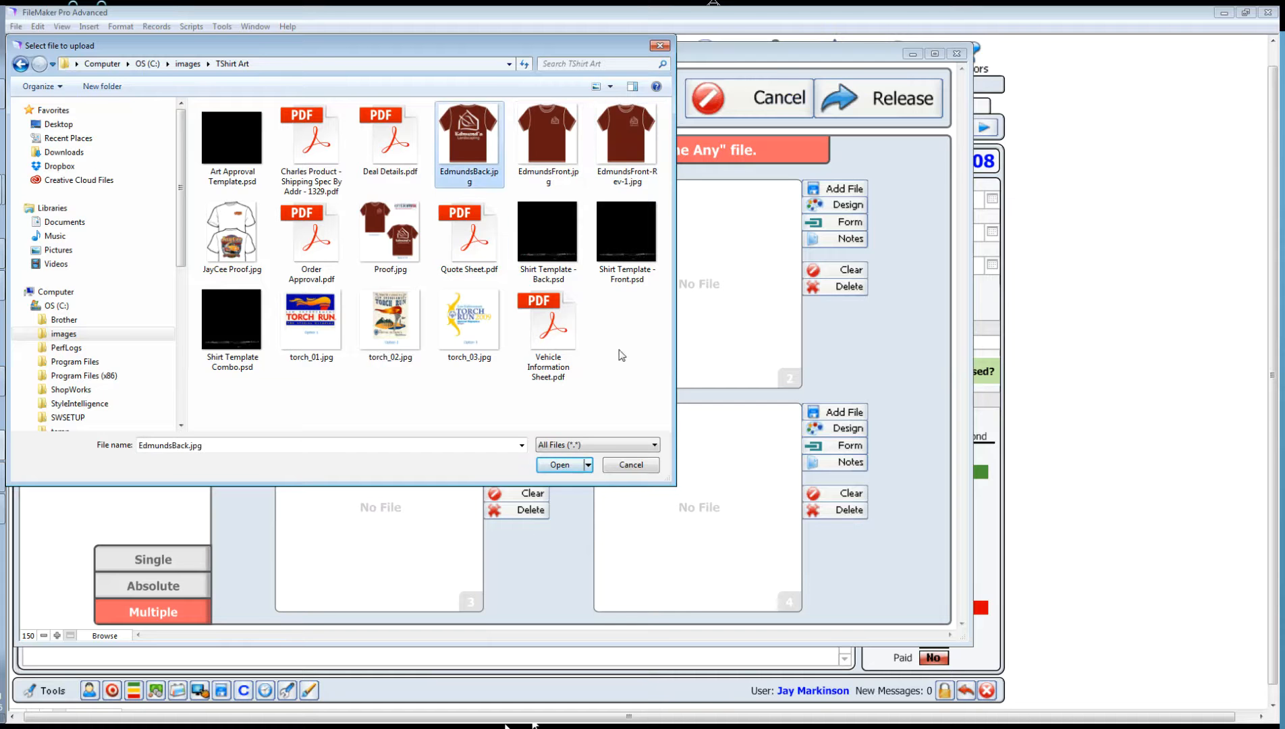
left_click(560, 465)
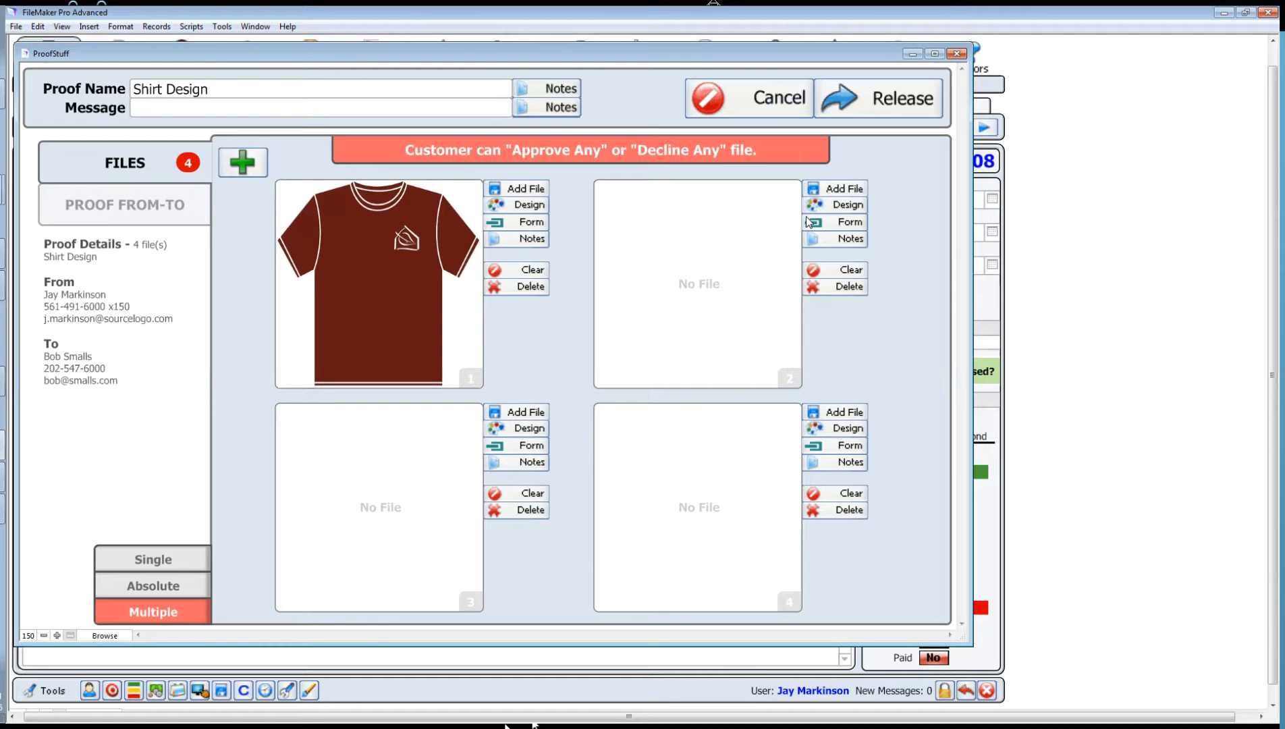
Step: Upload EdmundsFront-Rev-1.jpg into slot 2 and EdmundsBack.jpg into slot 3
left_click(836, 188)
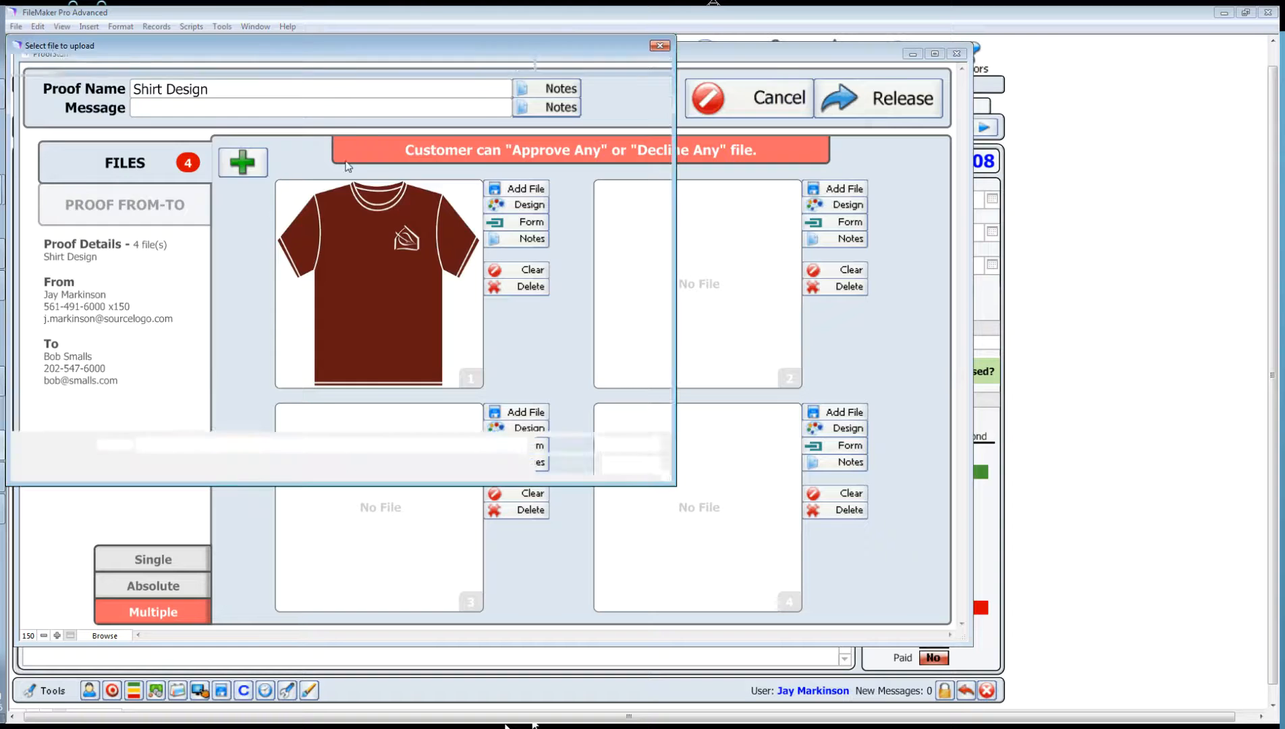
left_click(615, 134)
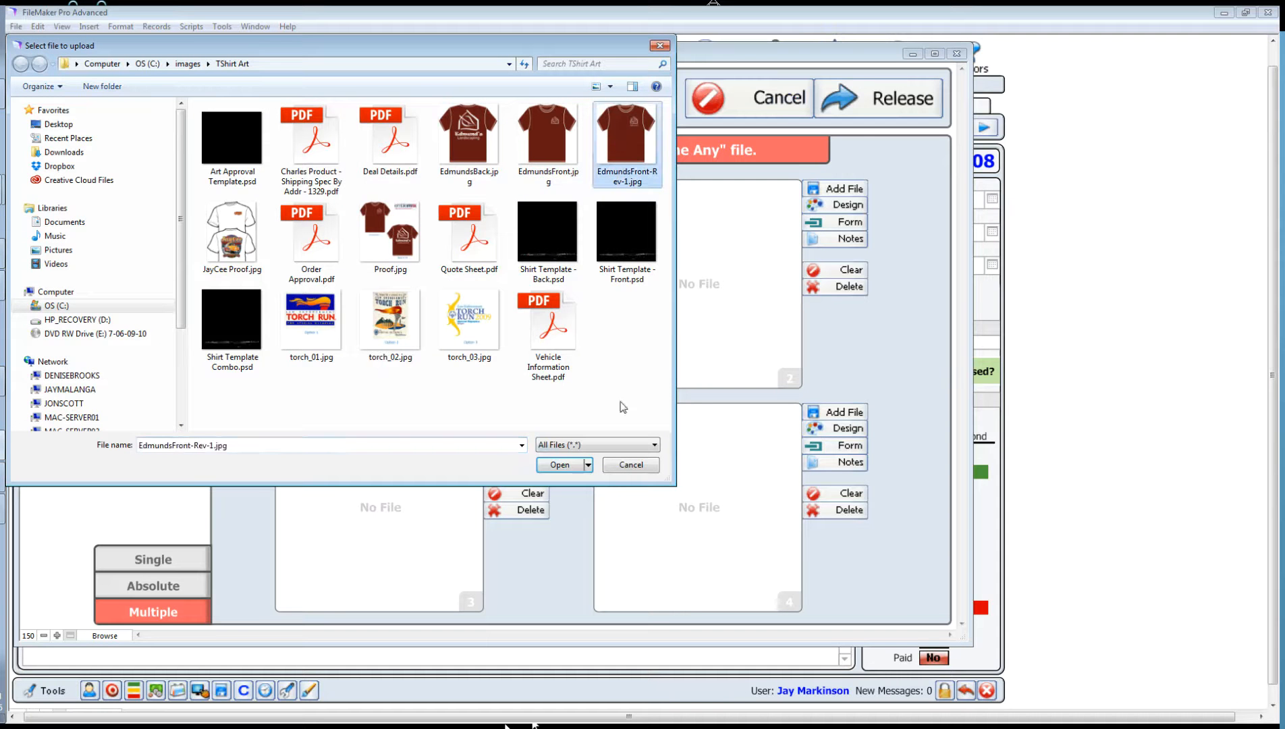
left_click(563, 466)
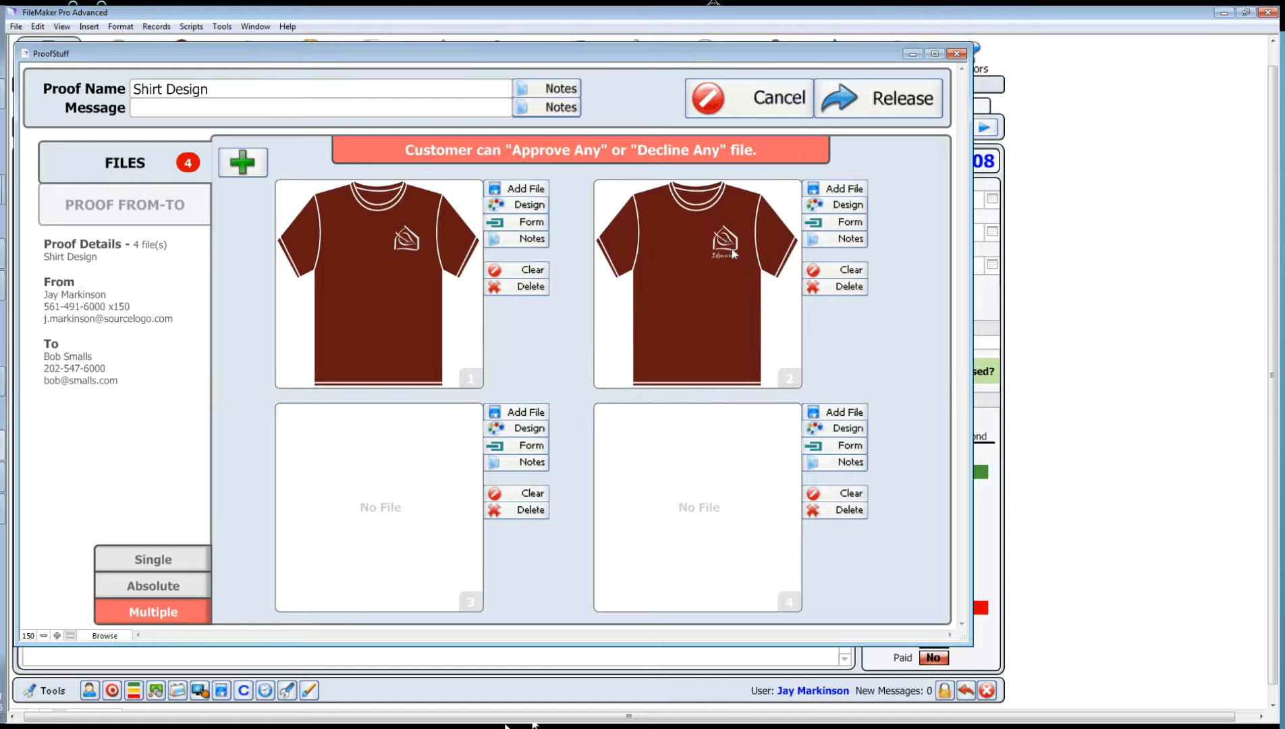
left_click(514, 413)
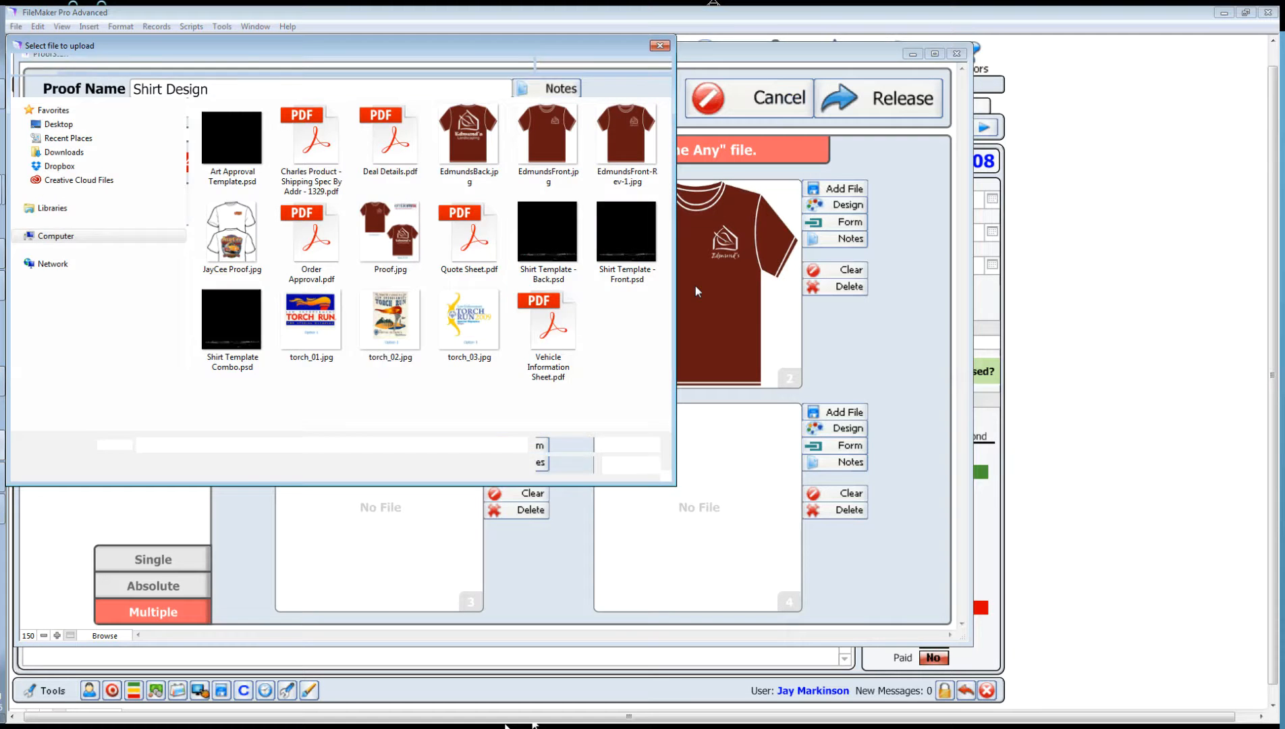
left_click(469, 139)
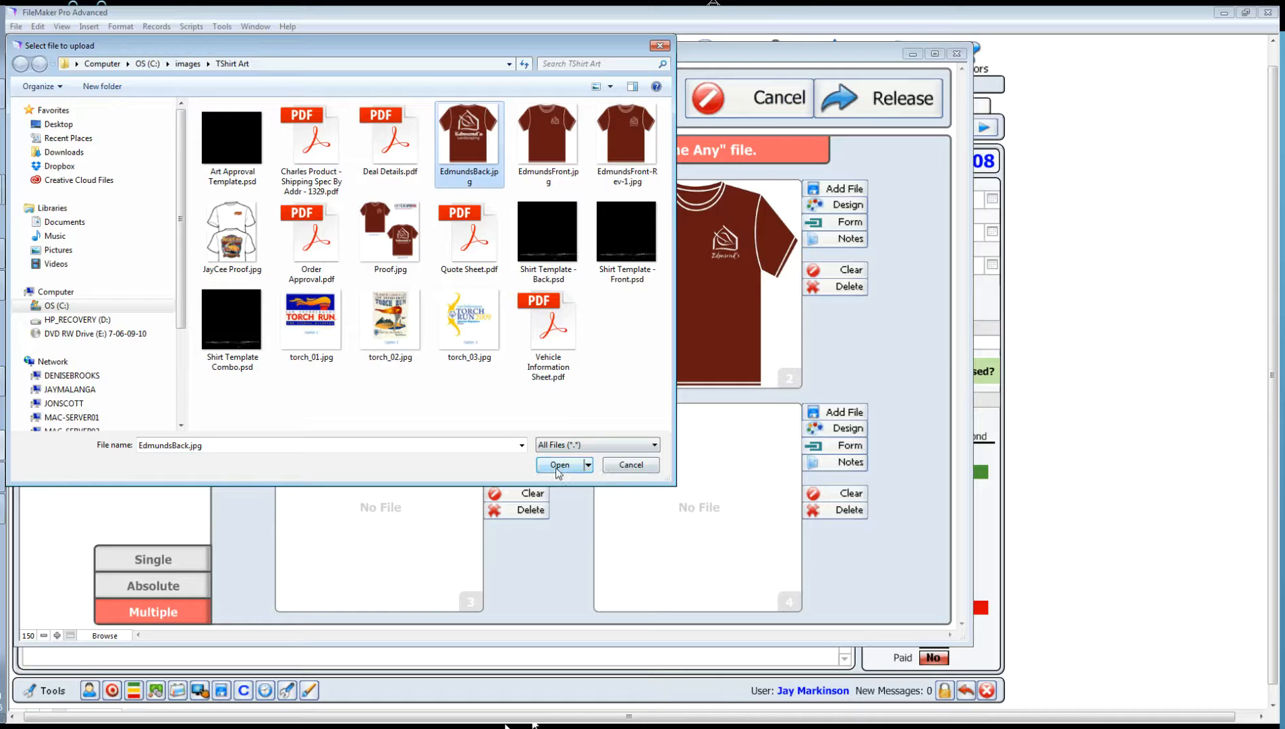
left_click(576, 470)
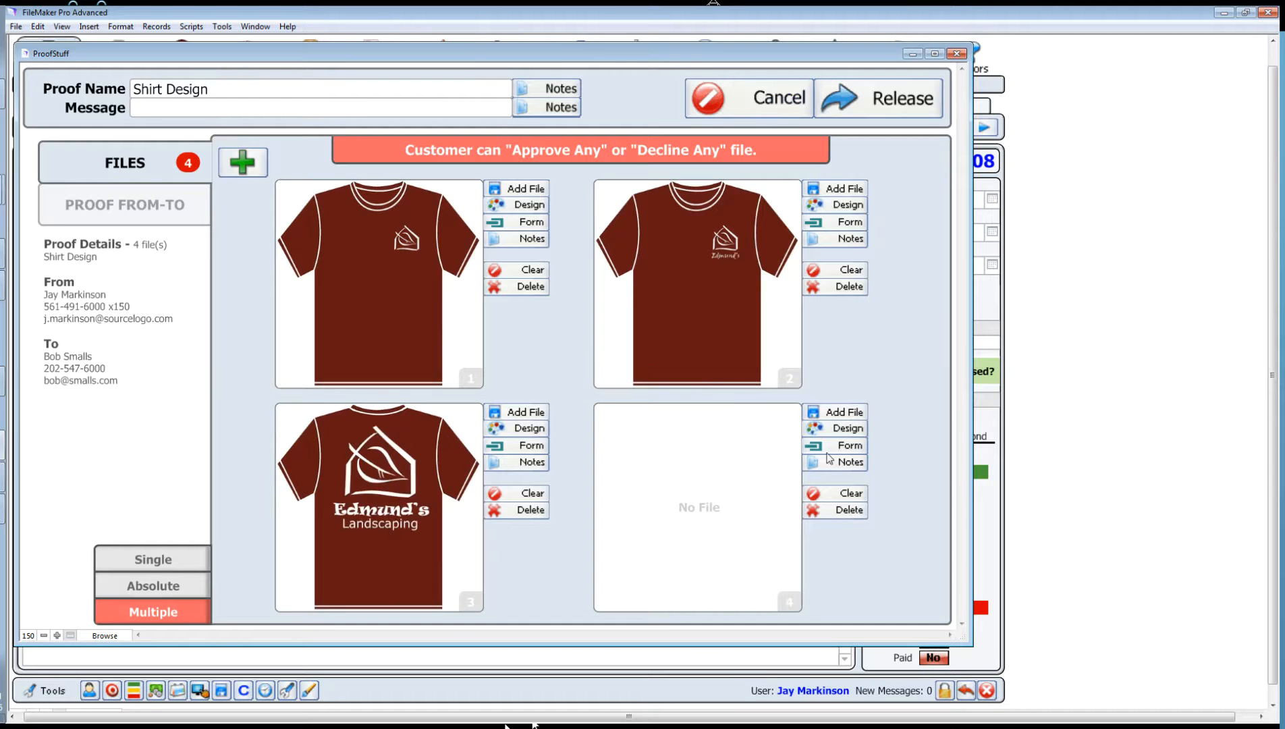
Step: Upload Deal Details.pdf into slot 4 and start releasing the proof
left_click(844, 413)
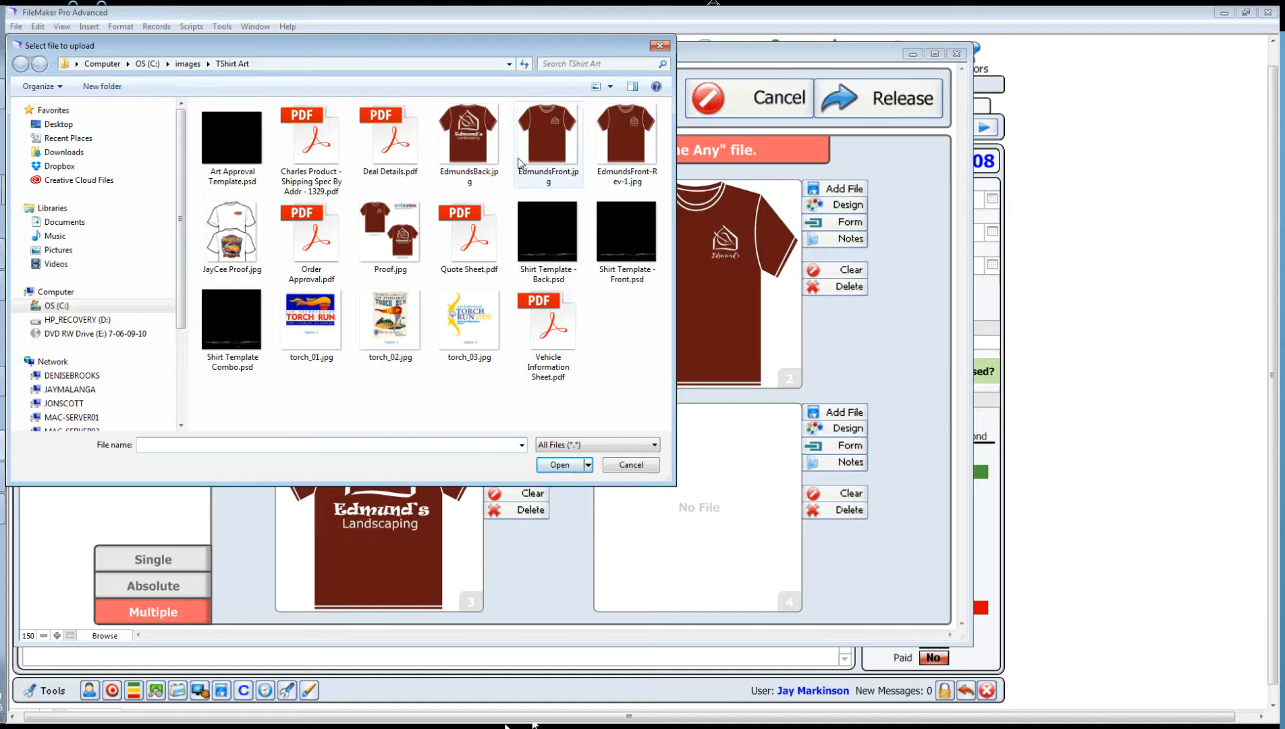
left_click(383, 148)
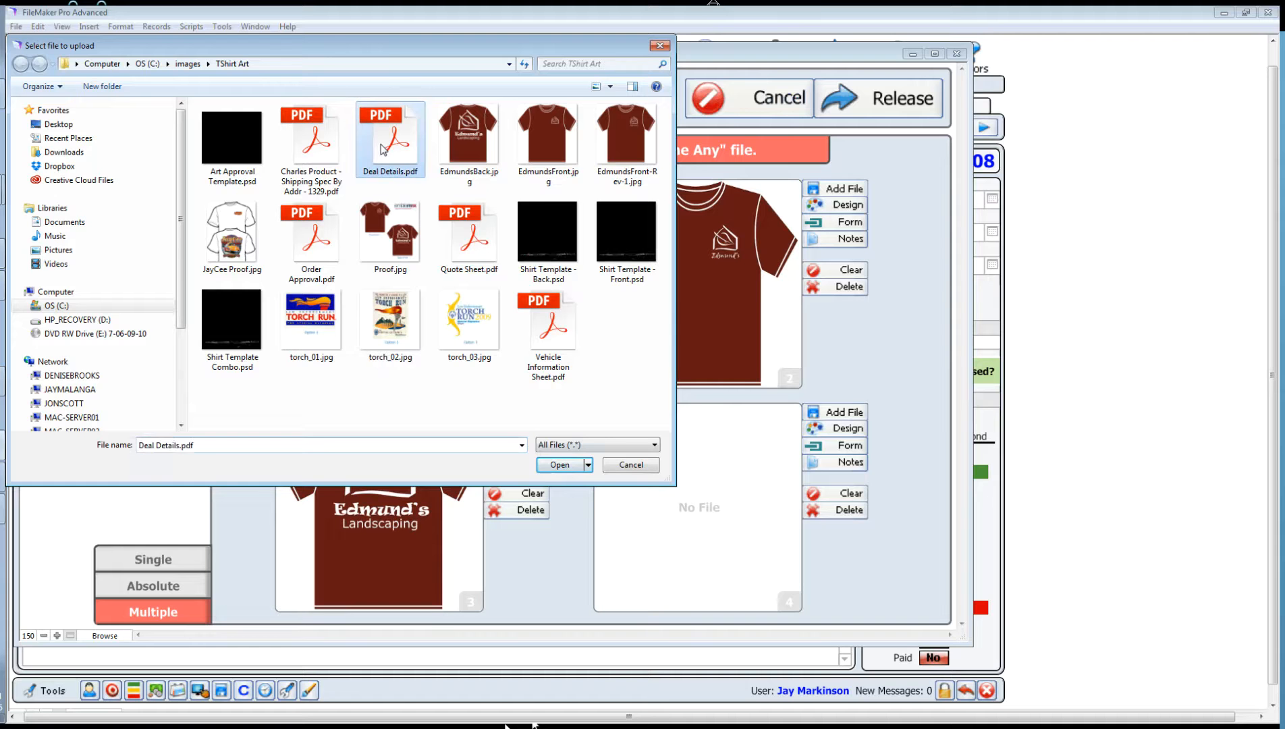
left_click(566, 467)
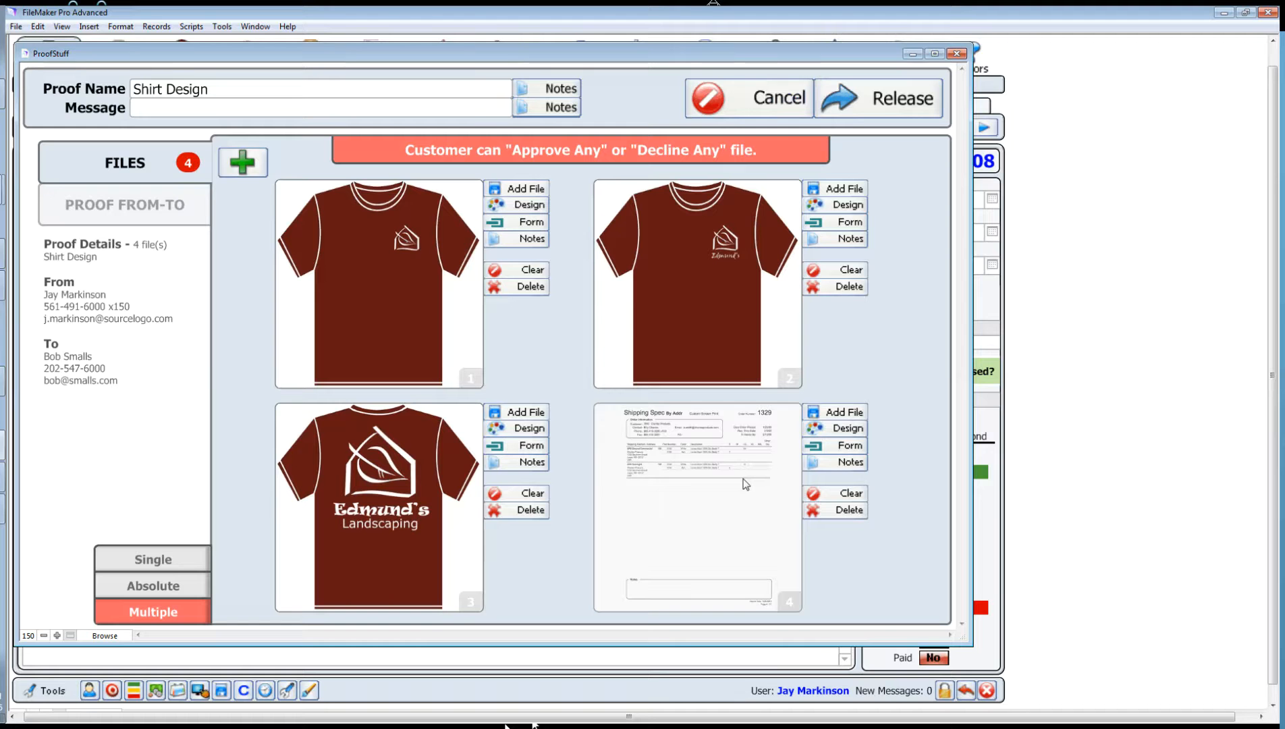
left_click(874, 101)
Step: Confirm the Shirt Design release and skip emailing the proof
left_click(619, 308)
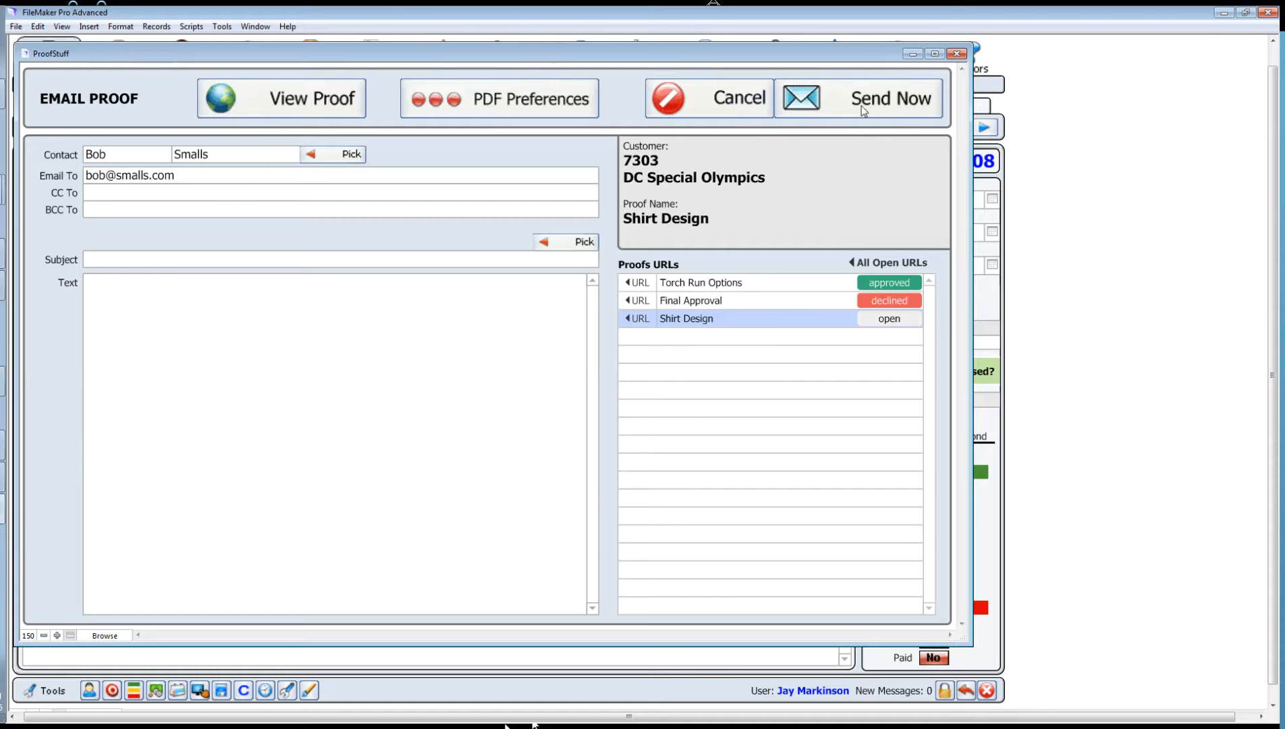
left_click(714, 99)
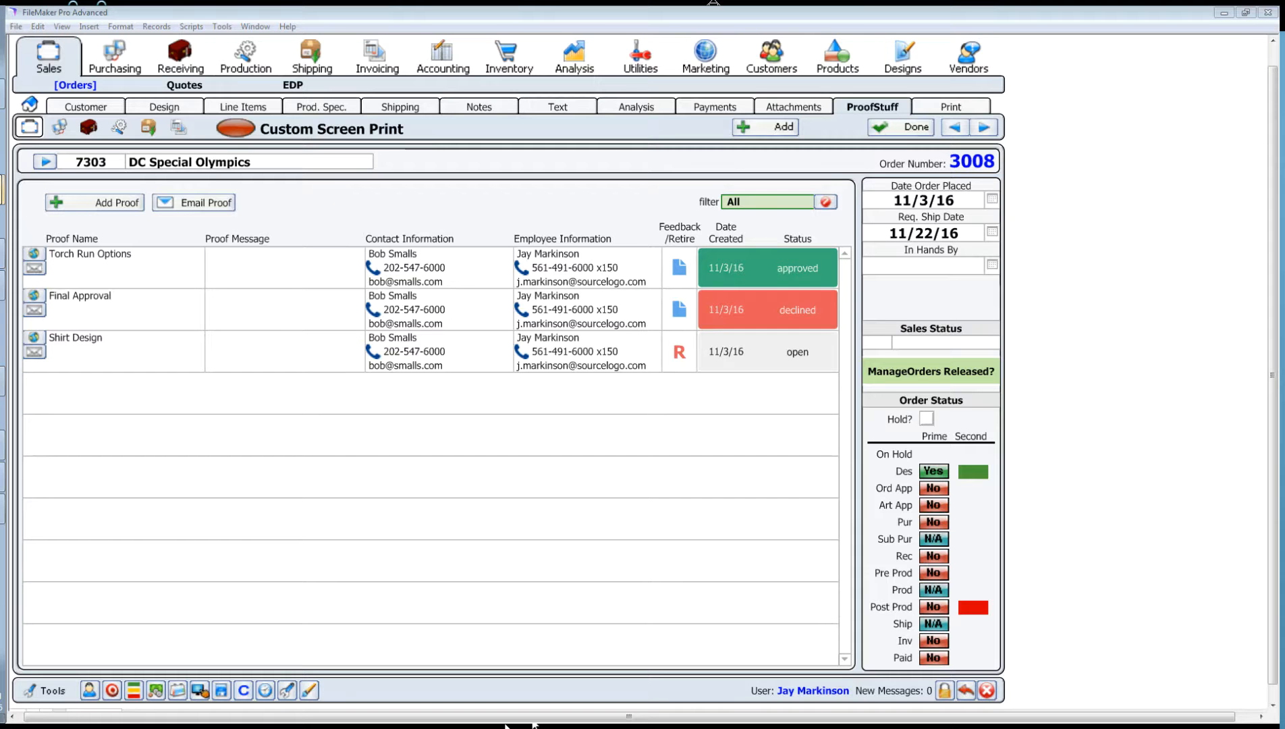
Step: Close the old proof page and open the Shirt Design preview from the open proofs list
left_click(2, 190)
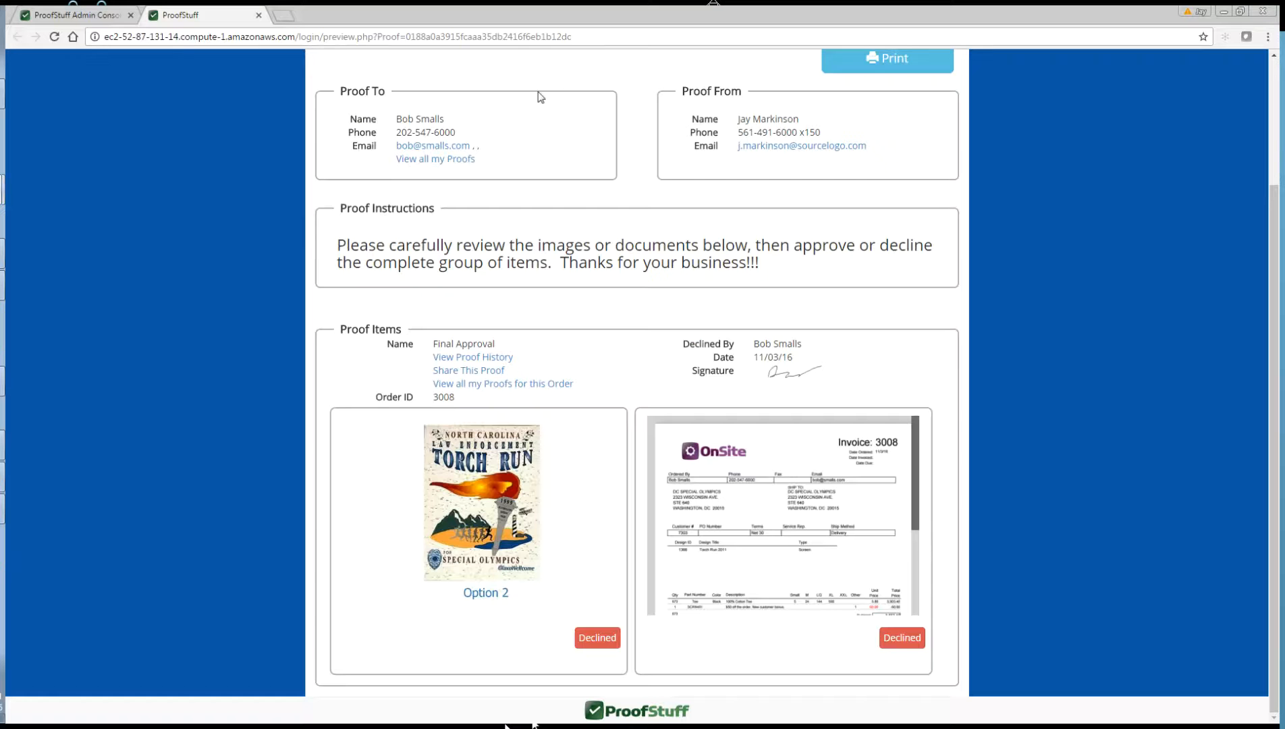
left_click(259, 15)
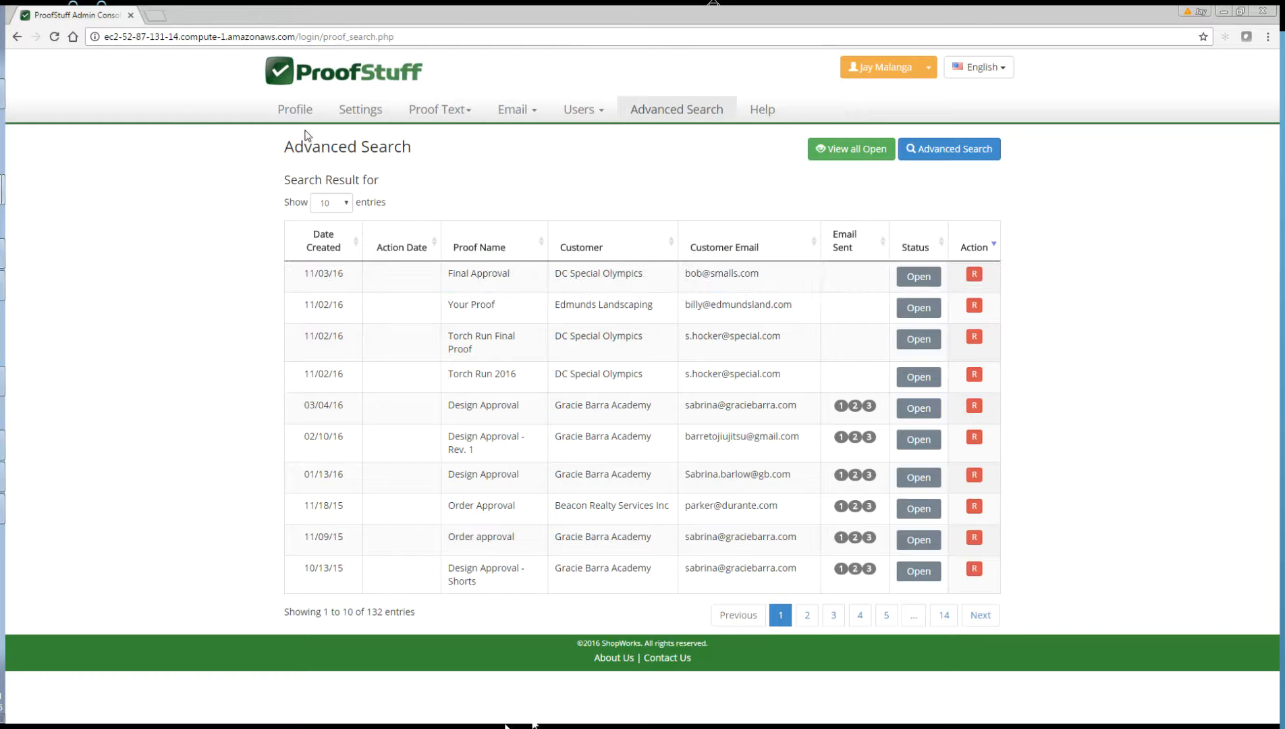
left_click(855, 157)
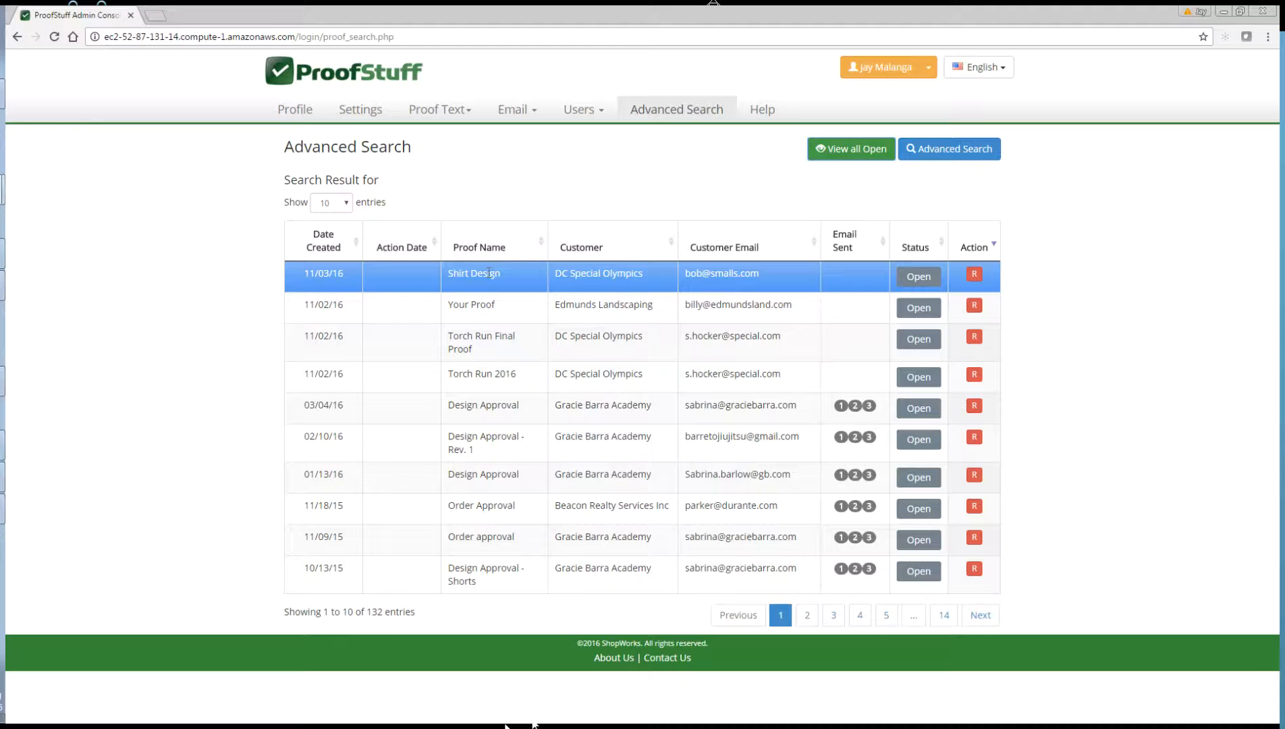
left_click(483, 274)
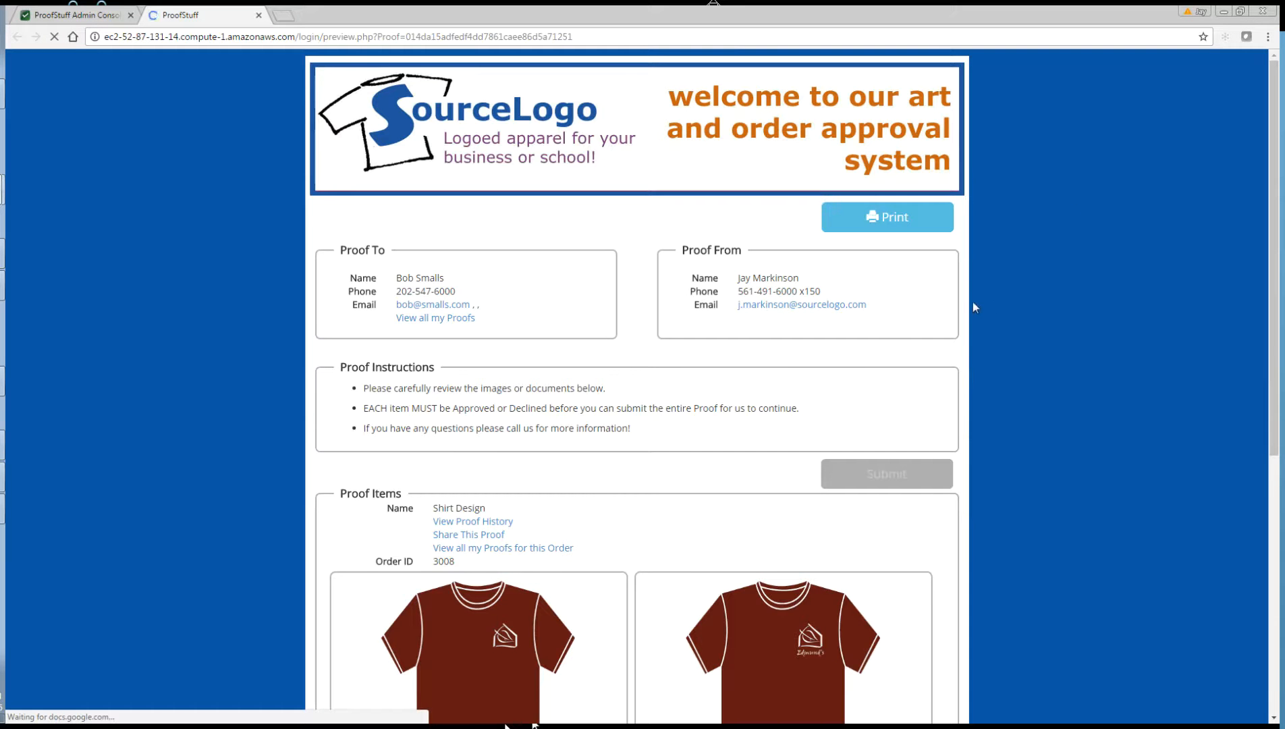
scroll(1028, 269, "down", 5)
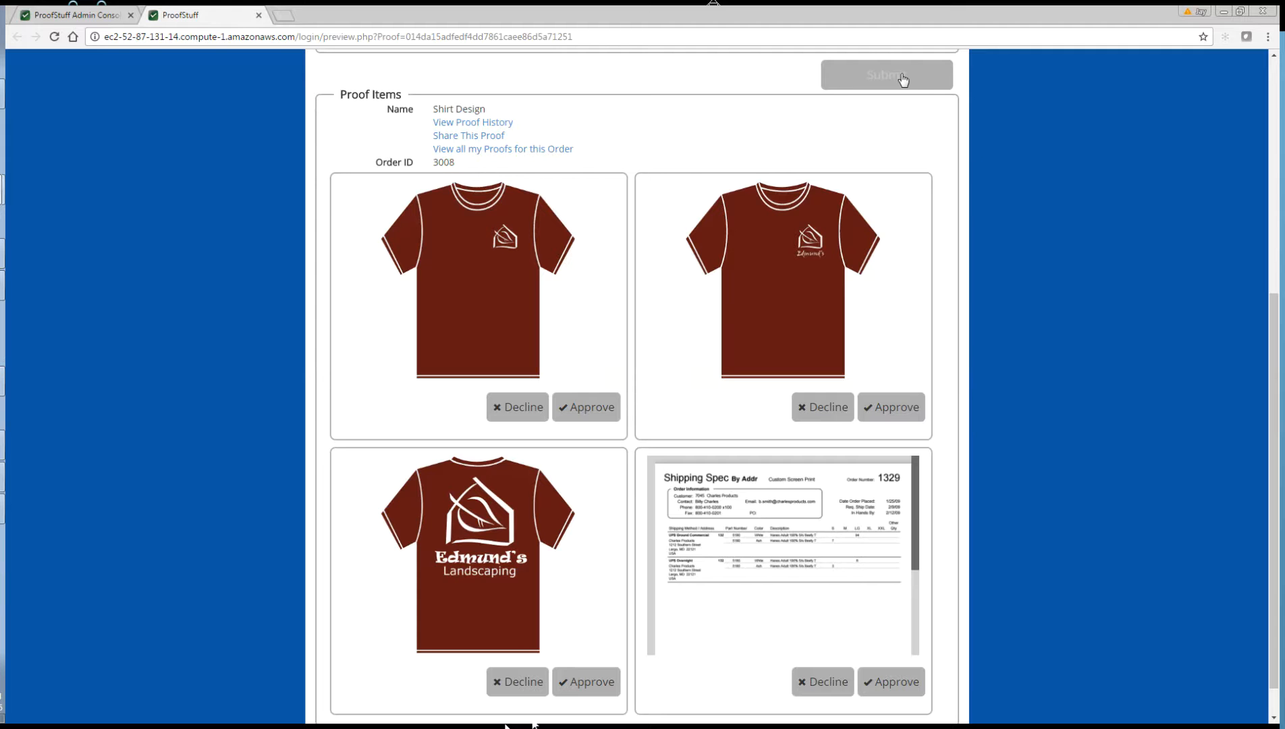
Step: Decline the first shirt design with the note 'I like the other front better'
left_click(530, 401)
left_click(577, 322)
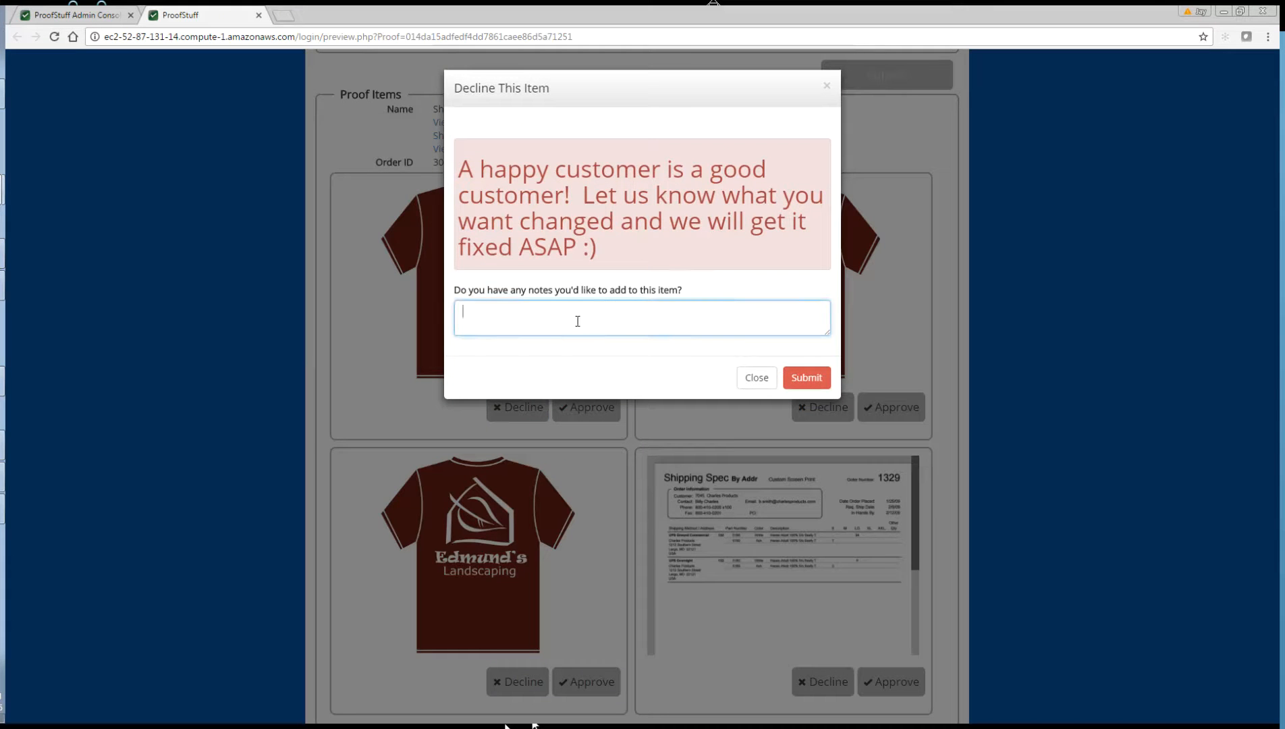
type("I like the other front better")
left_click(815, 383)
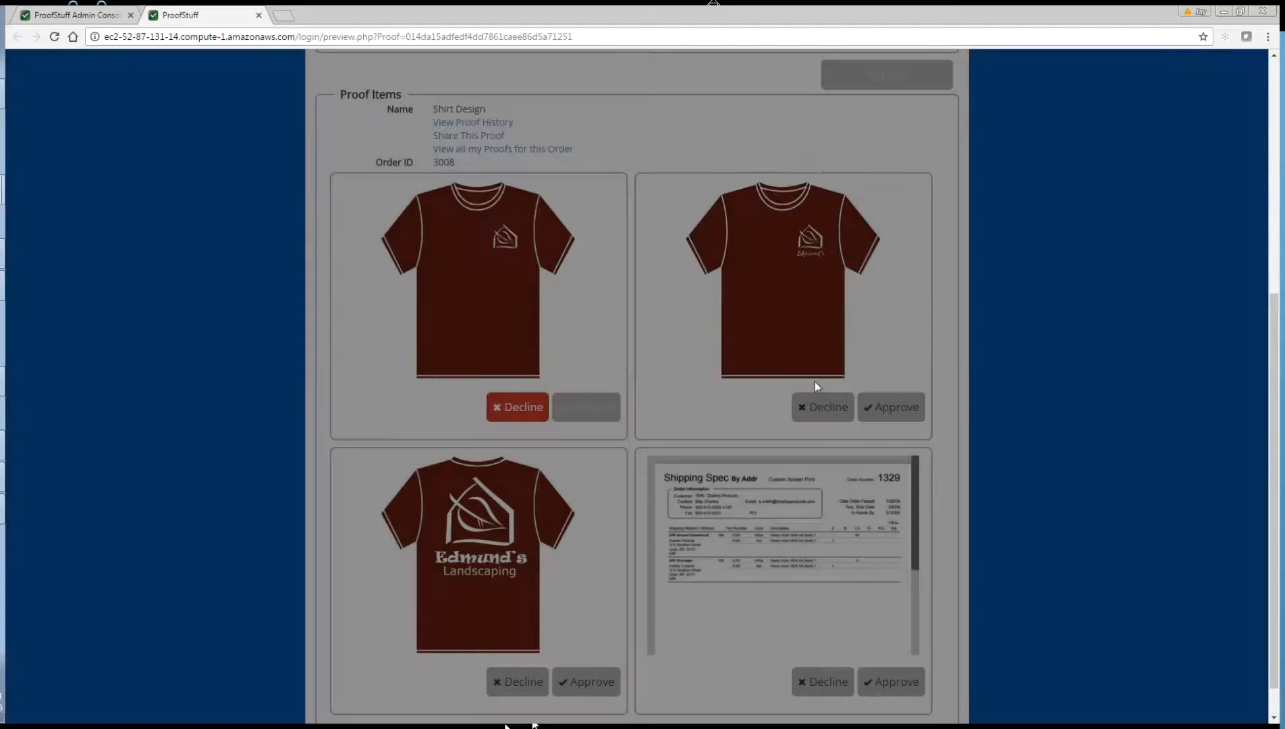
Step: Approve the second shirt, the back-print shirt and the Shipping Spec document
left_click(894, 410)
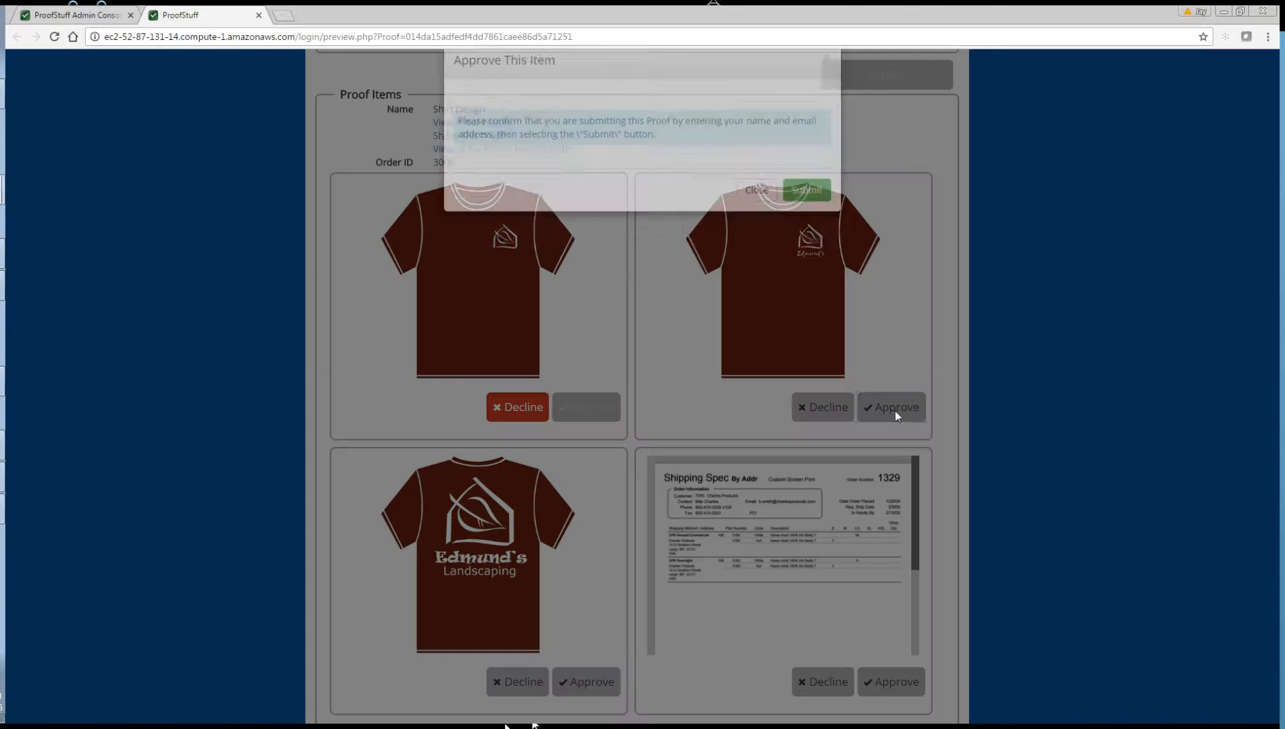
left_click(816, 217)
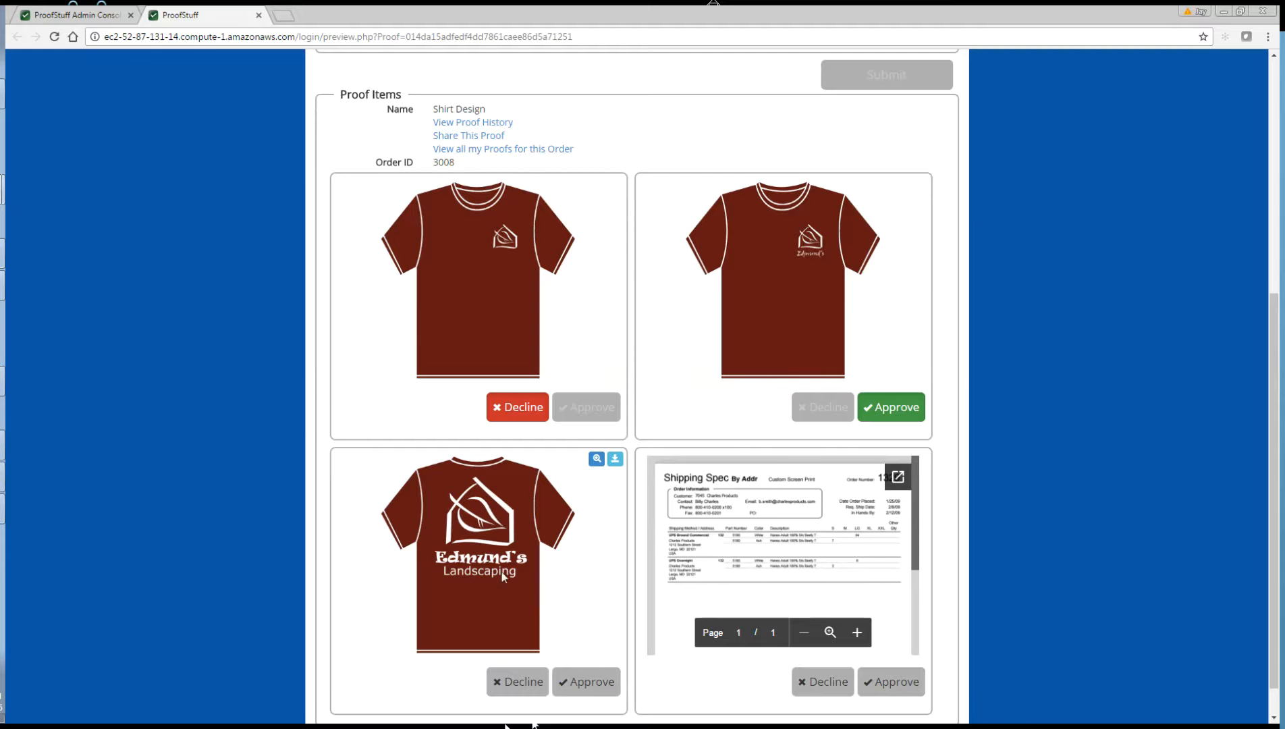
left_click(586, 682)
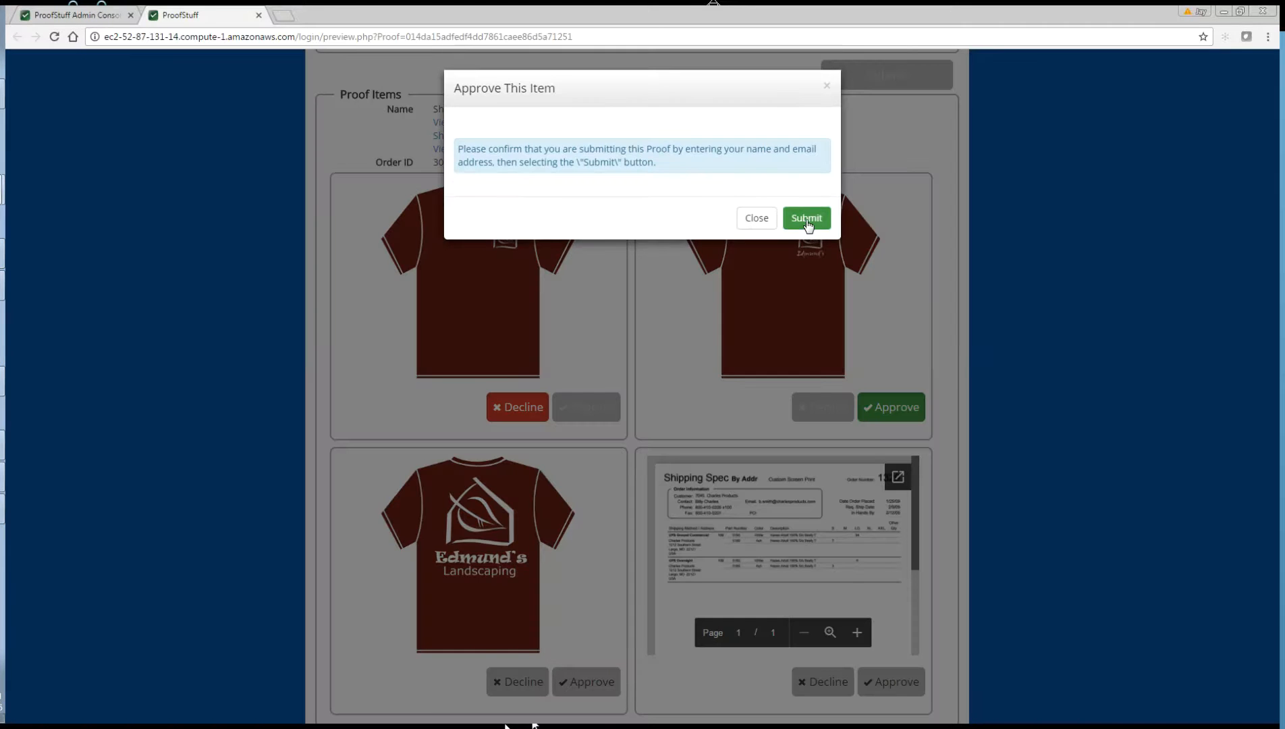
left_click(807, 218)
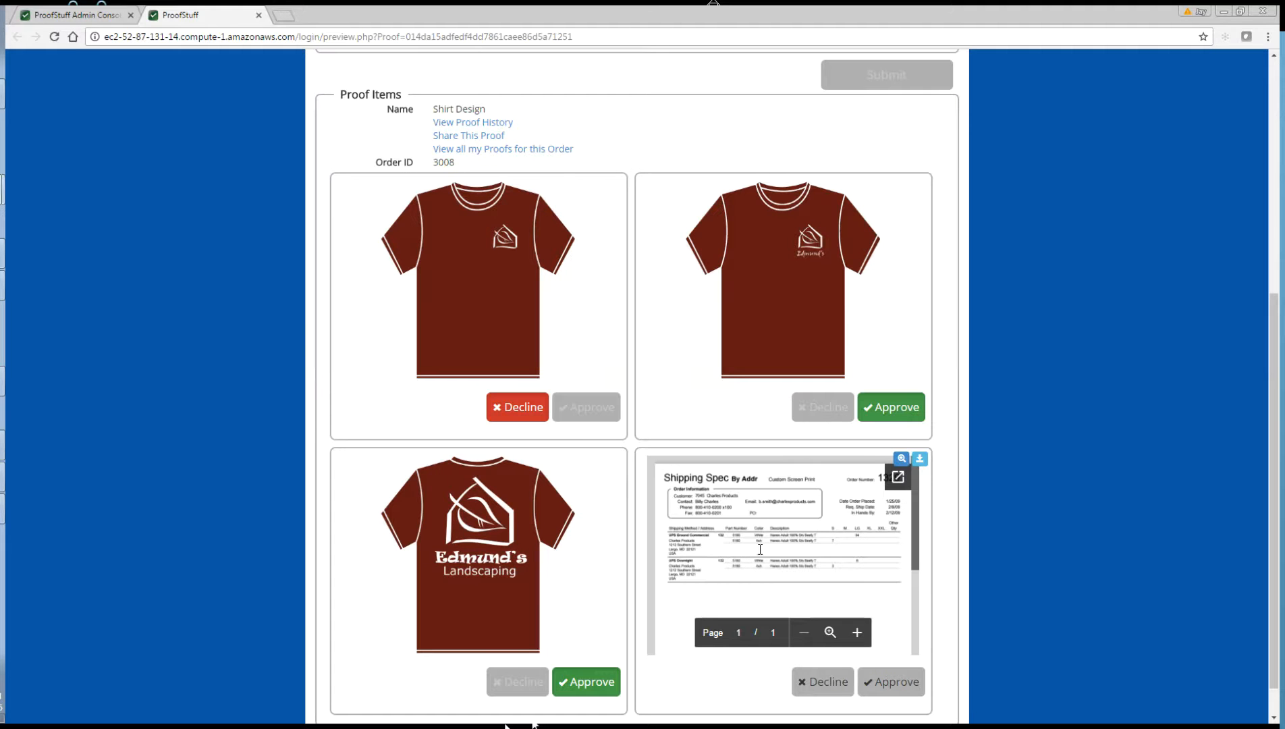
left_click(907, 686)
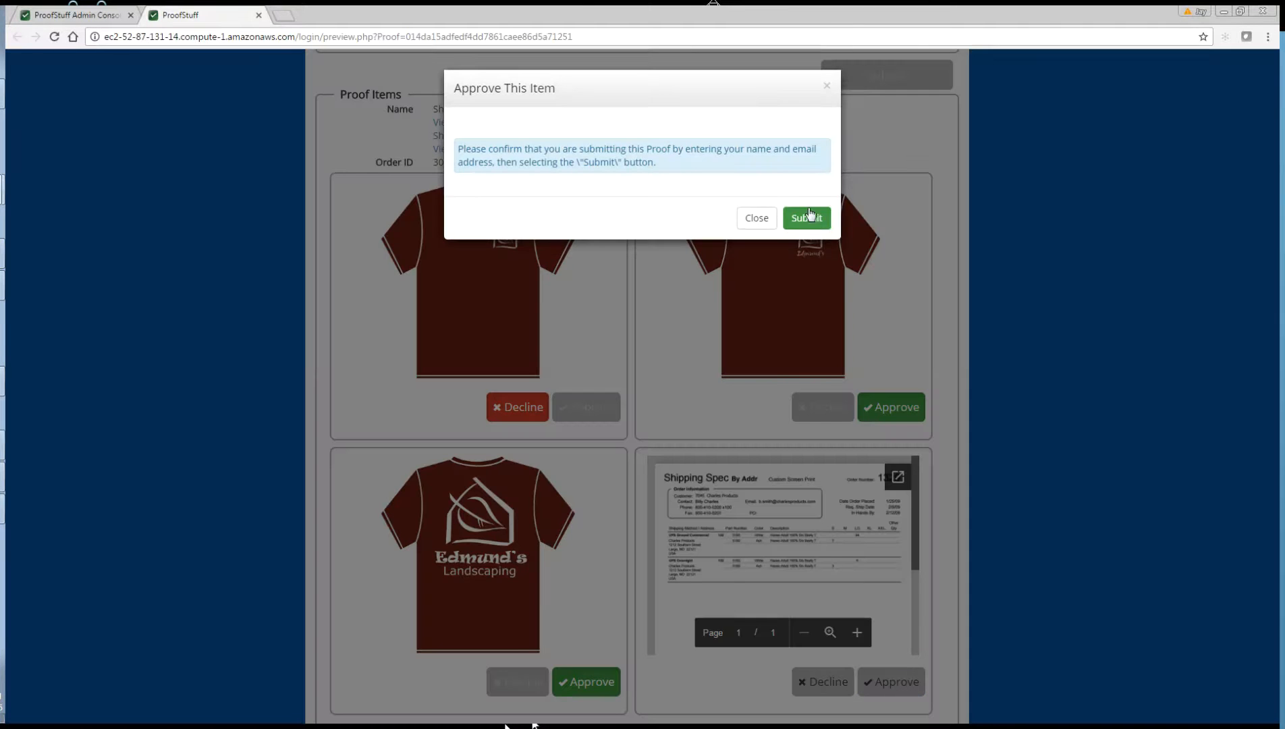
left_click(807, 217)
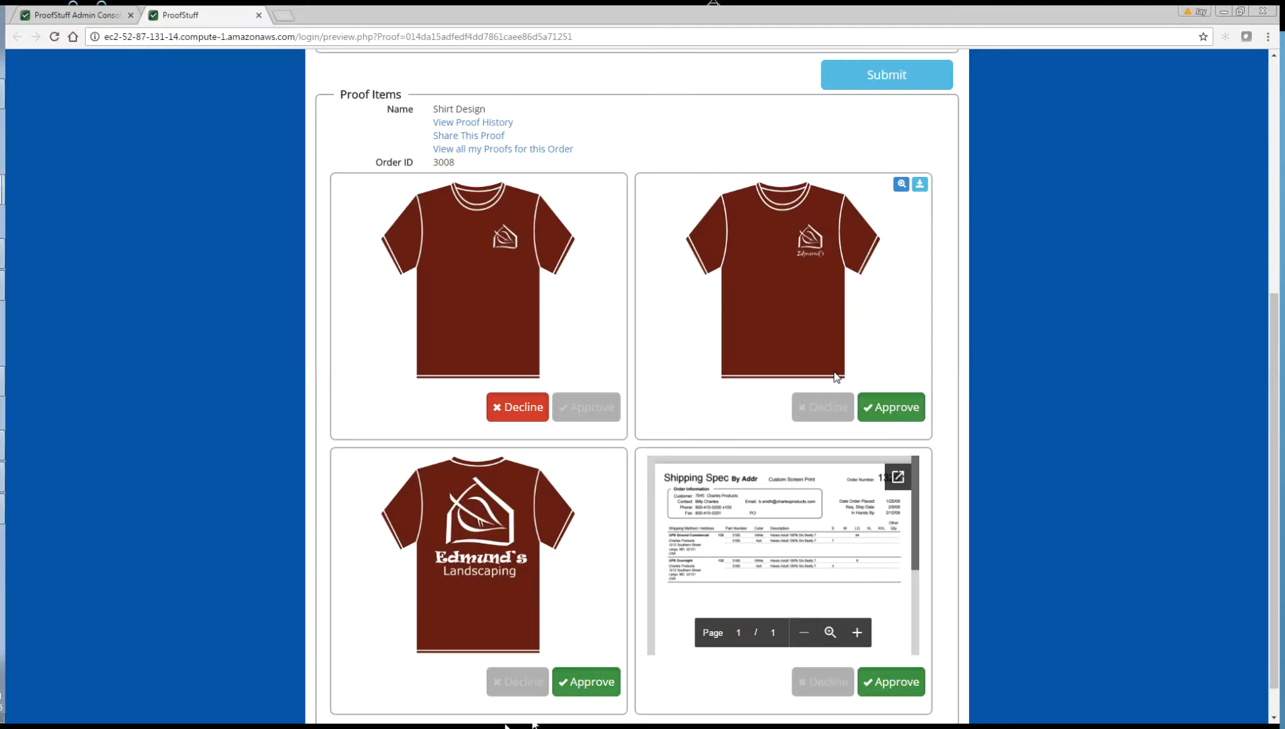
Step: Submit the Shirt Design decisions with the customer's full name, e-mail and signature
left_click(885, 86)
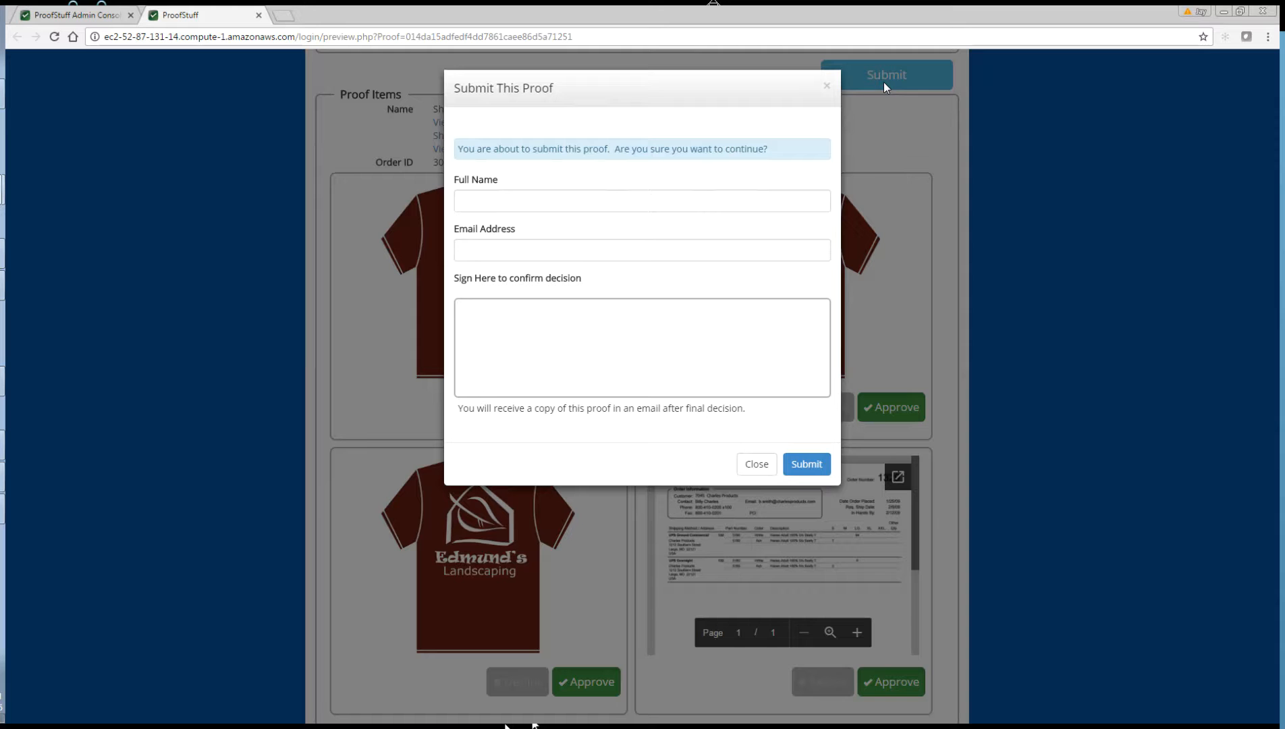
left_click(600, 211)
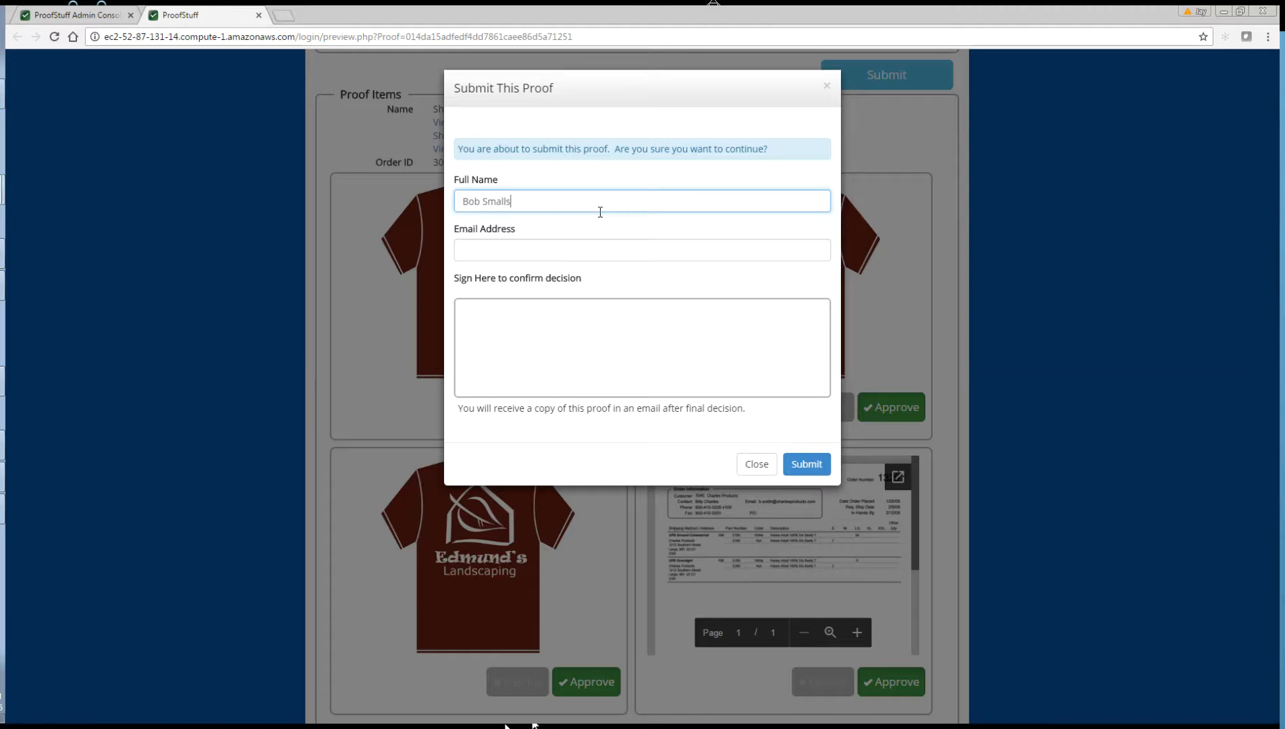
key("Tab")
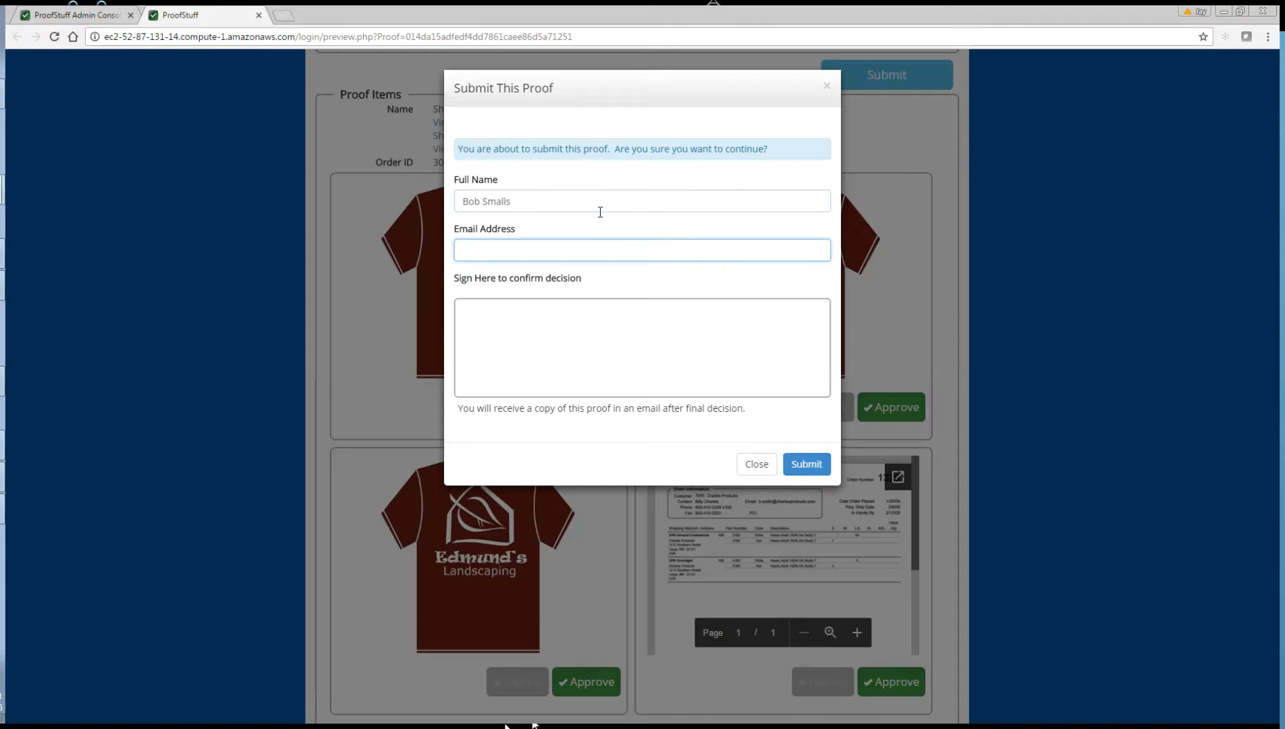
key("Tab")
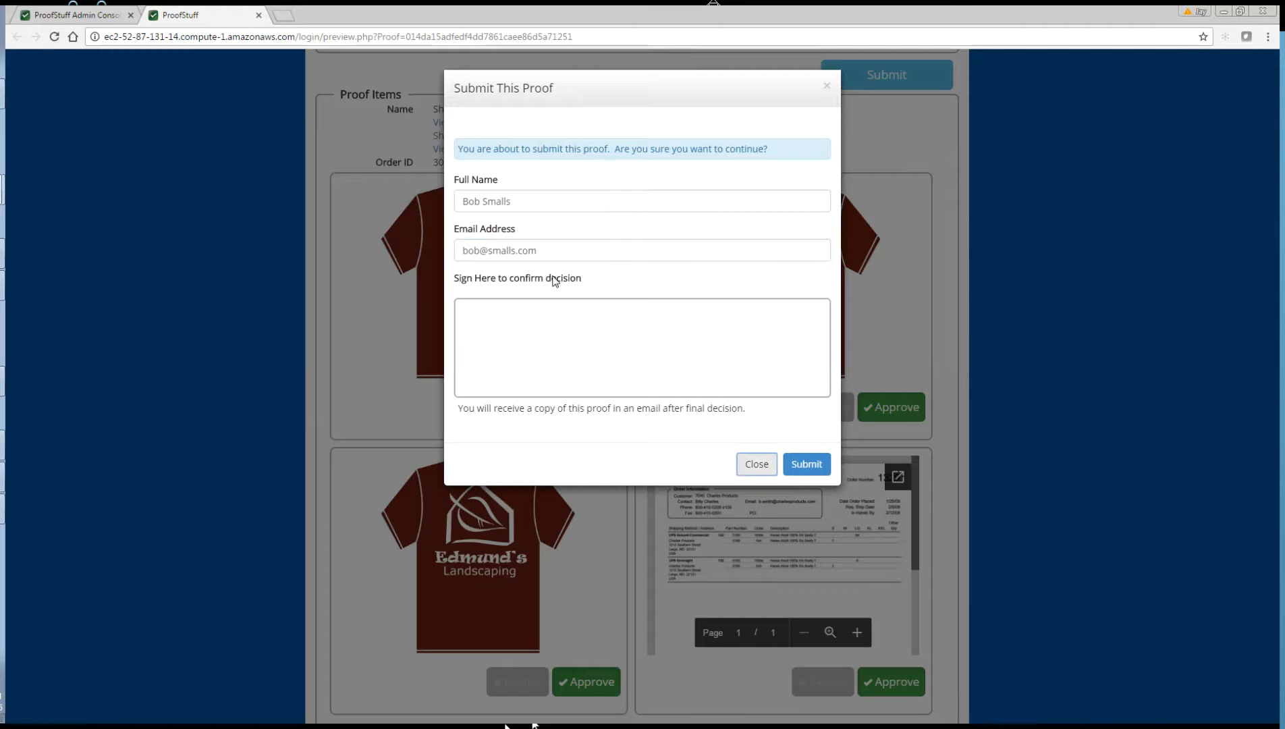
mouse_move(478, 348)
left_mouse_down()
mouse_move(523, 306)
mouse_move(573, 345)
mouse_move(697, 312)
left_mouse_up()
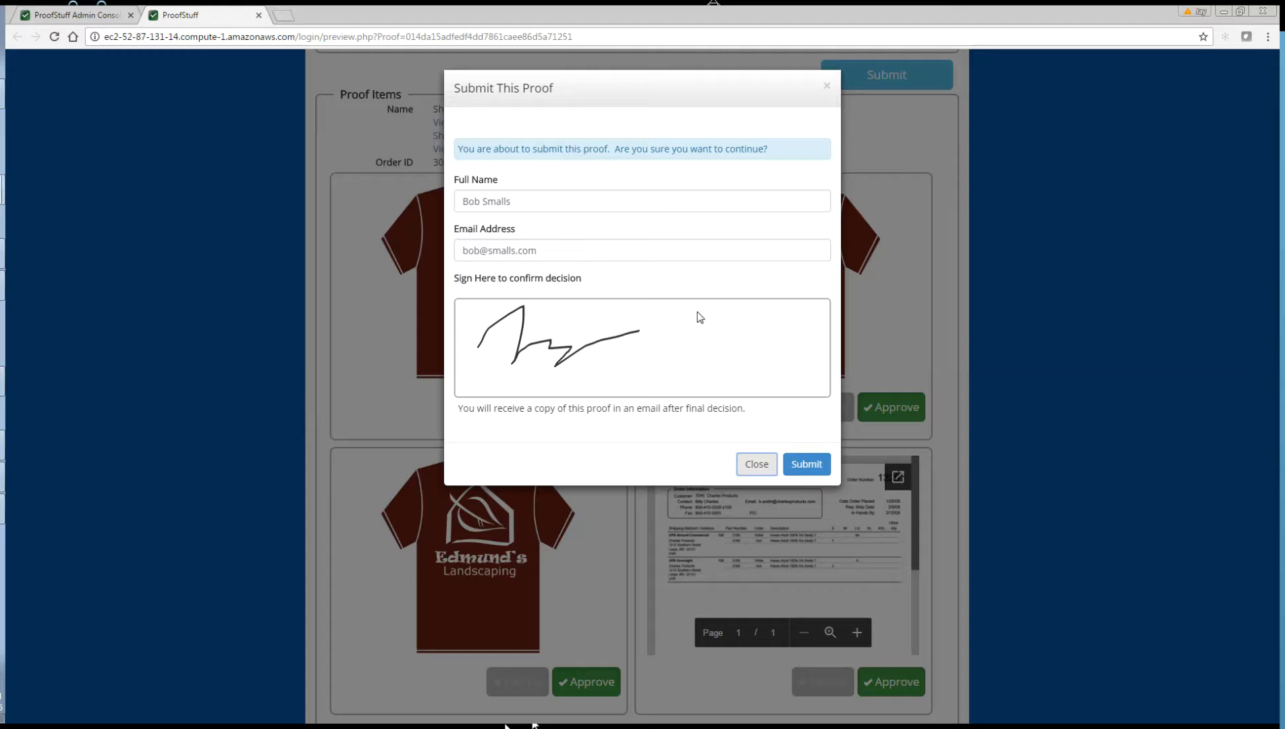
left_click(808, 468)
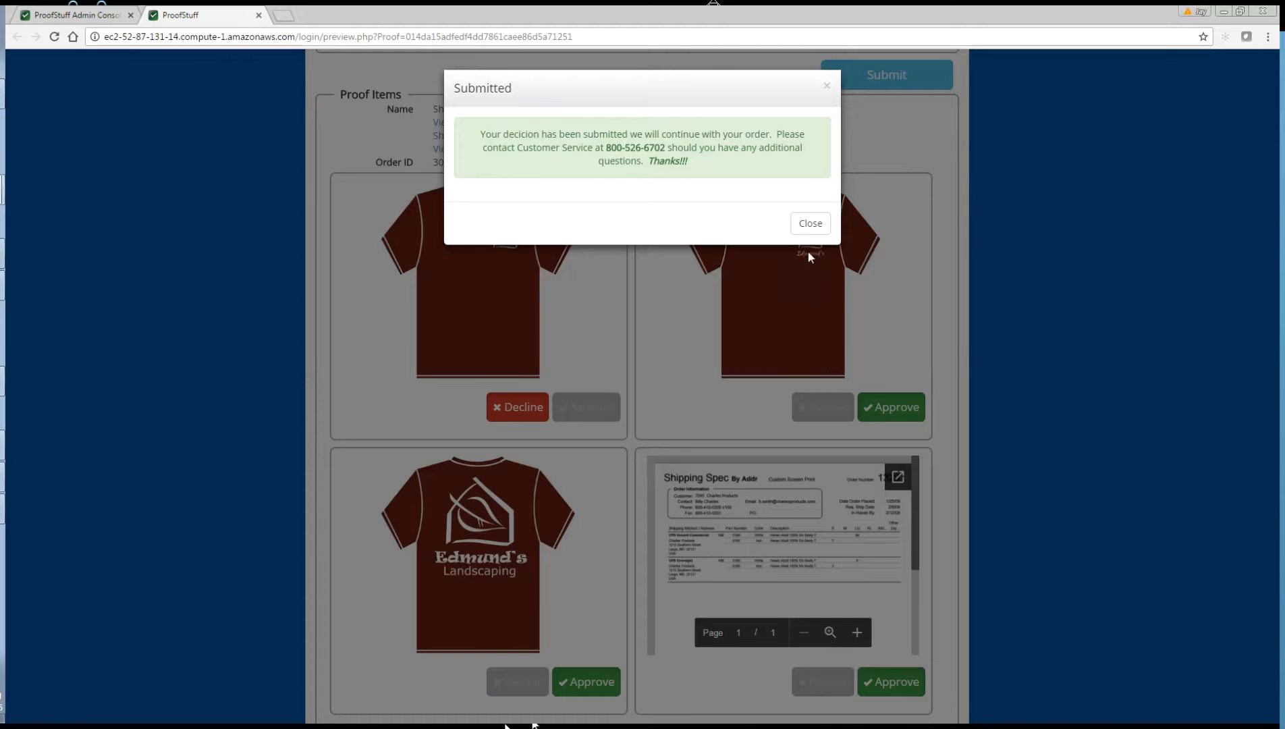
left_click(809, 223)
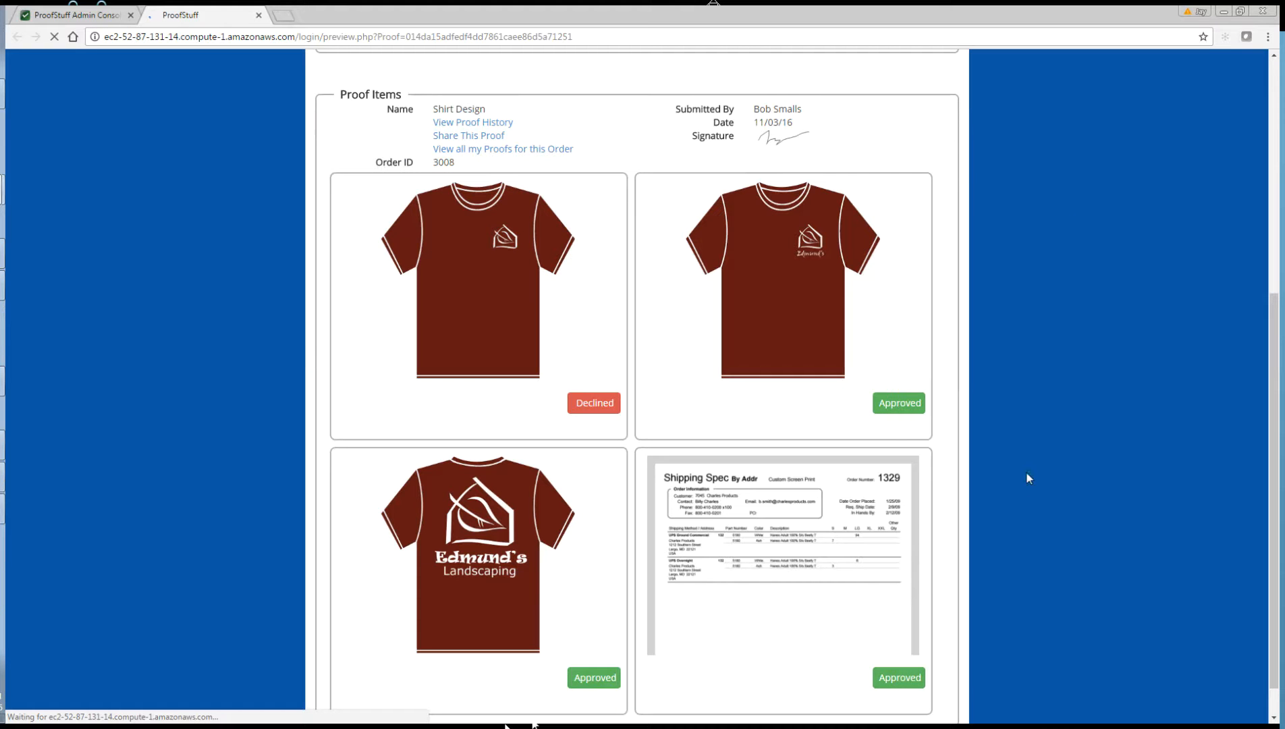
scroll(1023, 484, "down", 1)
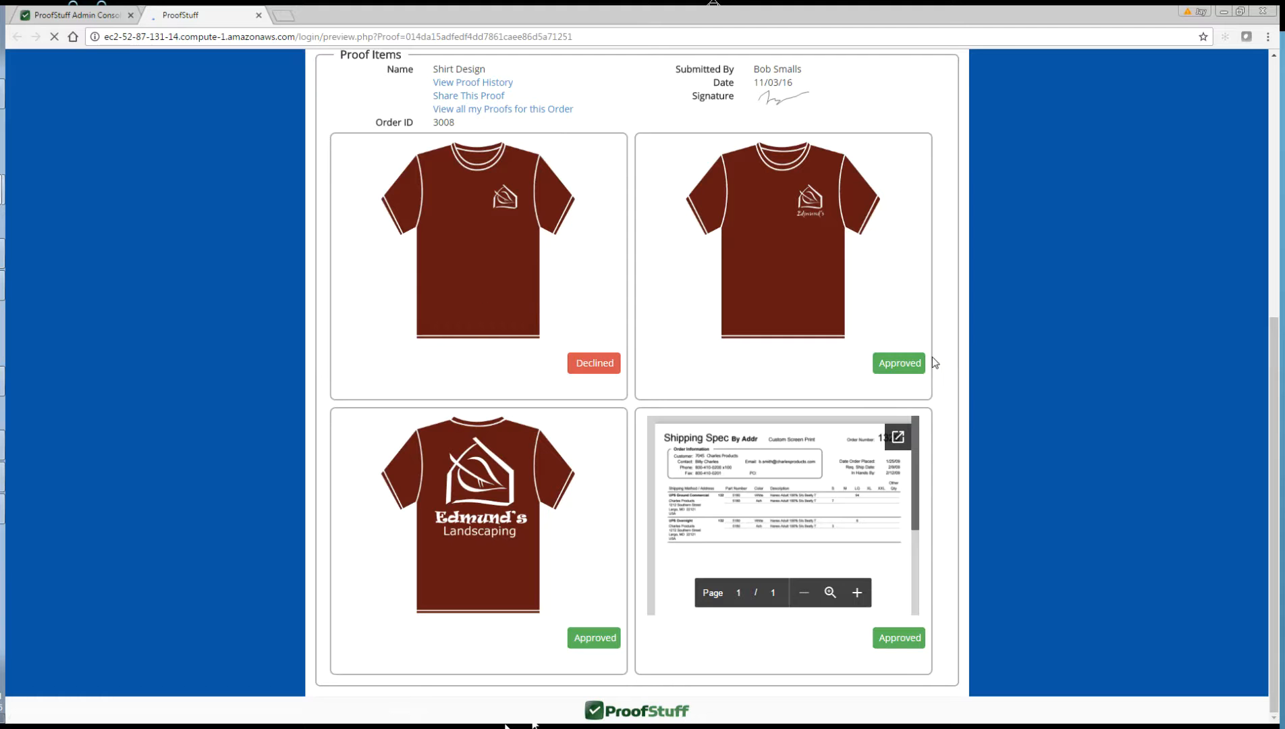
scroll(1120, 408, "up", 4)
scroll(1119, 414, "up", 3)
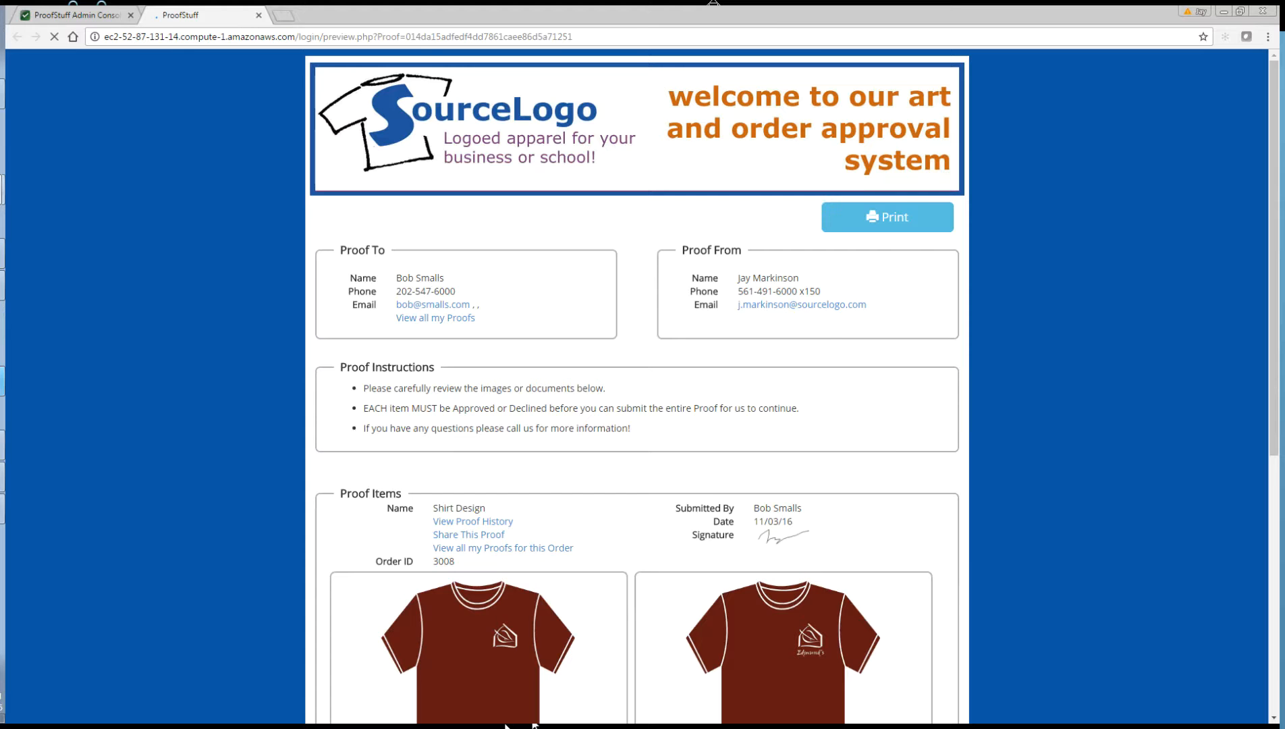
Step: Refresh order 3008's proofs to show Shirt Design as partial and read its customer feedback
left_click(2, 445)
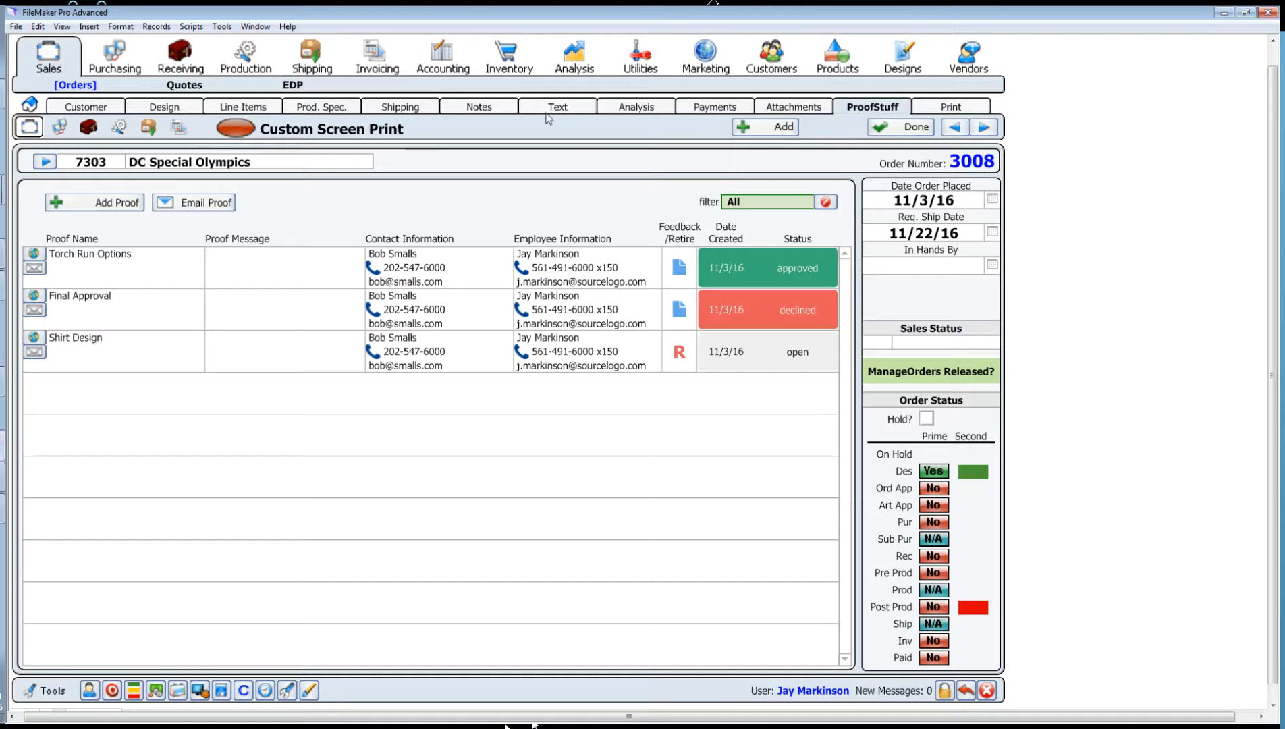
left_click(795, 106)
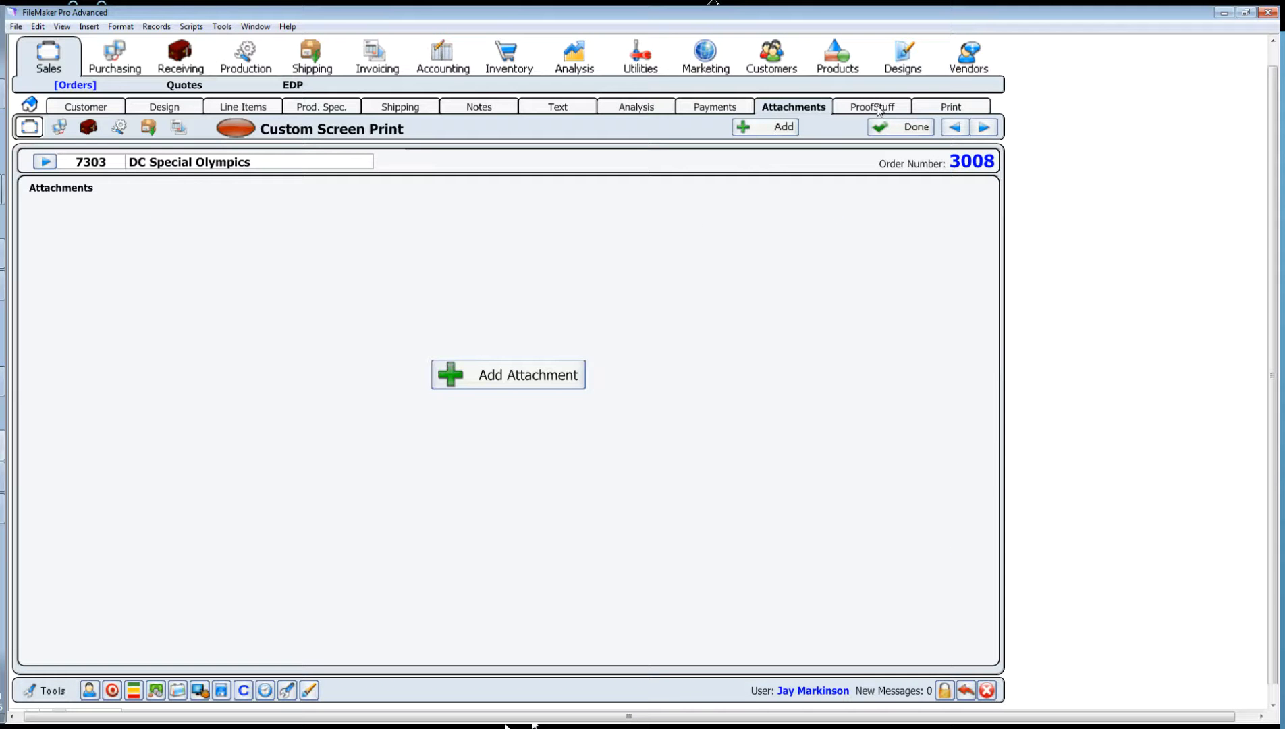
left_click(878, 108)
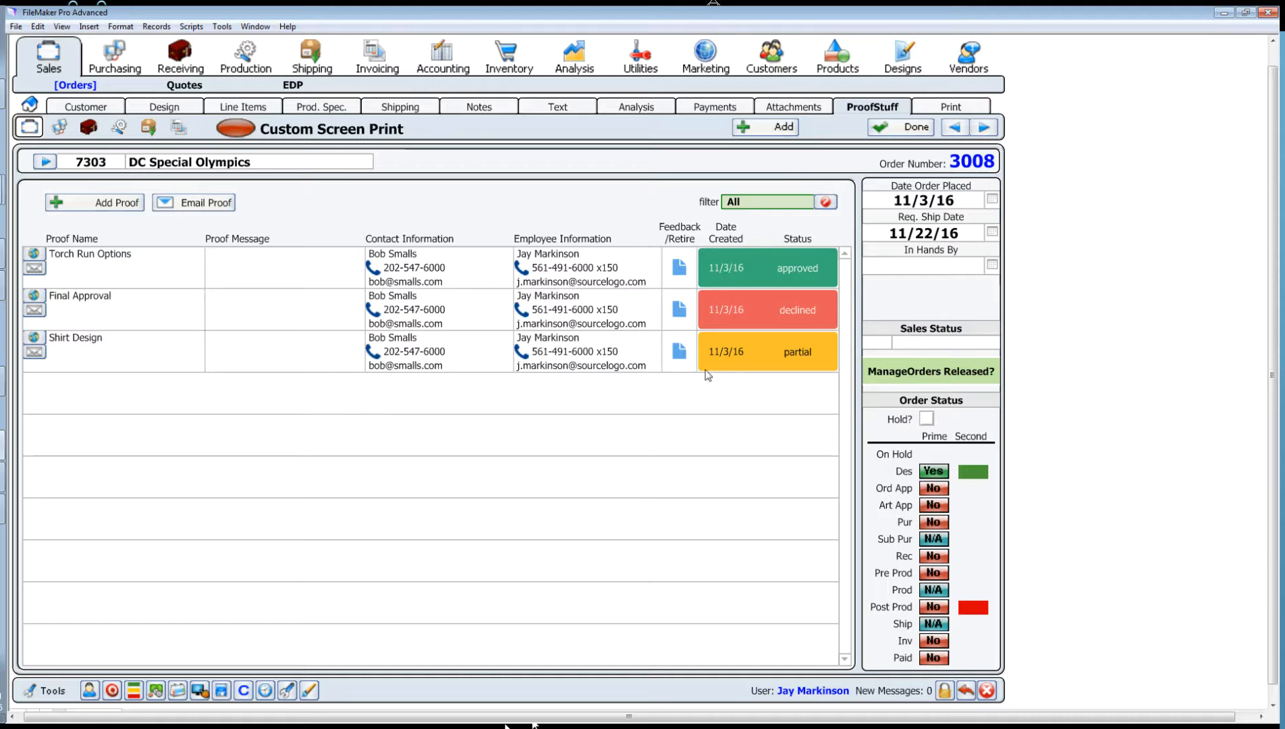
left_click(679, 349)
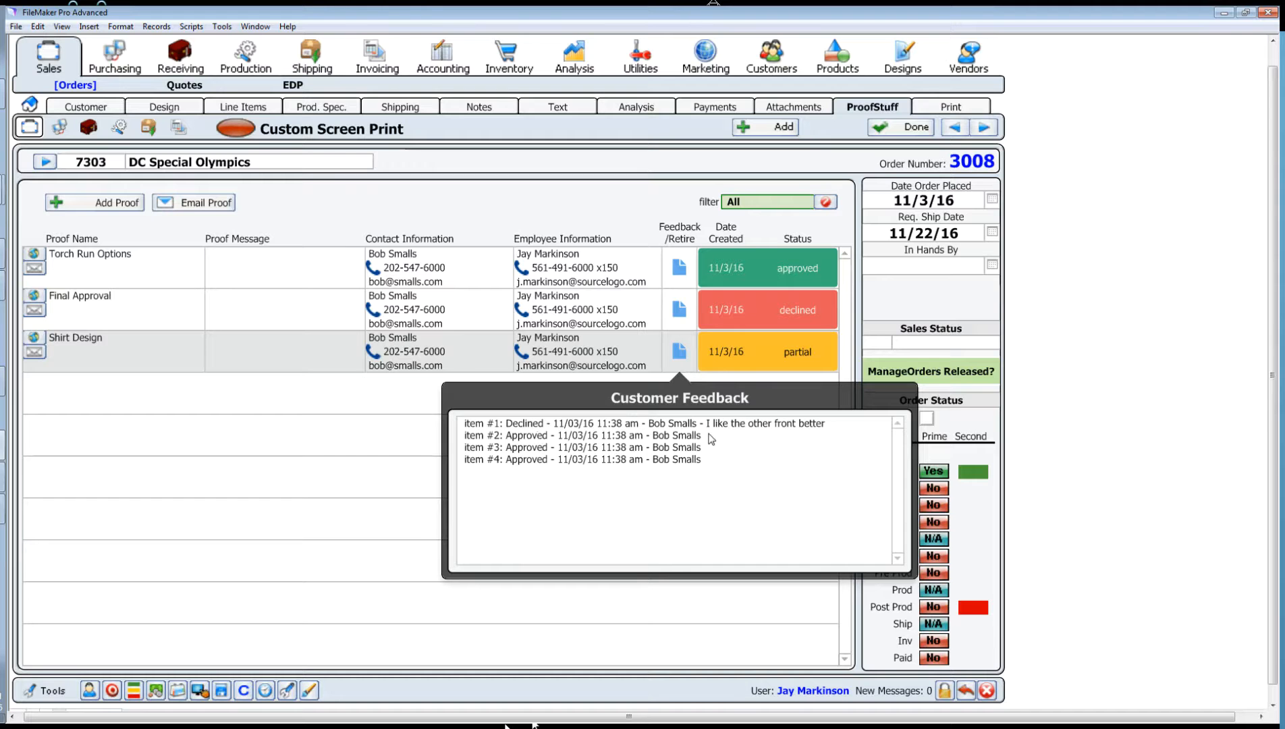
left_click(636, 199)
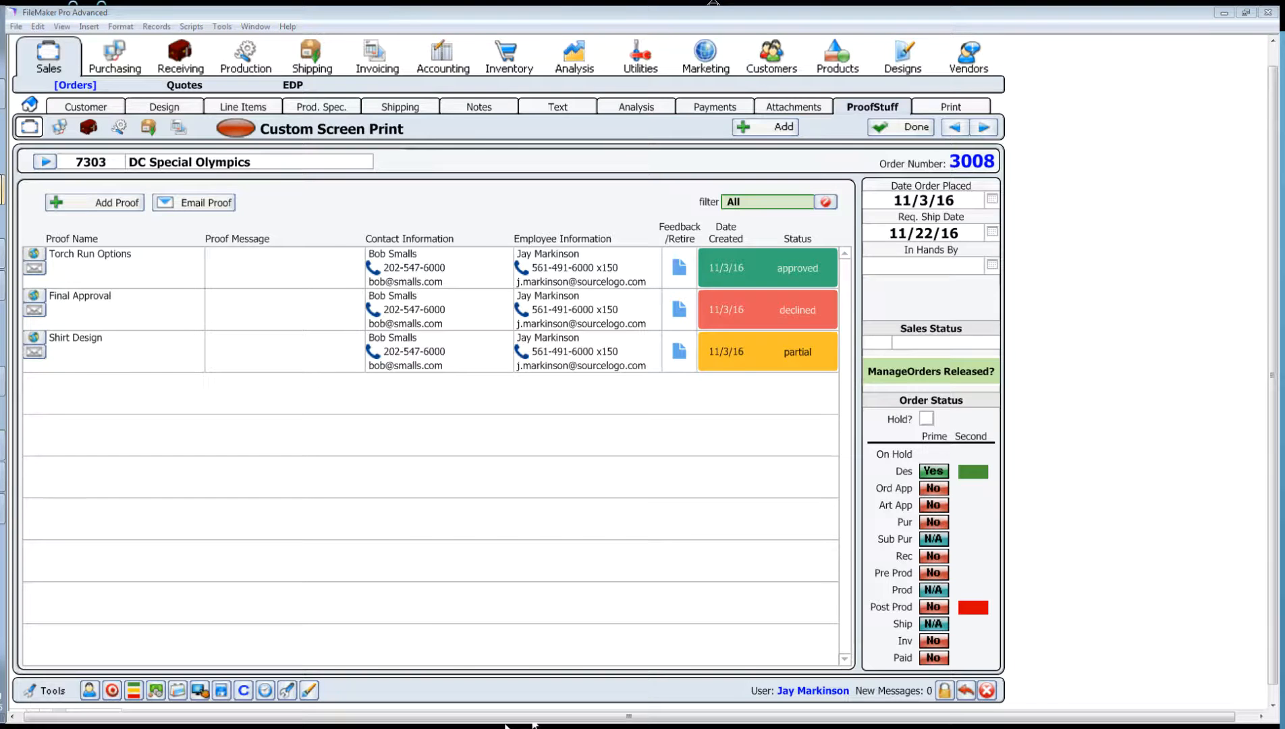
left_click(2, 190)
Step: Review the Shirt Design proof's items in ProofStuff: one Declined and three Approved
scroll(900, 402, "down", 7)
mouse_move(855, 302)
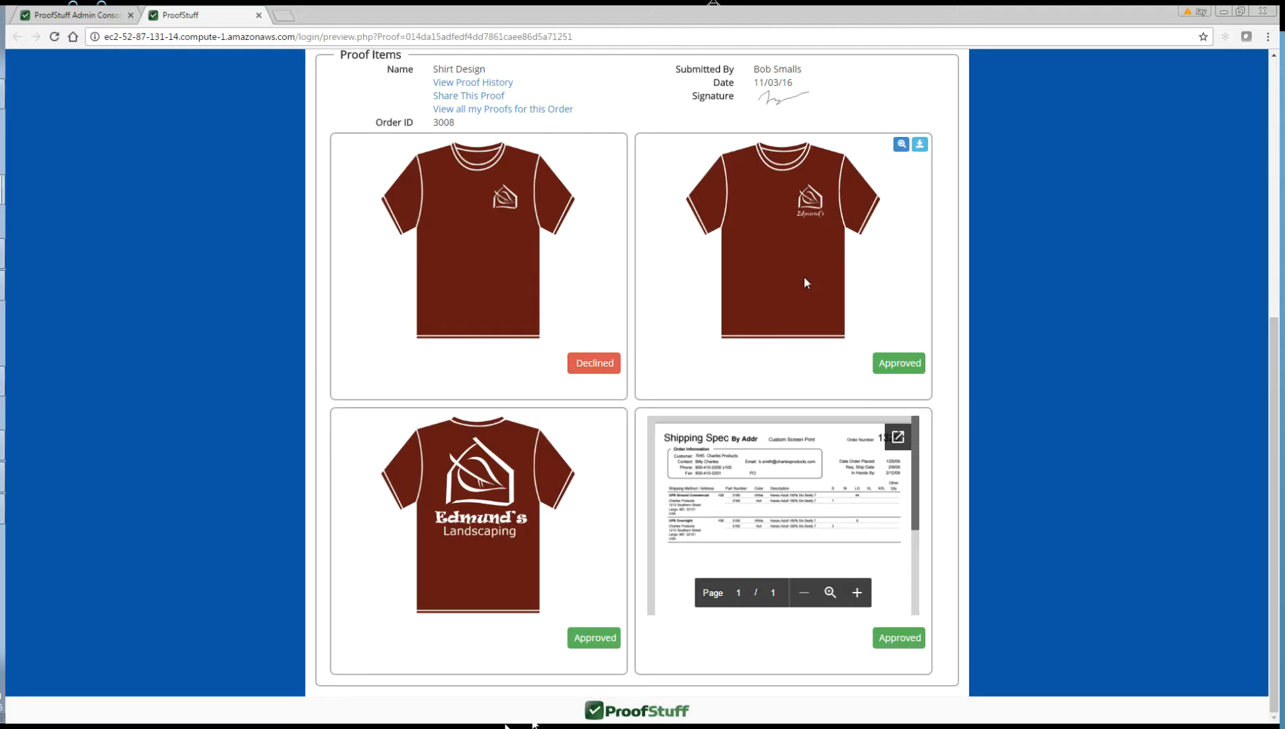
mouse_move(575, 255)
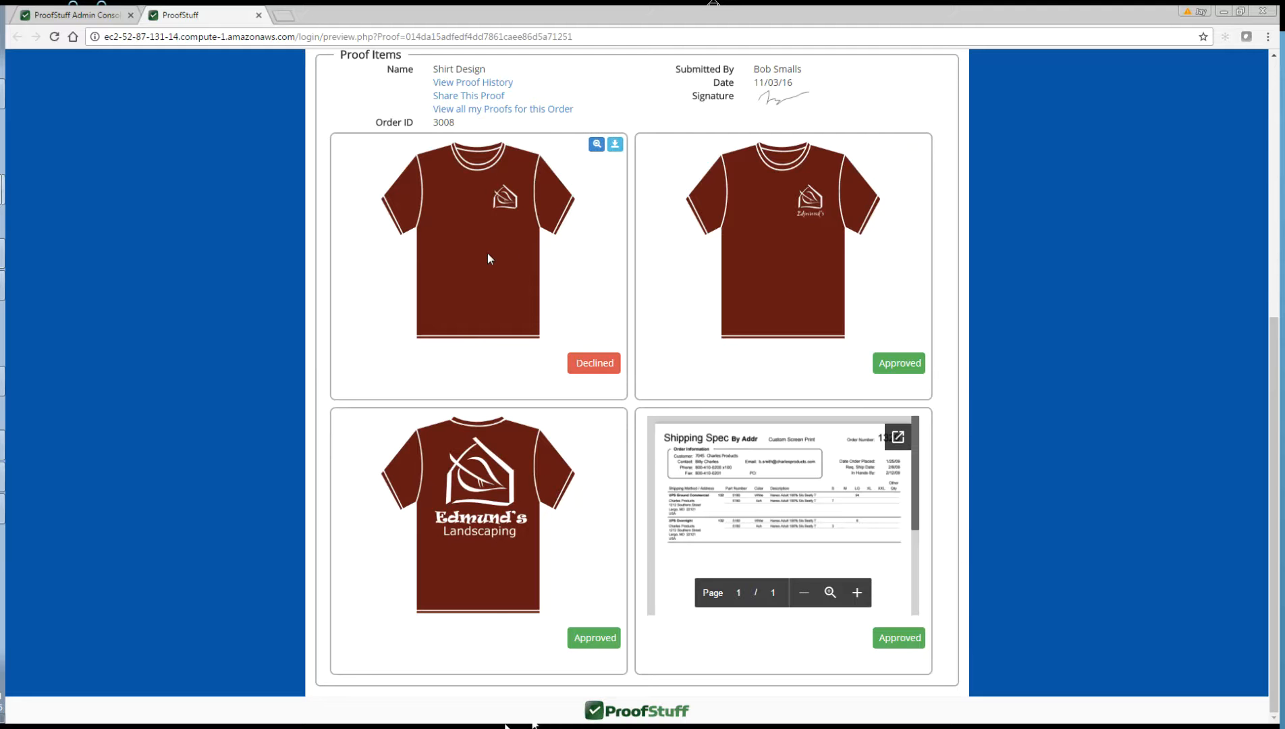
mouse_move(823, 529)
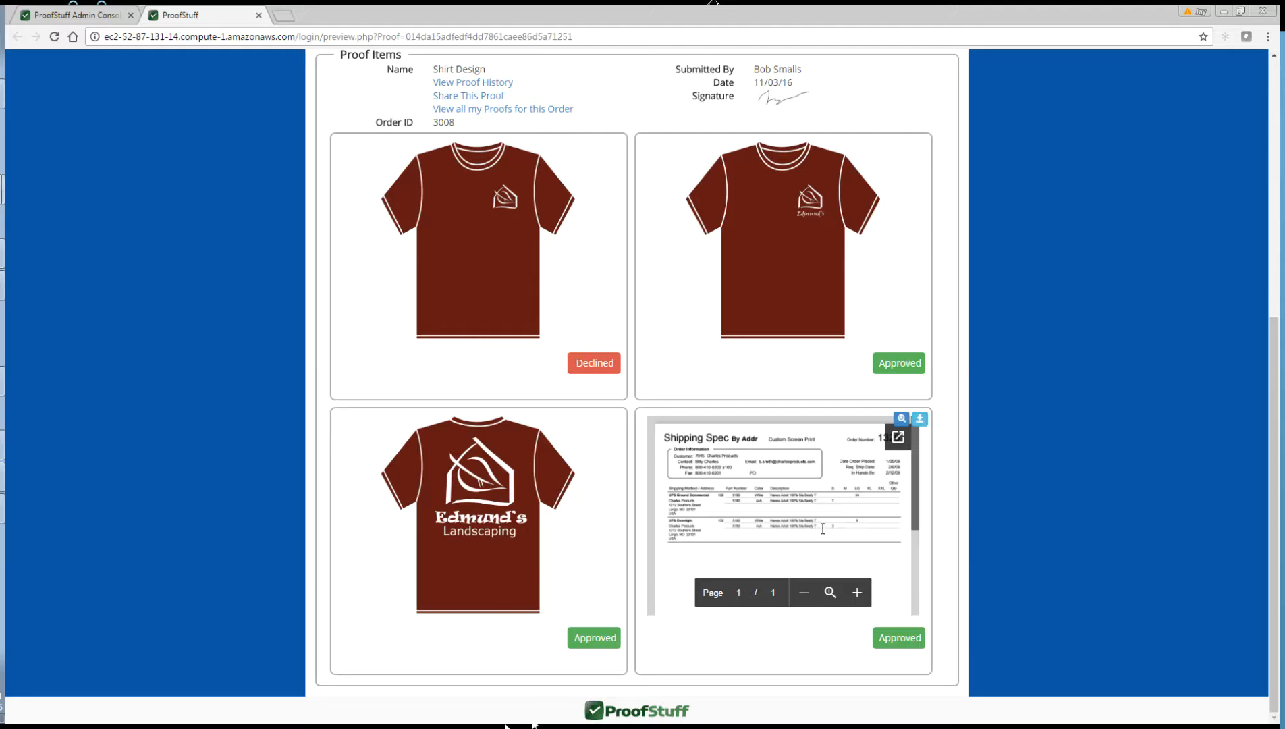
mouse_move(799, 263)
mouse_move(925, 444)
left_click(2, 445)
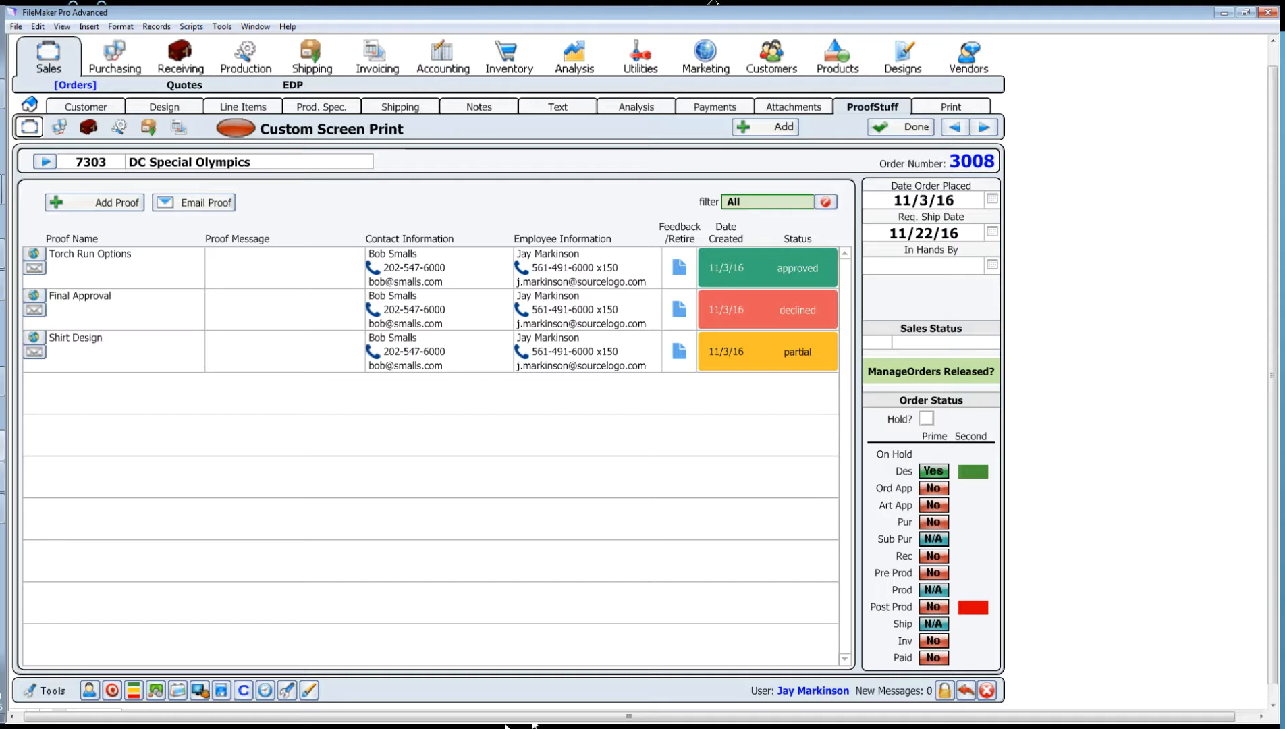
Step: Start a new proof for order 3008, then cancel it and confirm discarding it
left_click(35, 352)
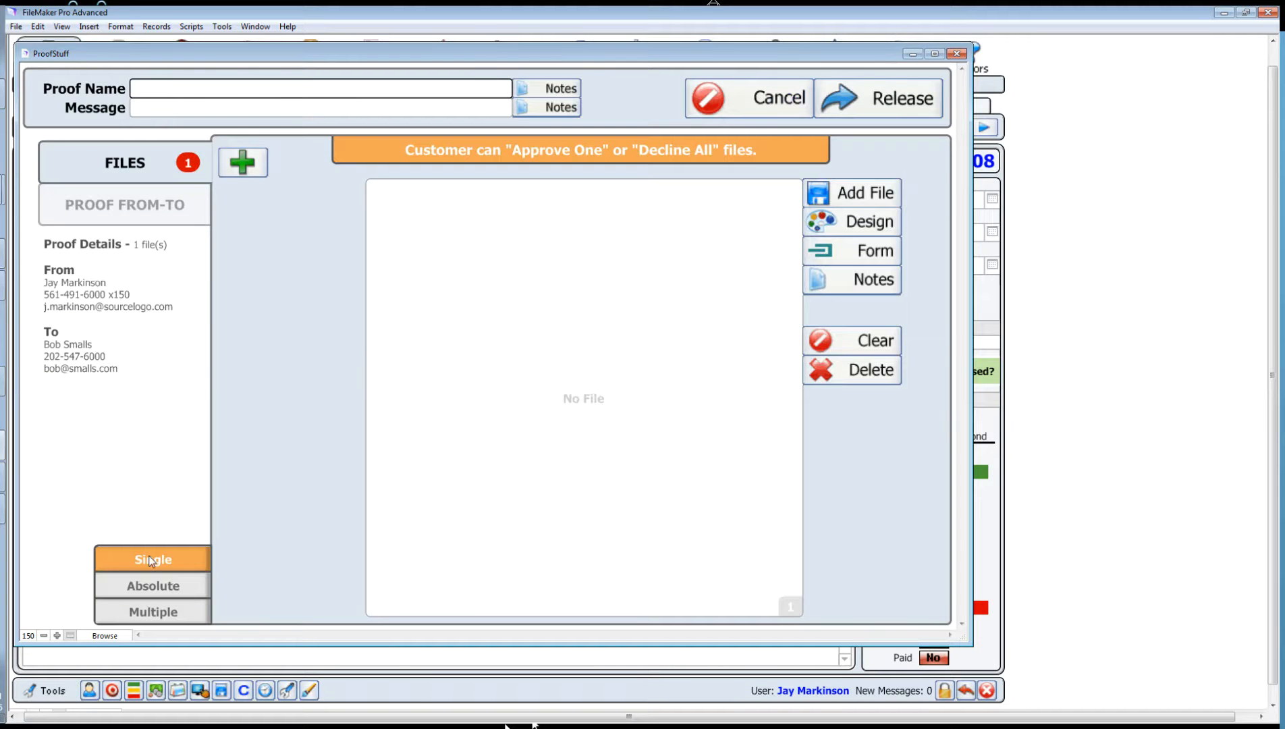
left_click(787, 108)
left_click(601, 310)
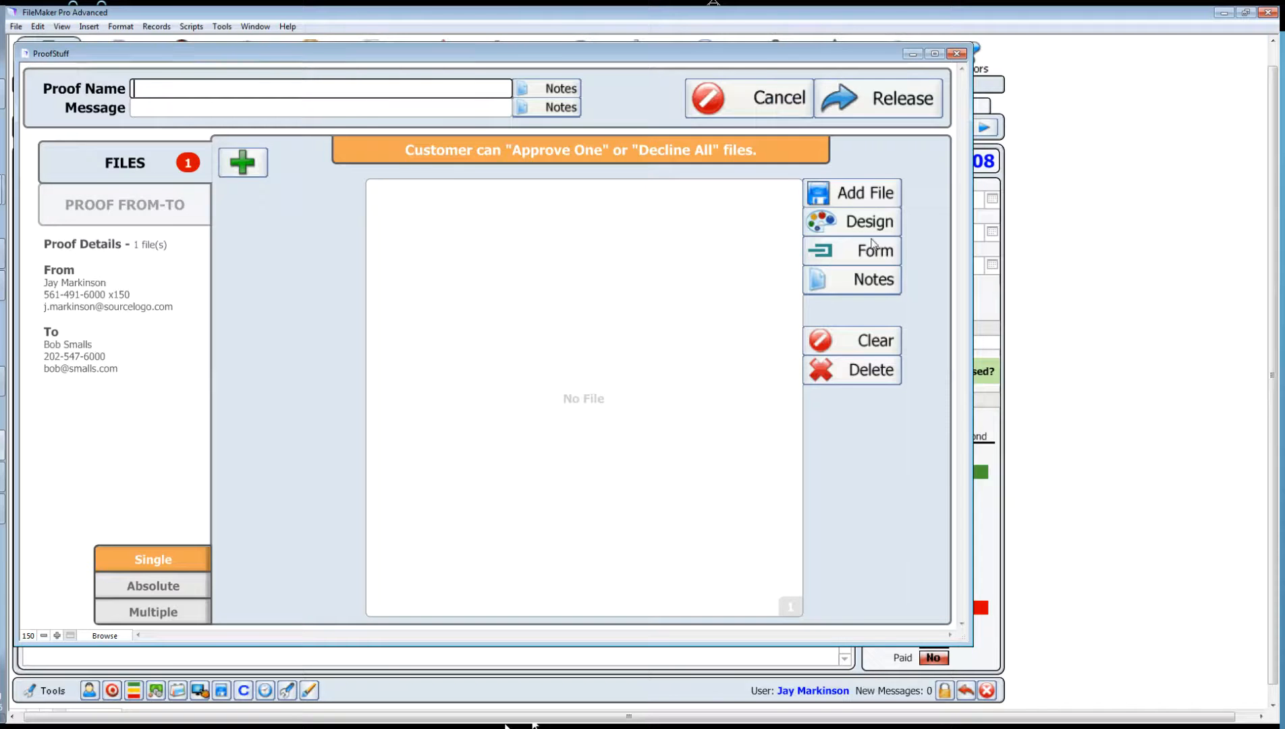